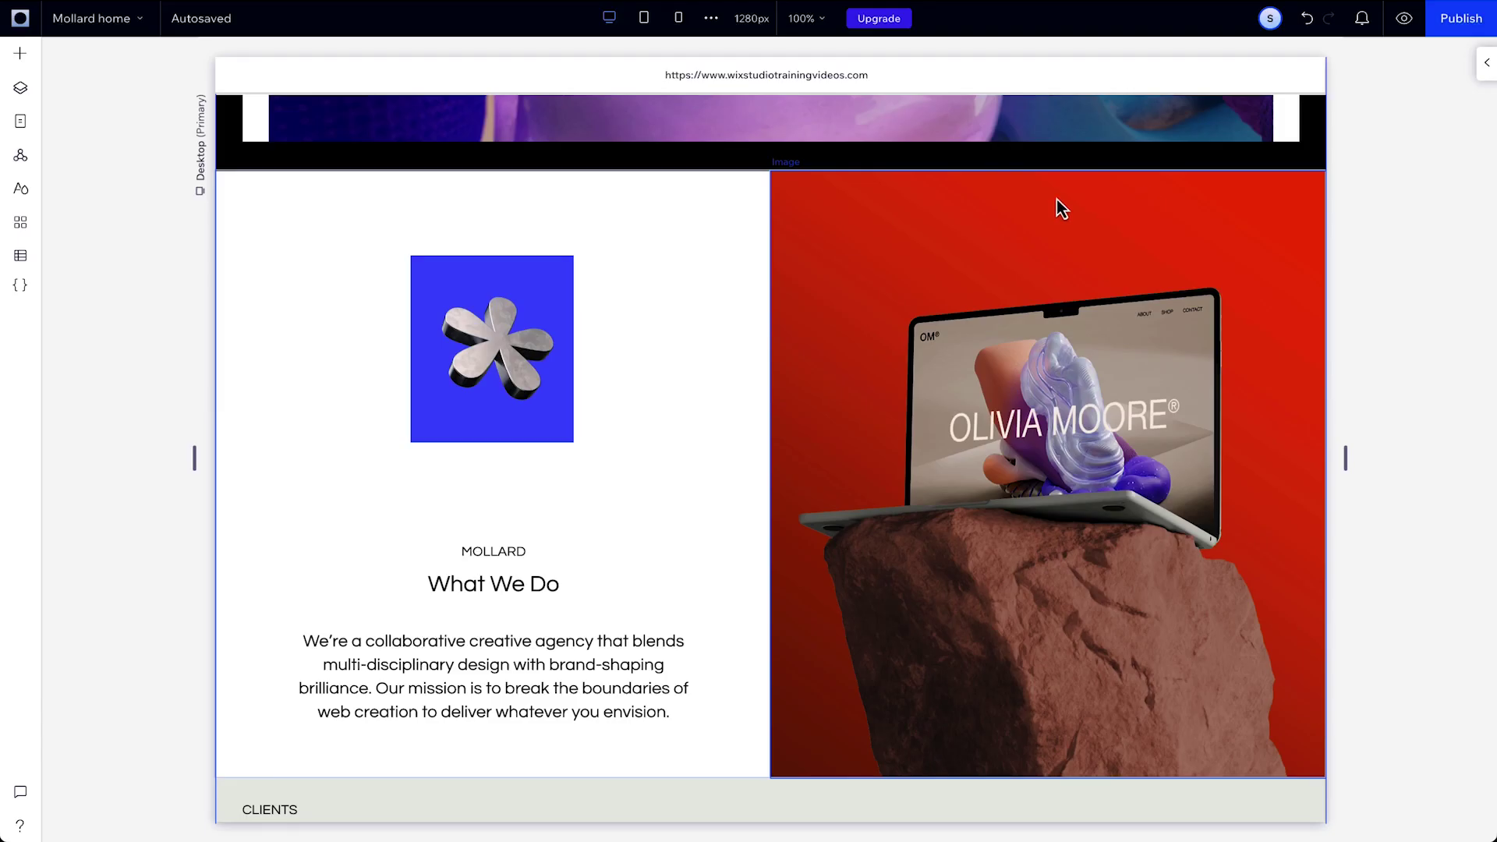
- Select the red laptop image and show its interaction animation options
click(979, 222)
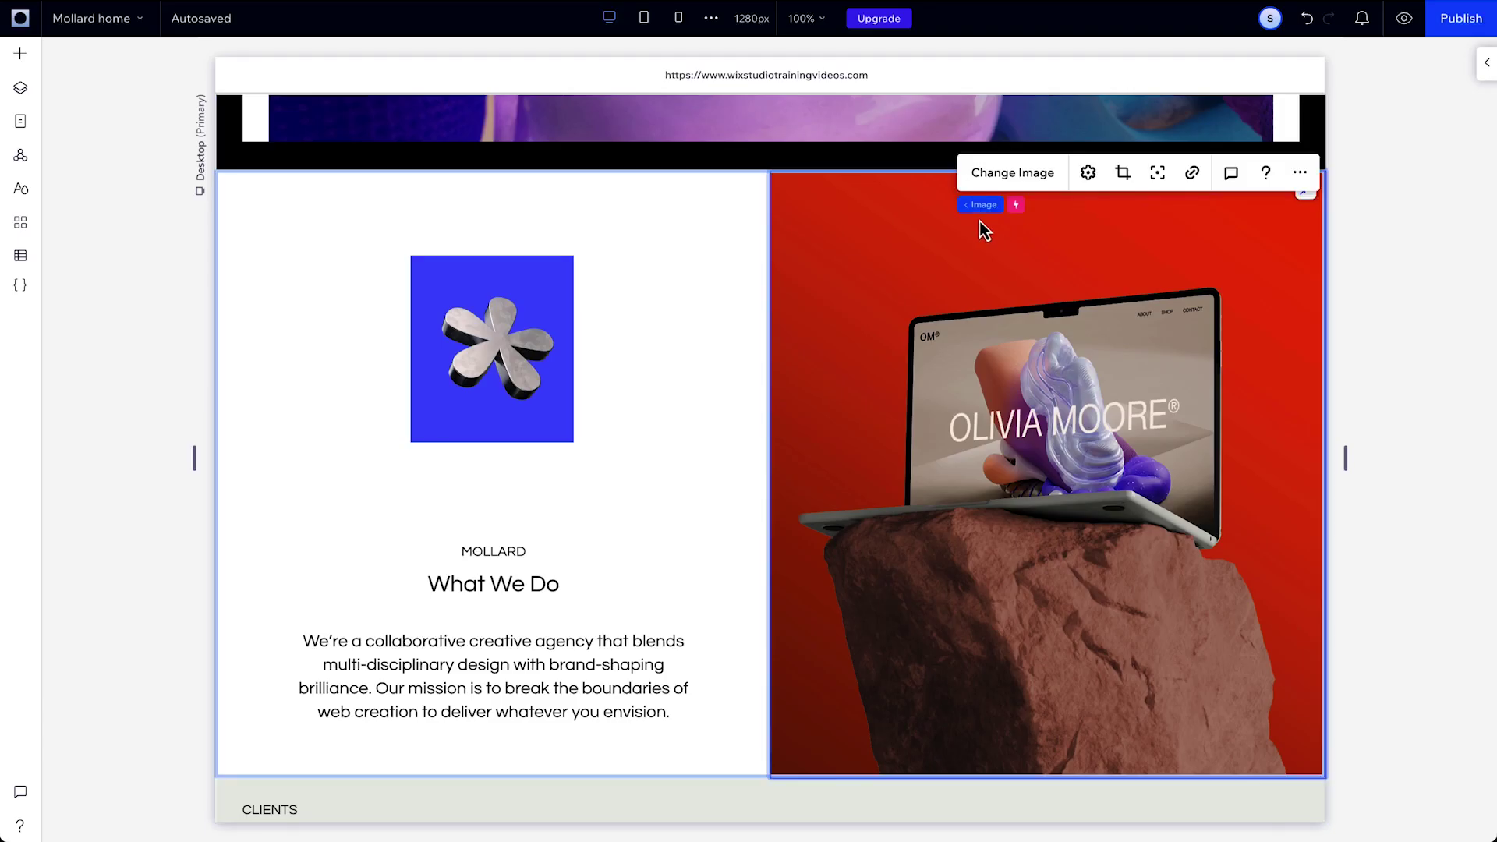
click(1482, 78)
click(1384, 110)
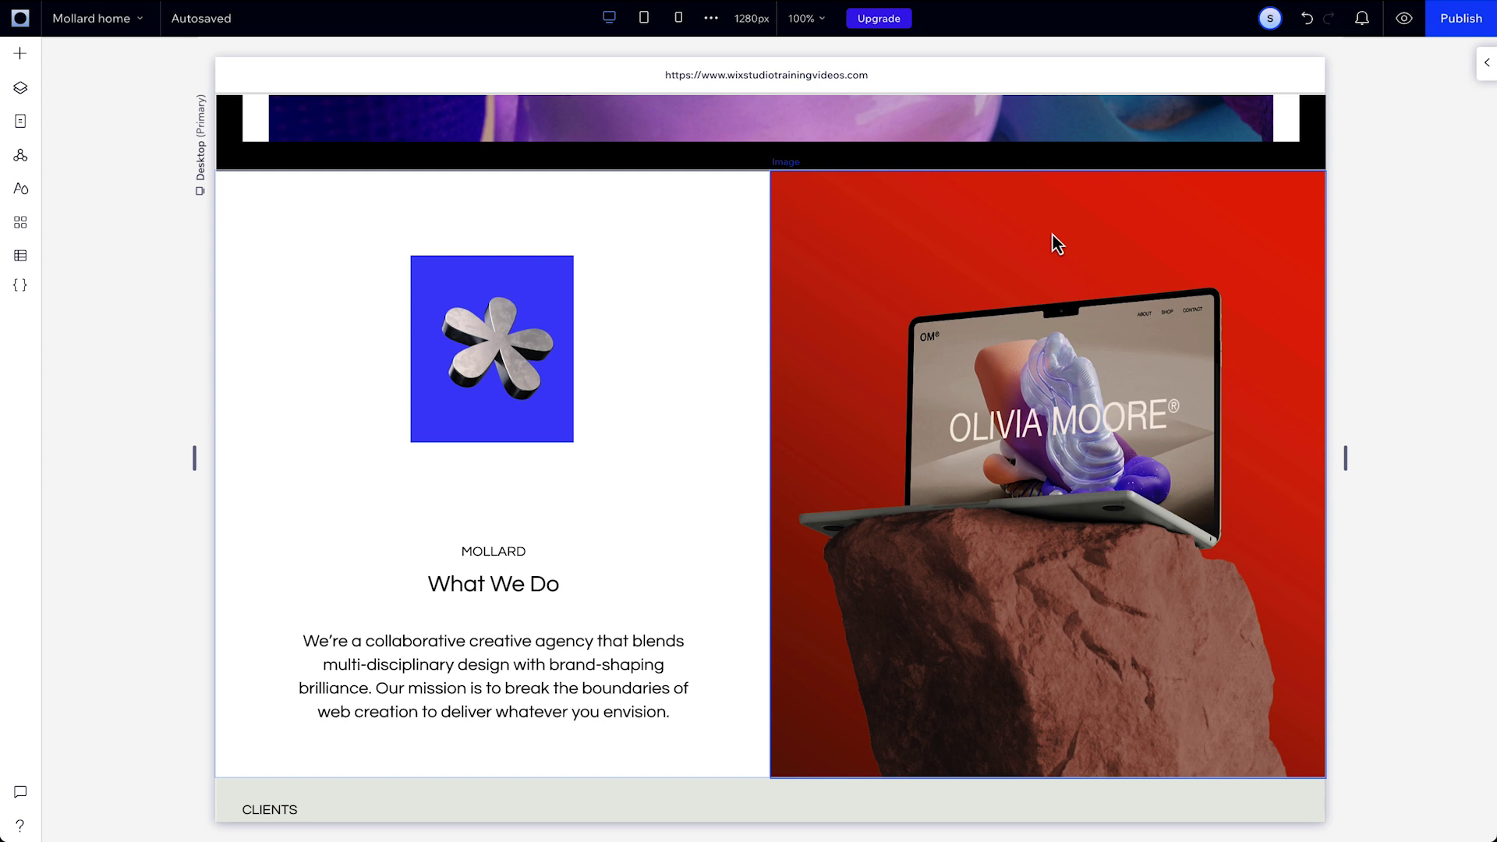
click(1052, 235)
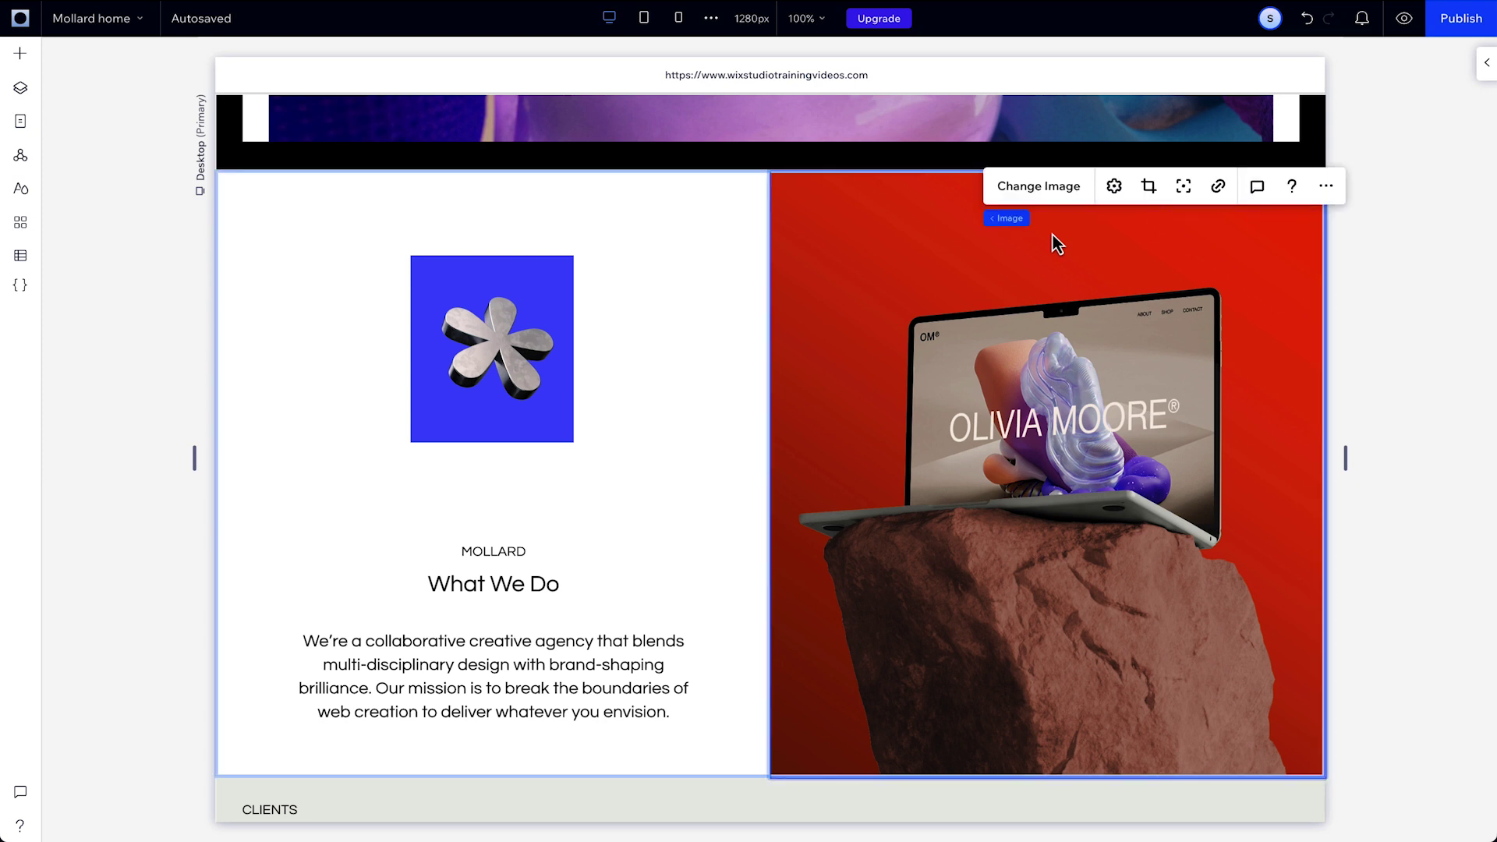
- Add a Reveal entrance from the right to the laptop image and preview it
click(1485, 64)
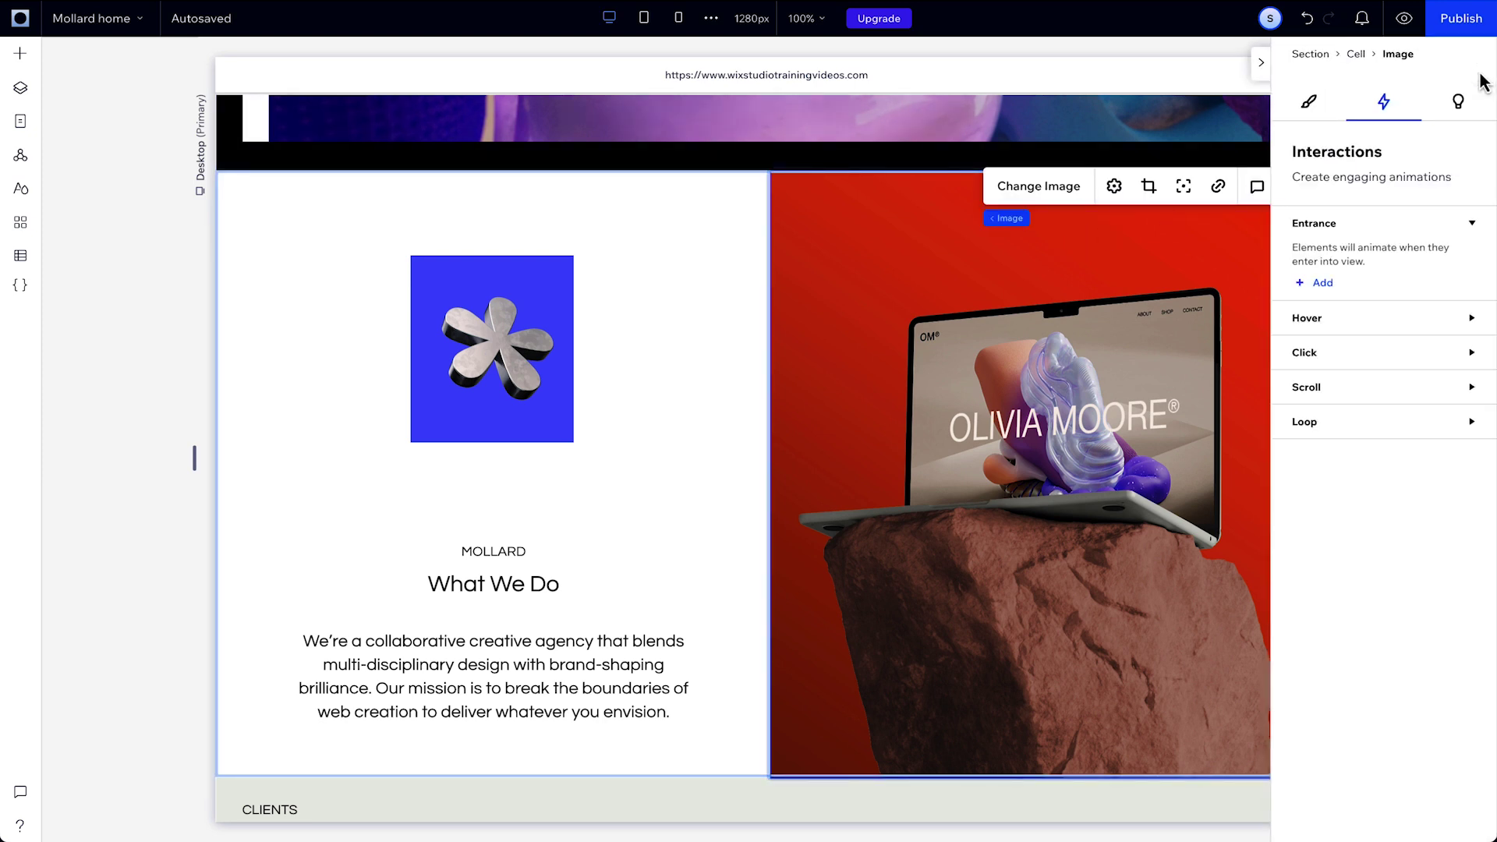
click(1324, 292)
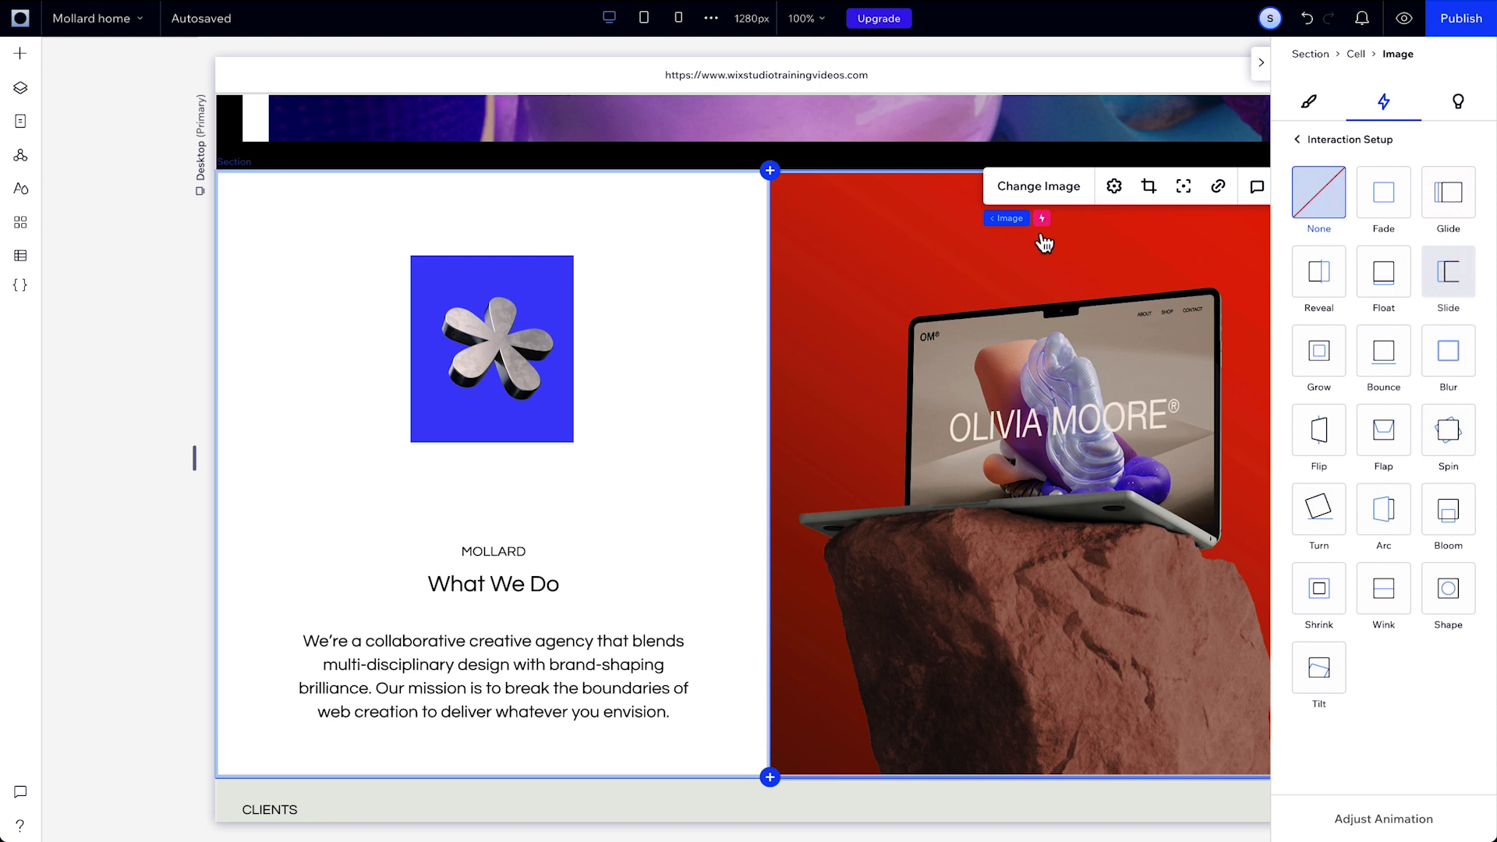
click(1324, 291)
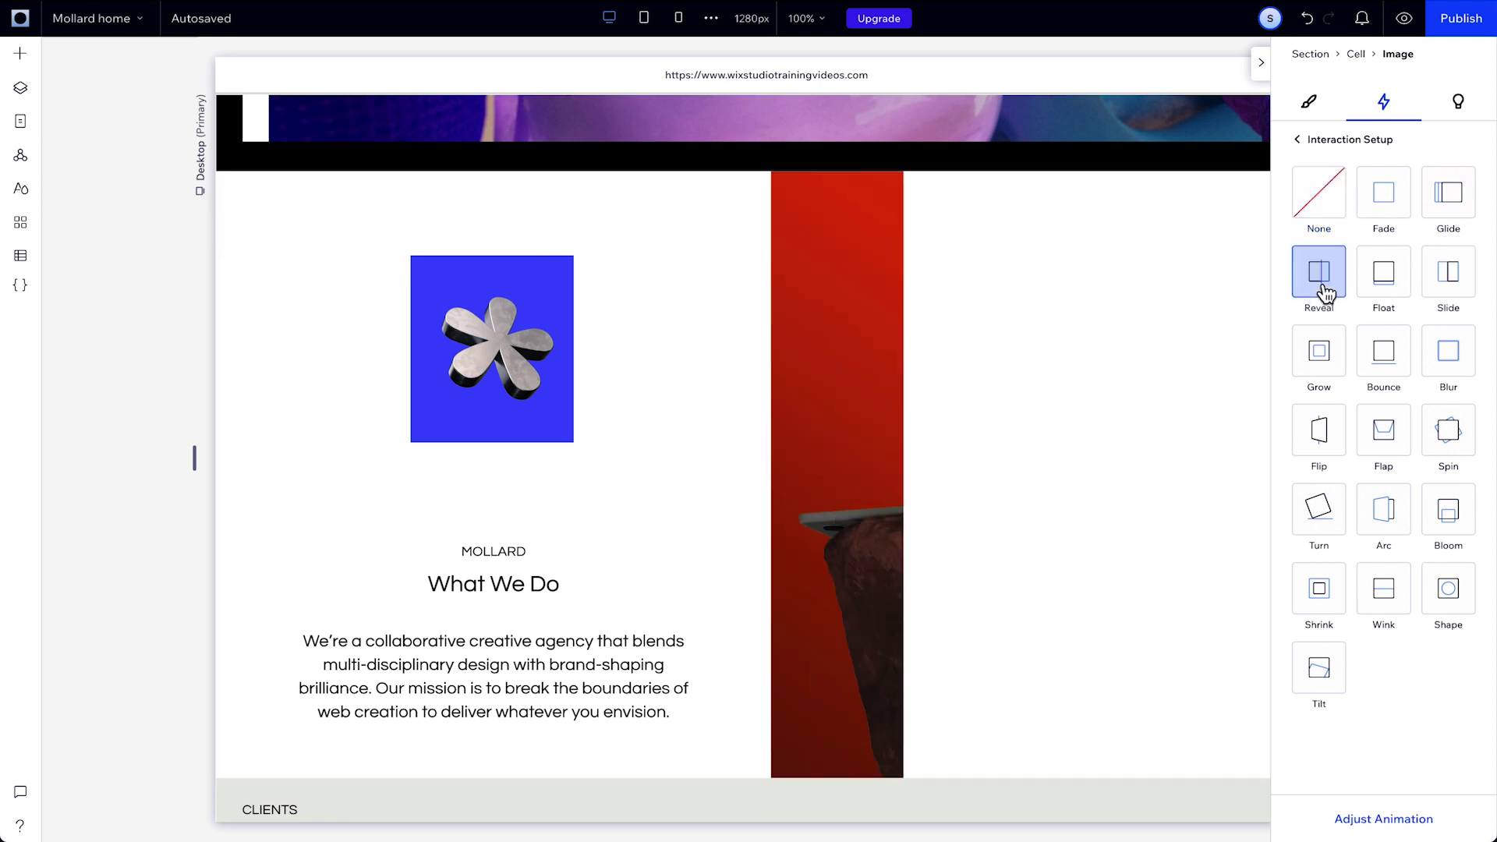
click(1391, 822)
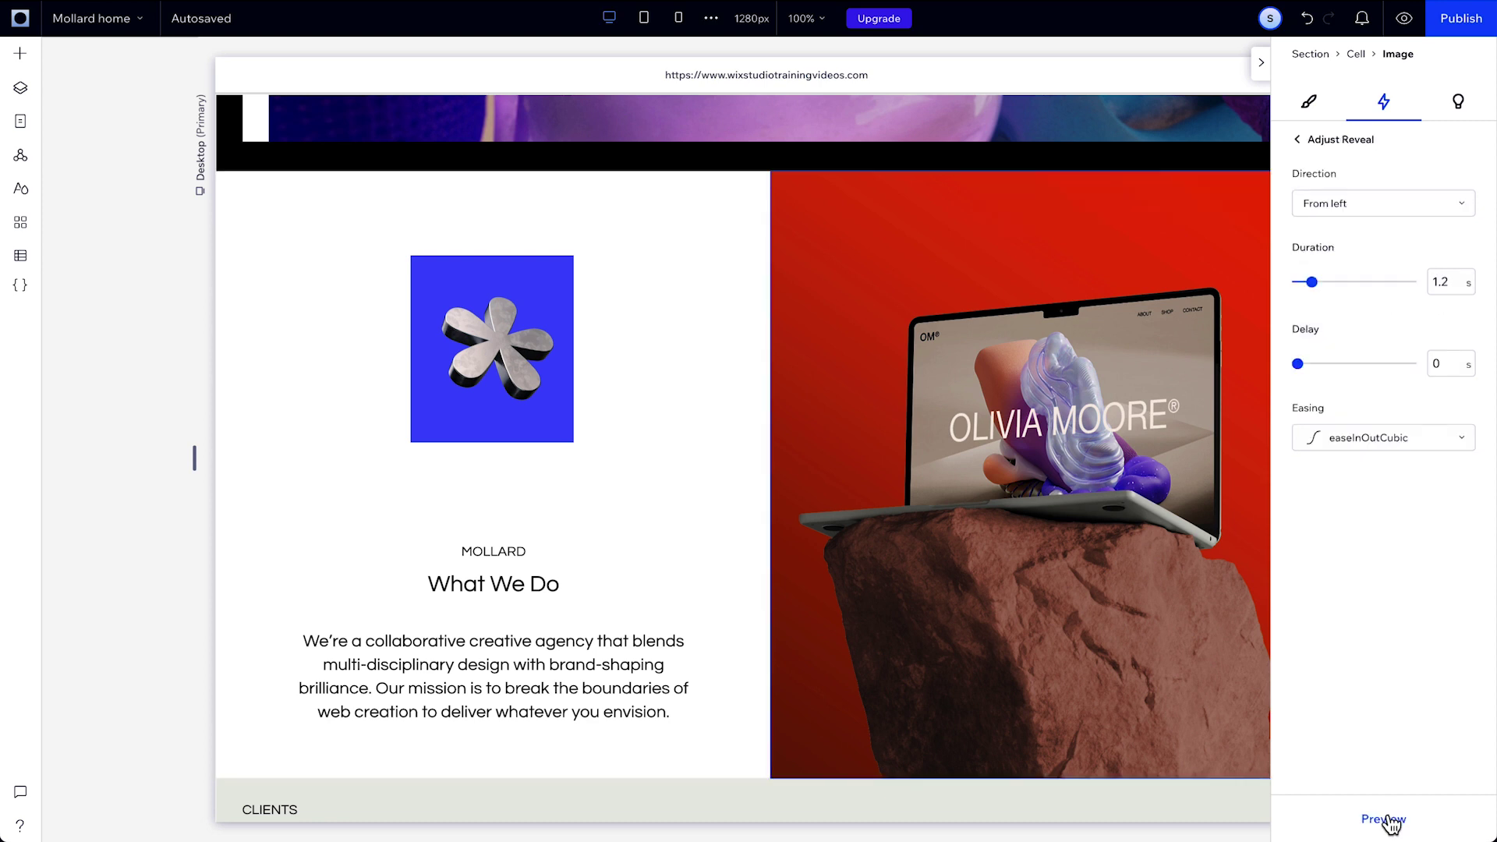
click(1387, 213)
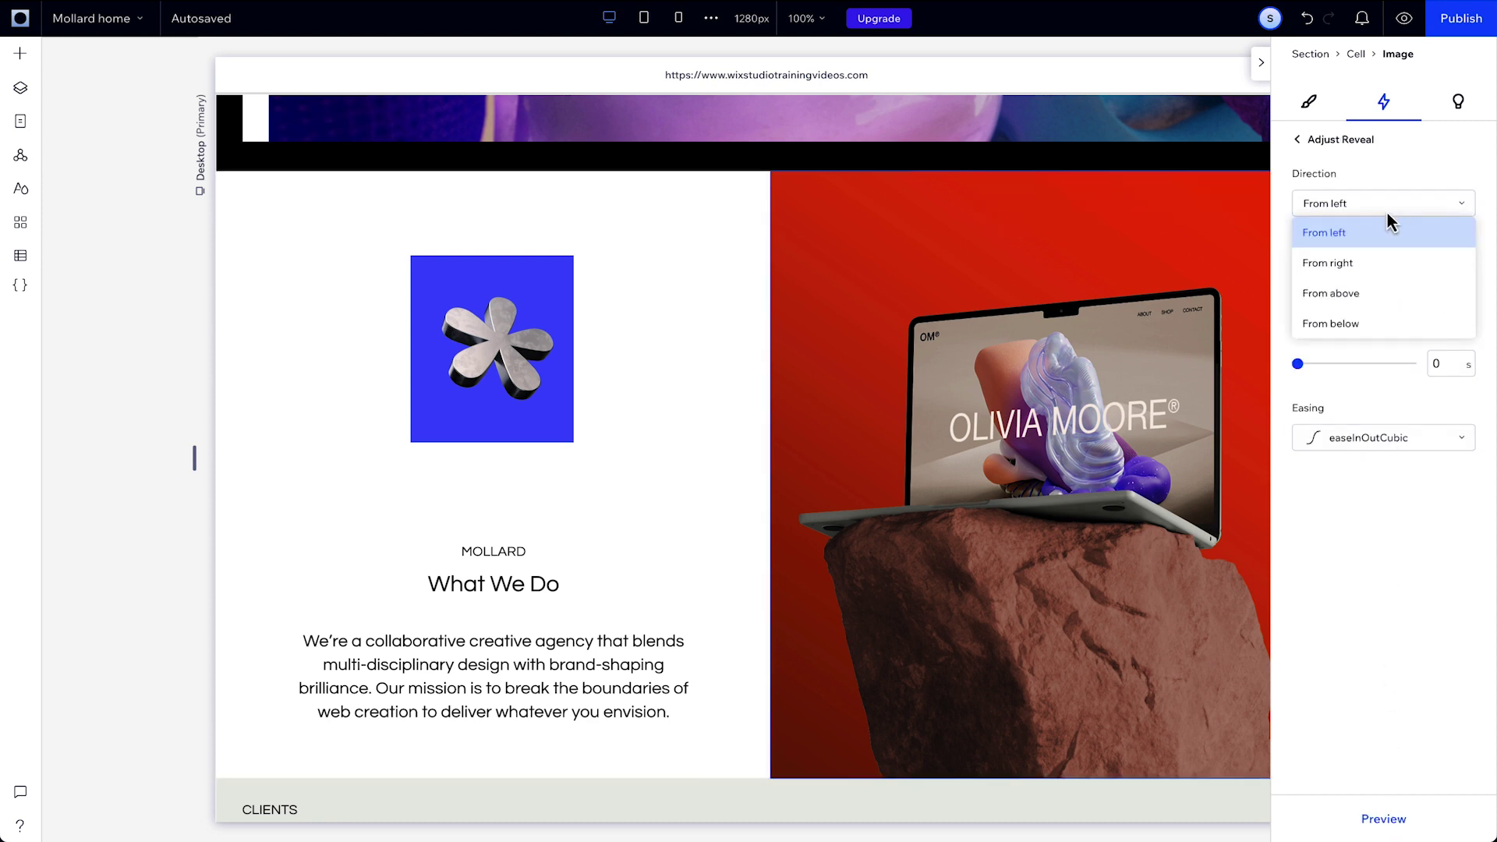
click(1384, 259)
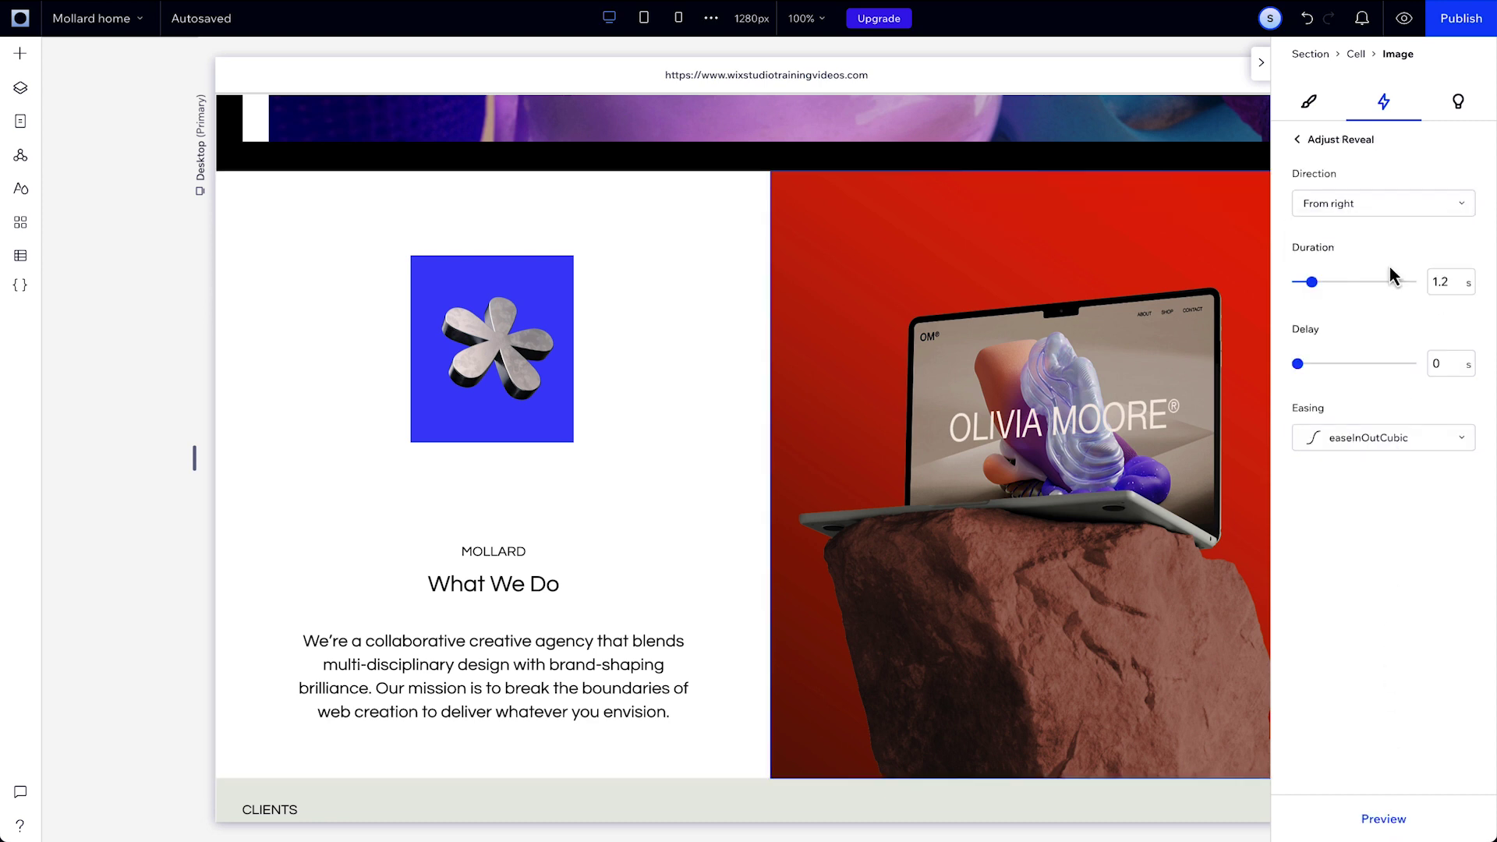
click(1382, 822)
click(1352, 145)
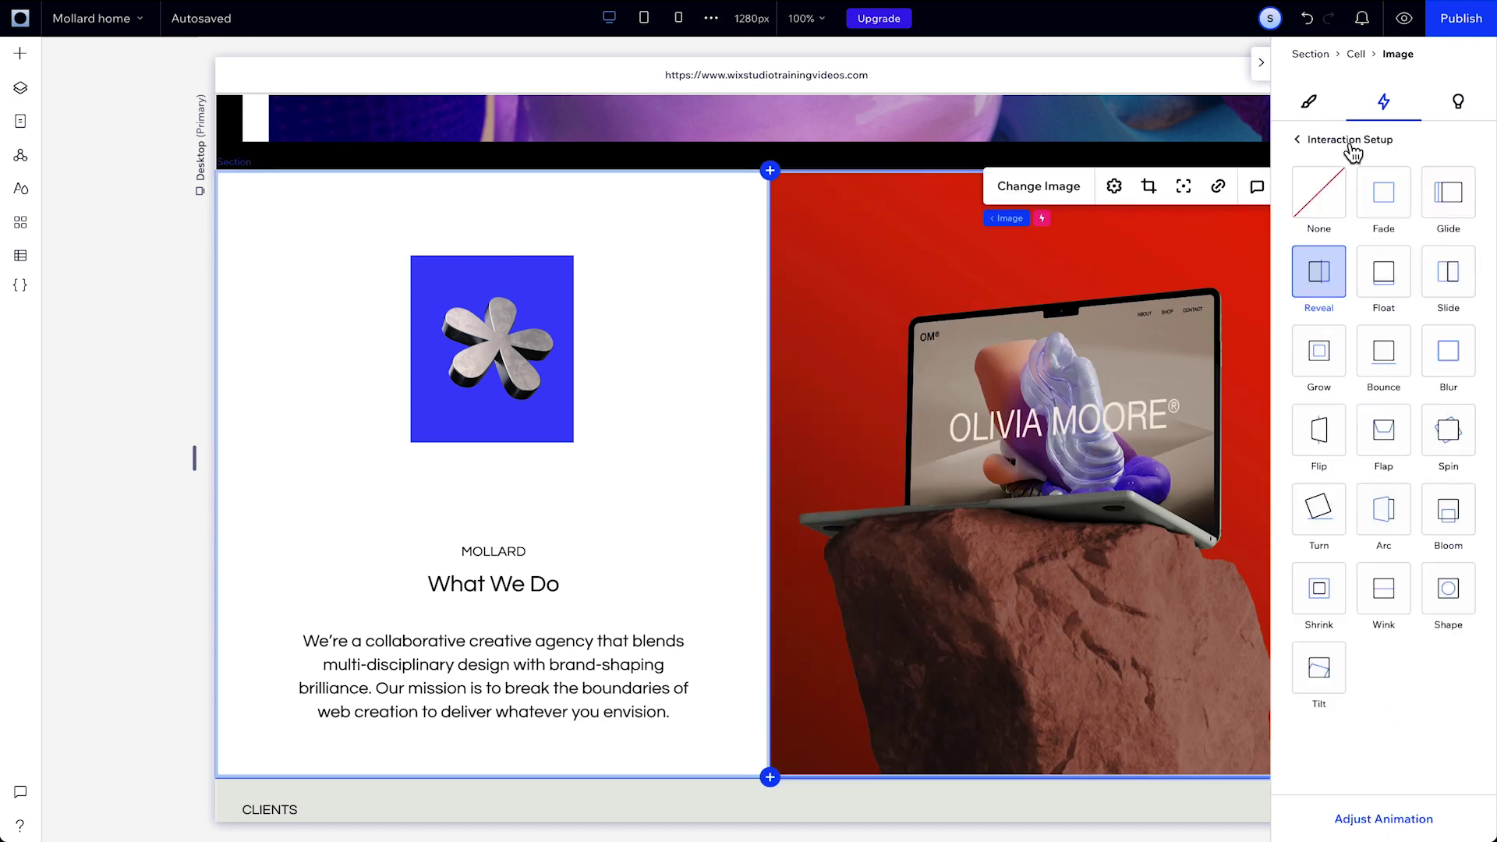
click(1351, 143)
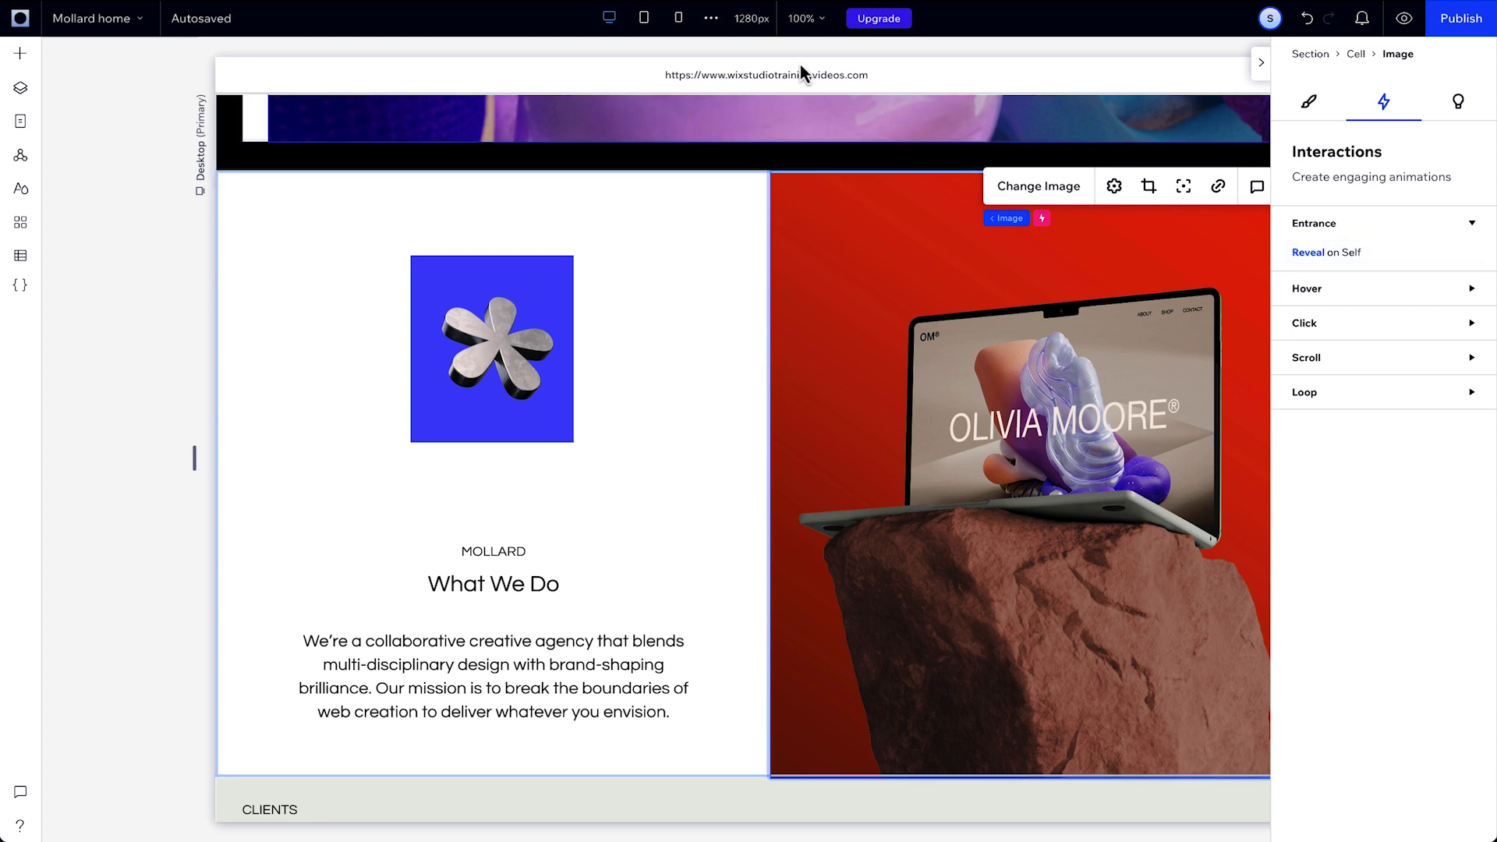
- Change the laptop image's entrance animation to Fade at the tablet breakpoint
click(649, 22)
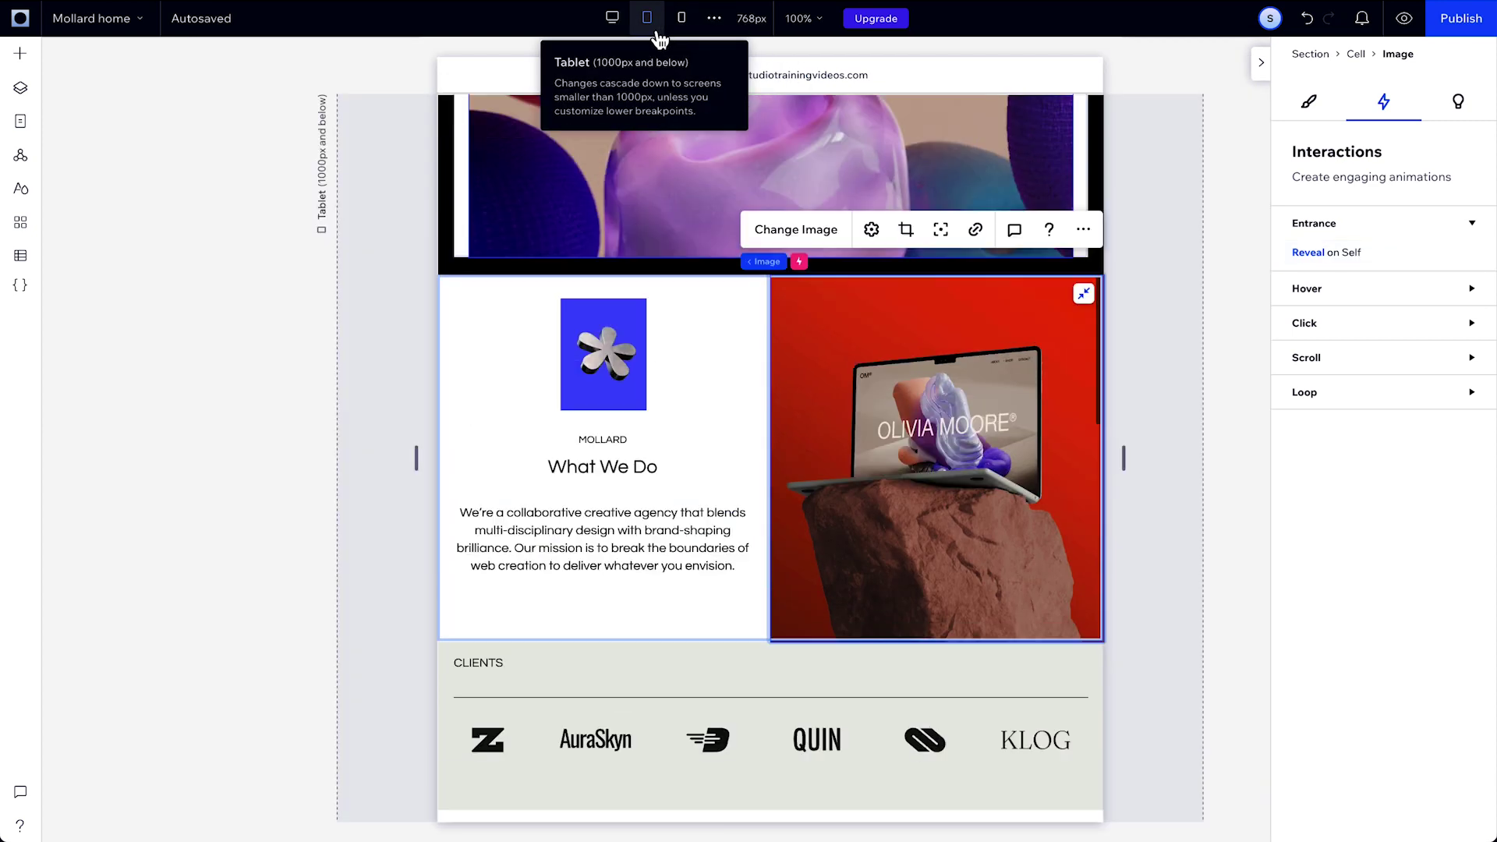
click(1378, 256)
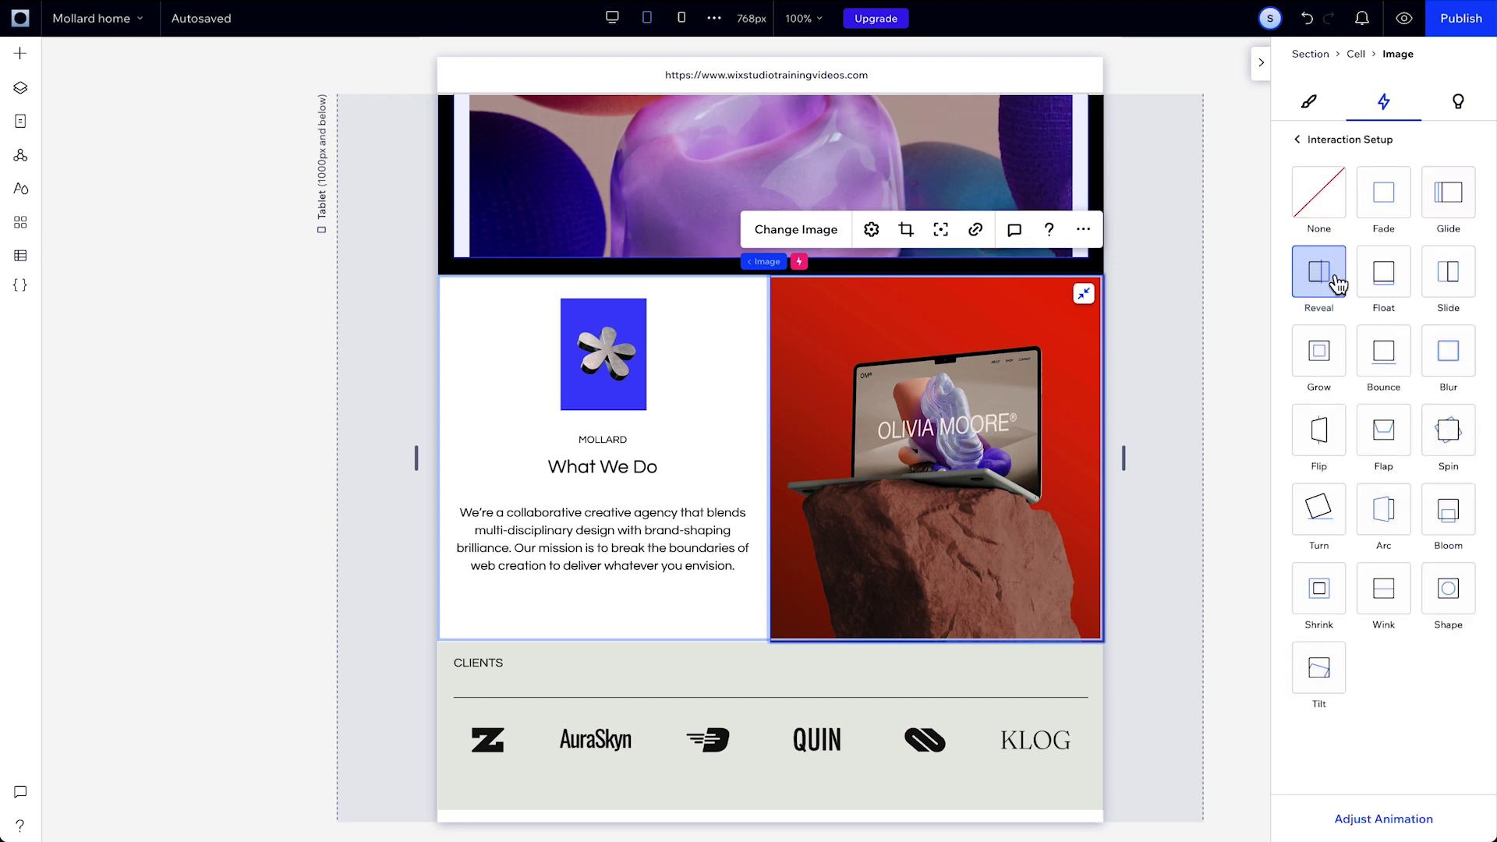
click(1389, 209)
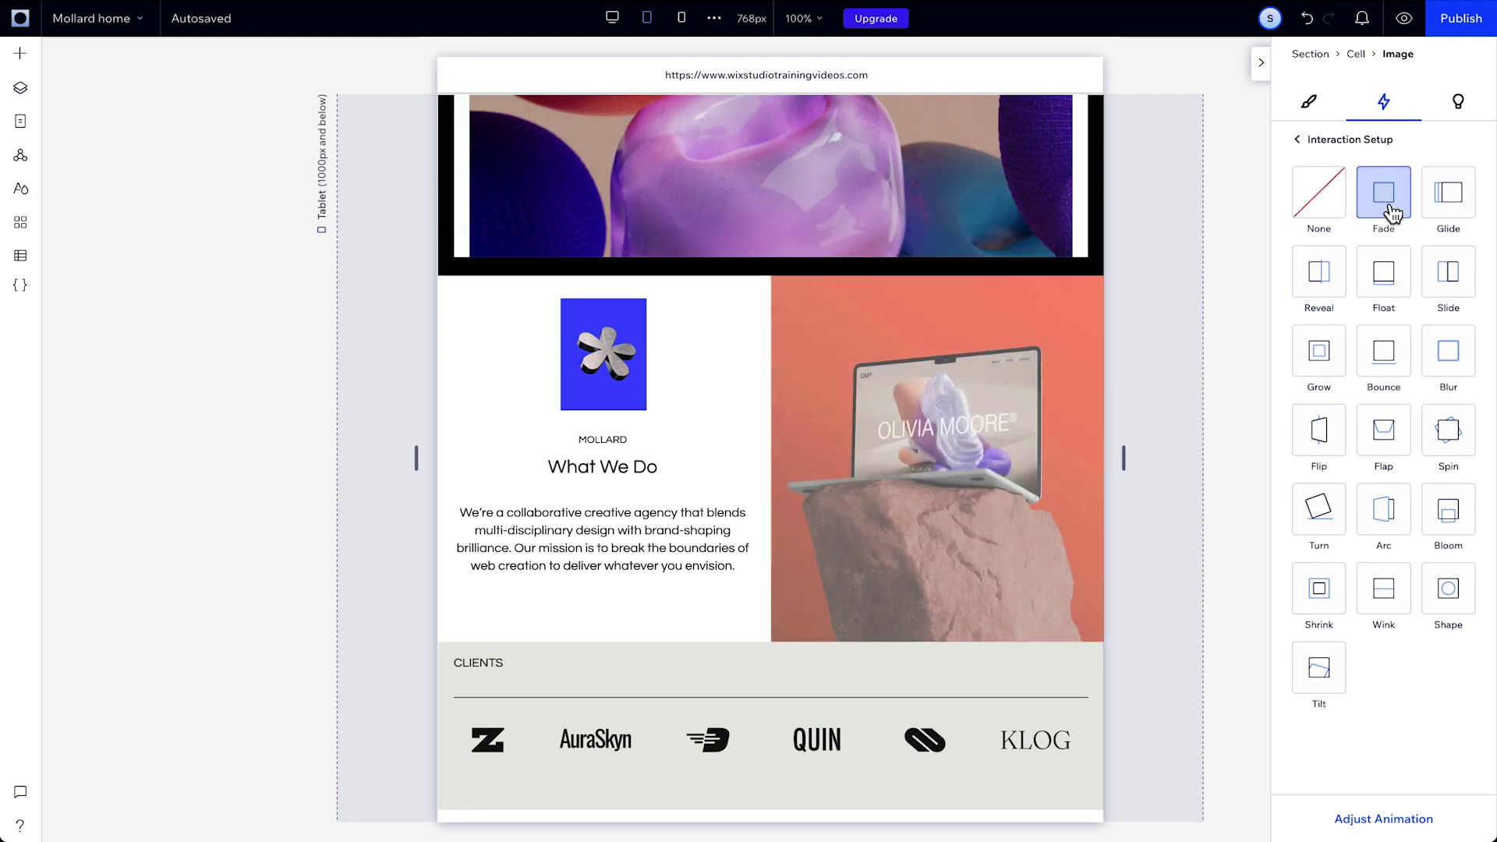
click(1353, 139)
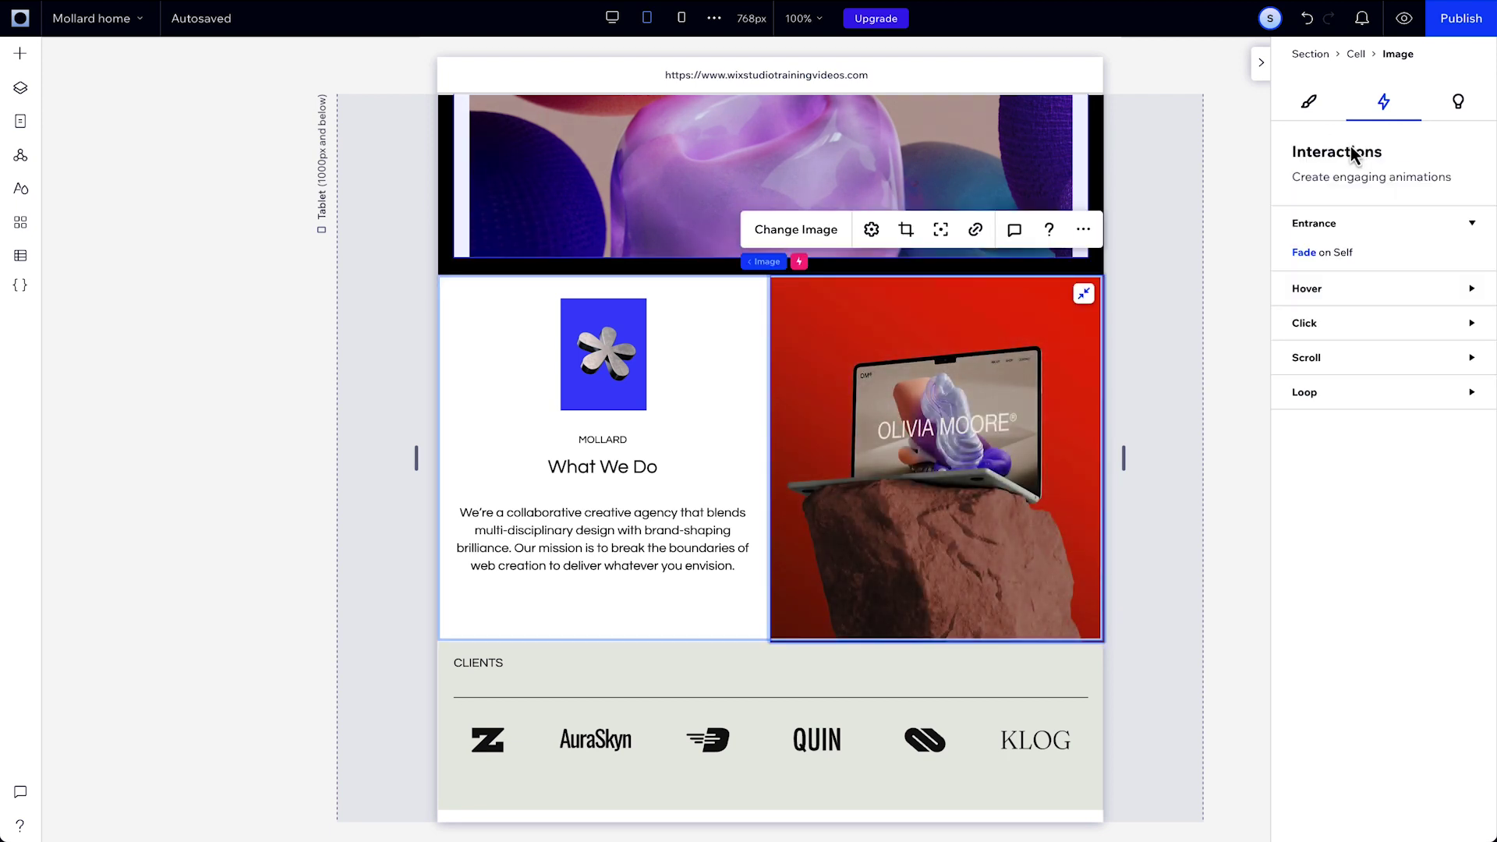
- Set the image's mobile entrance to None, then return to the tablet layout
click(612, 17)
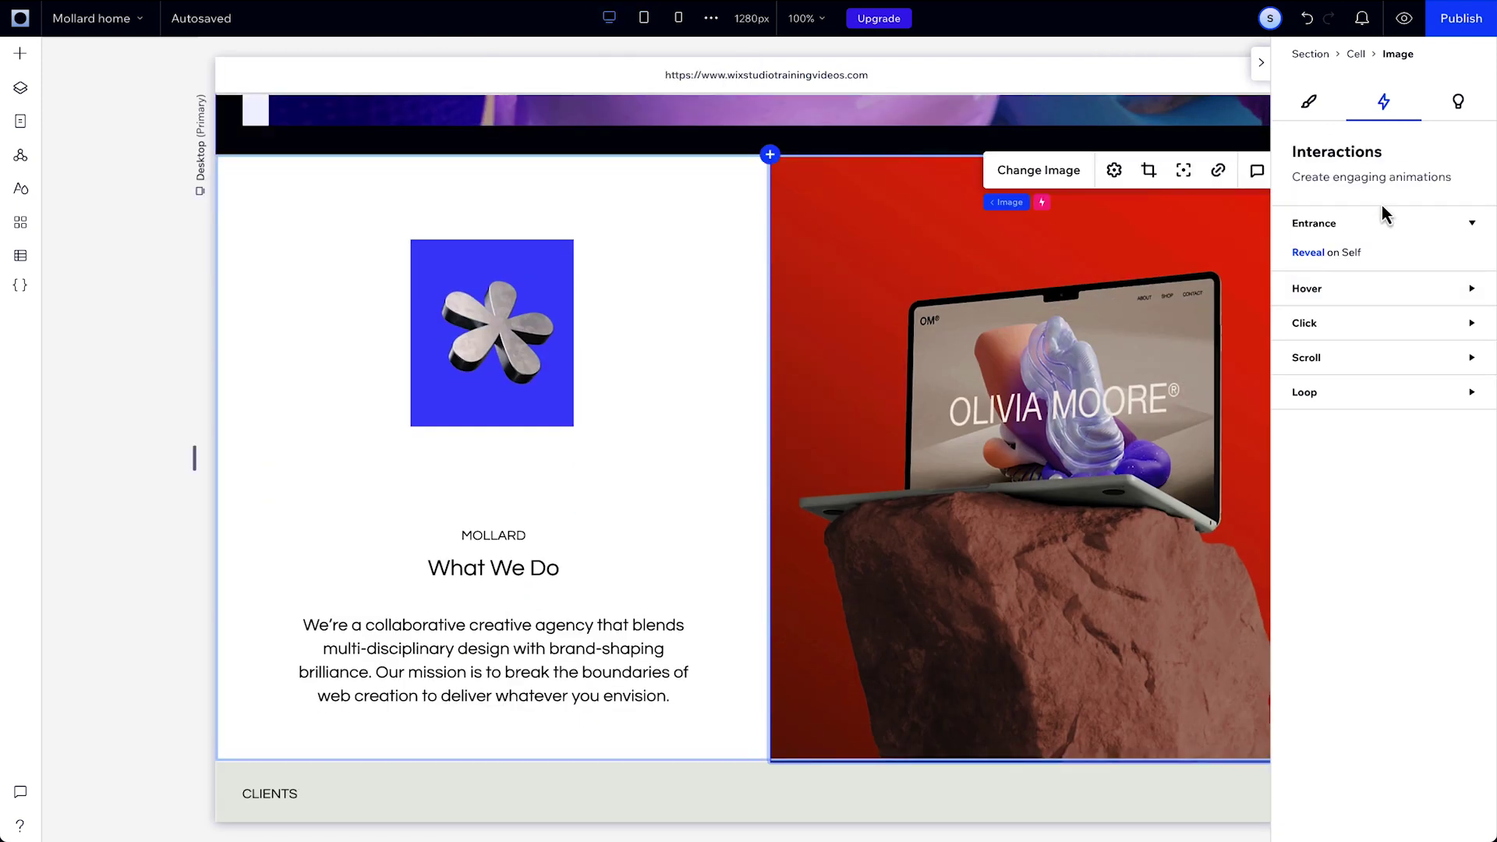
click(679, 17)
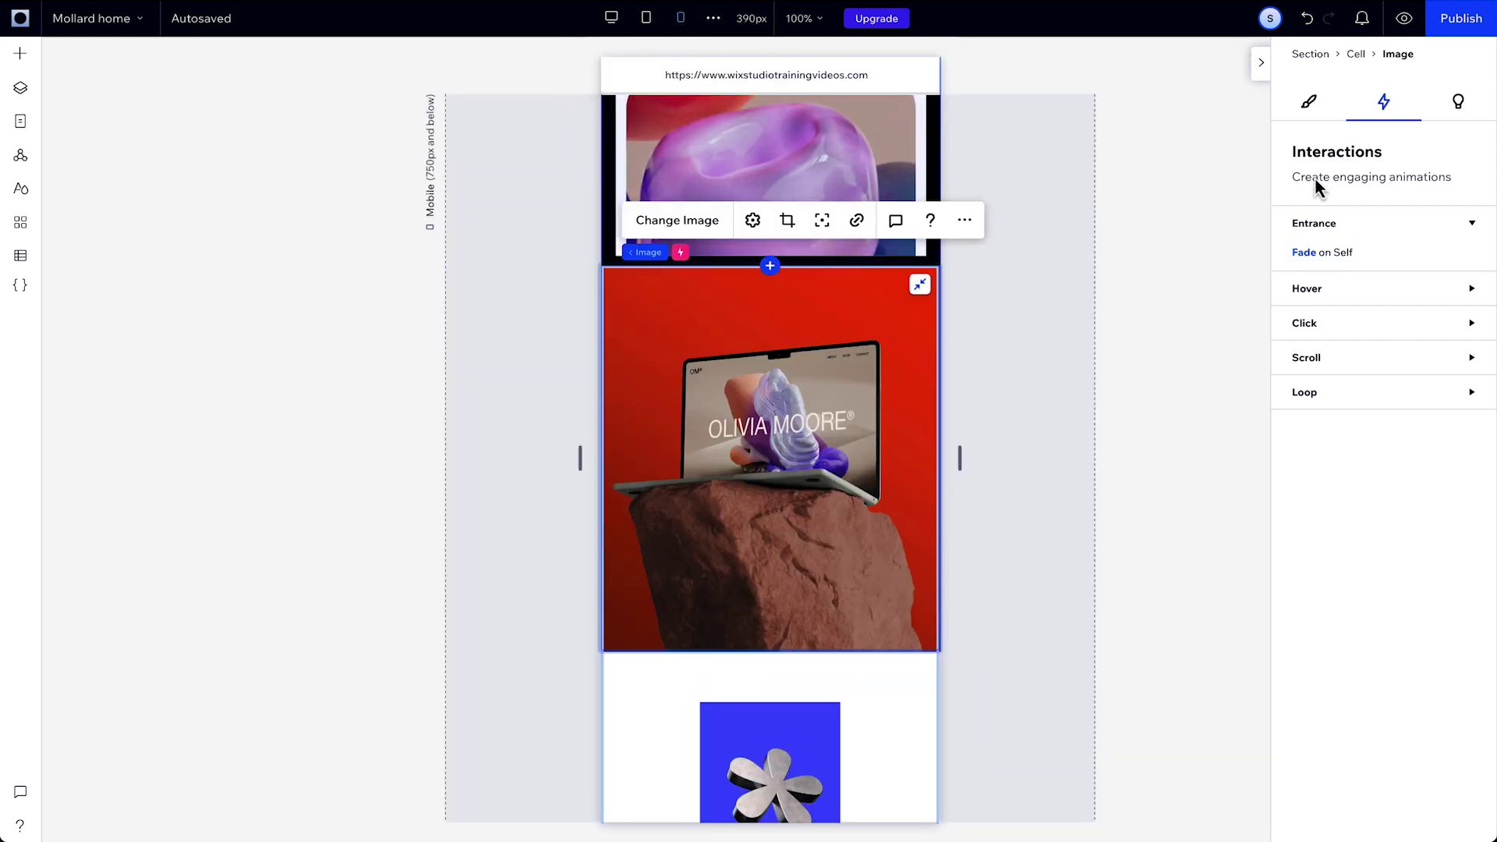
click(1380, 251)
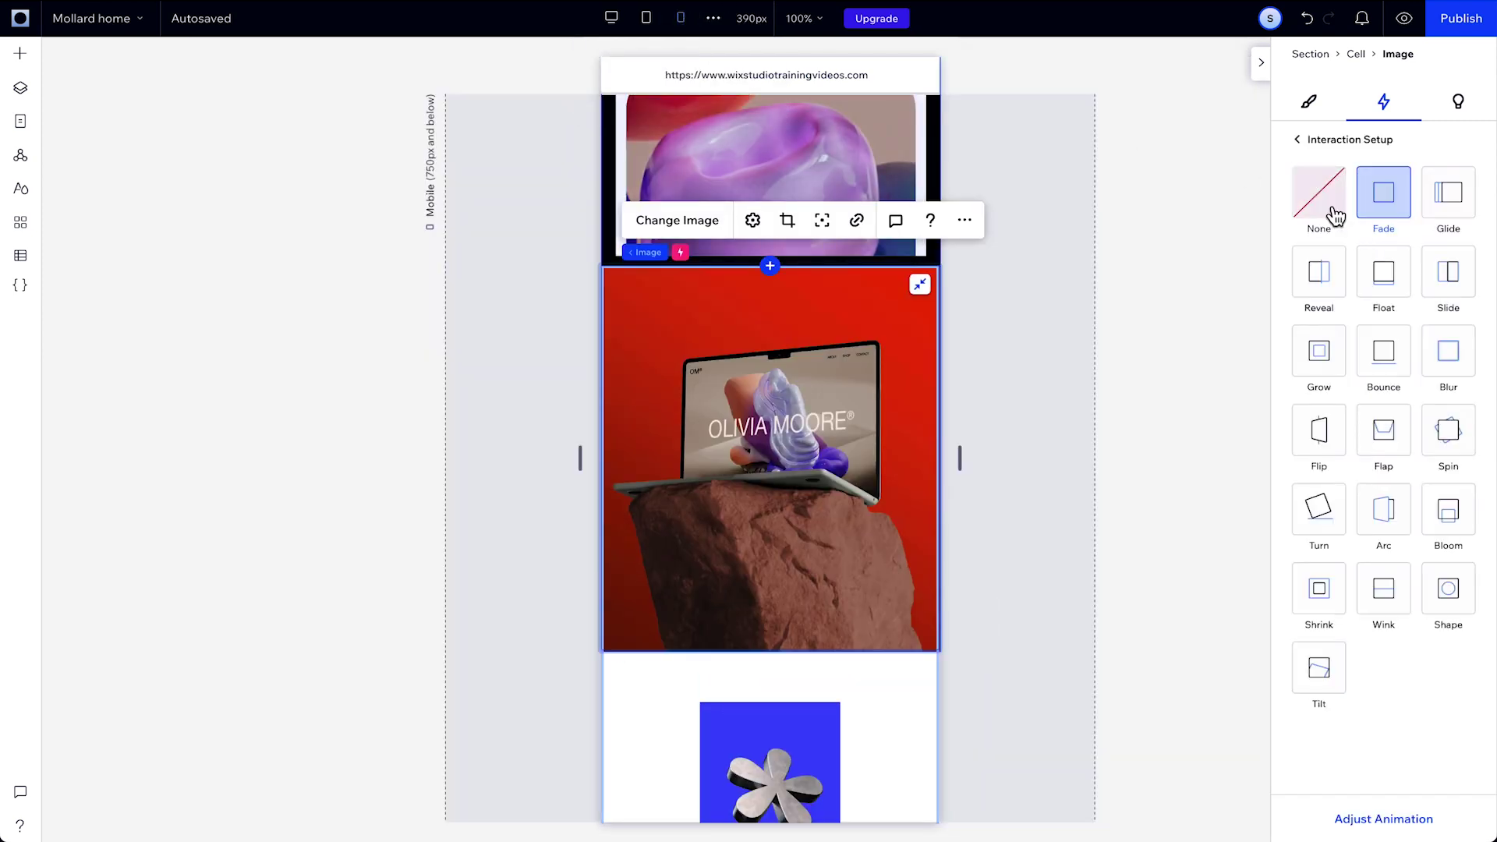
click(1334, 214)
click(1347, 148)
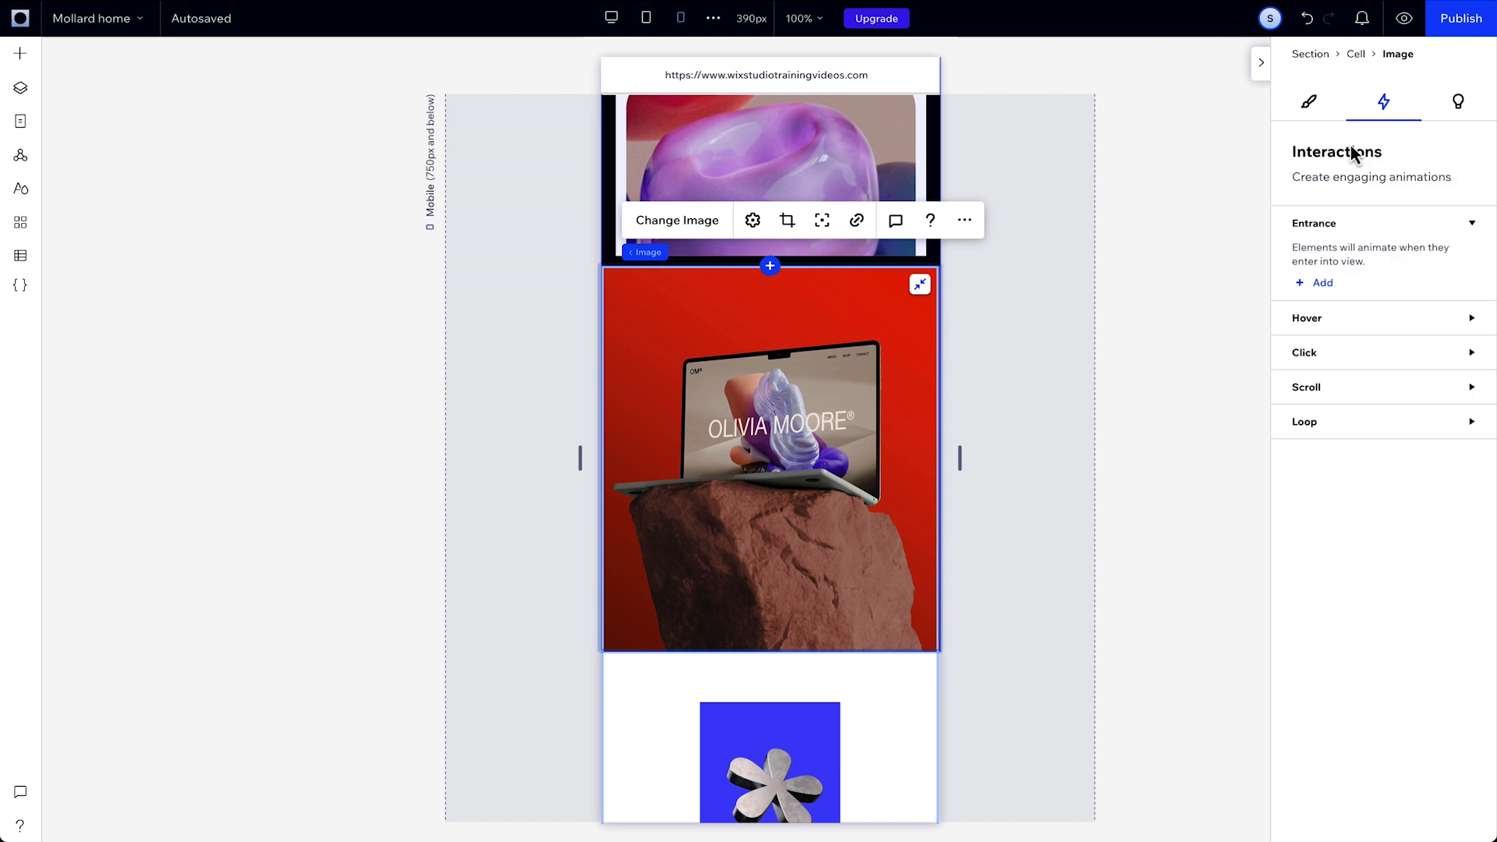
click(647, 17)
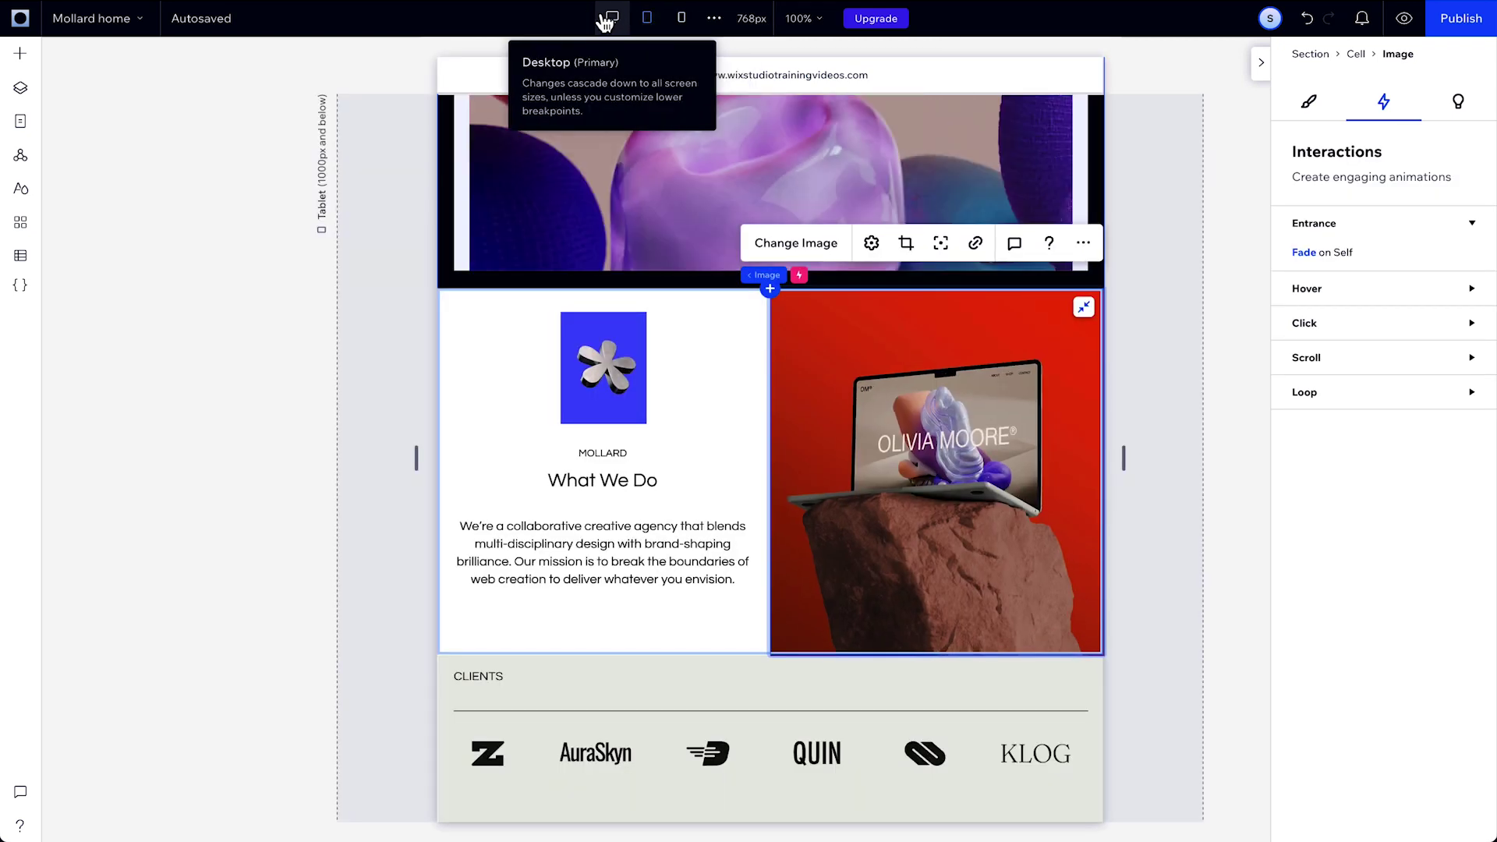
- On desktop, add a Color hover effect to the AuraSkyn case study container
click(610, 19)
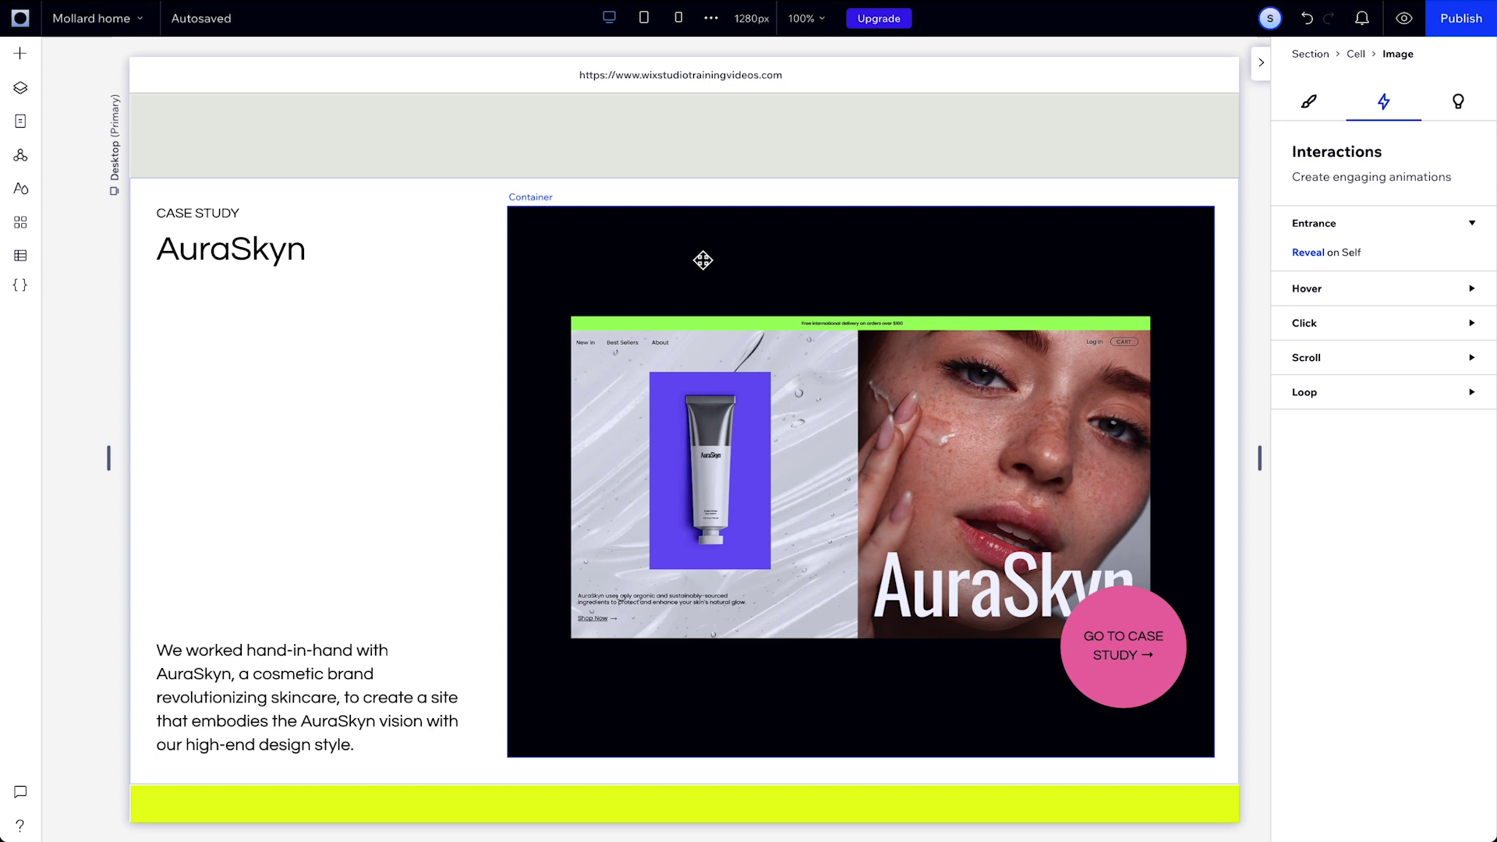
click(703, 261)
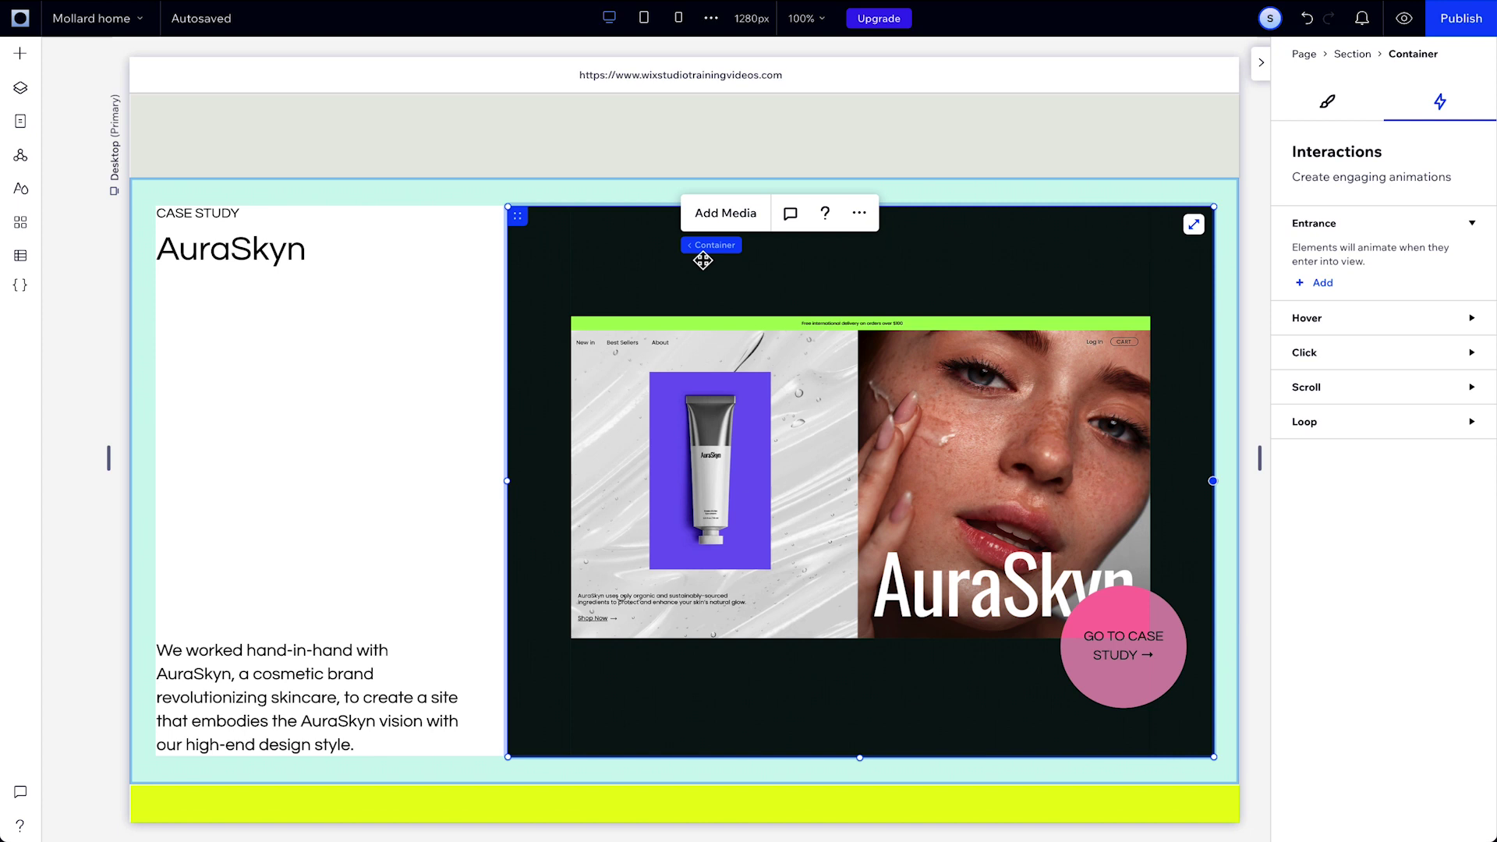
click(1350, 327)
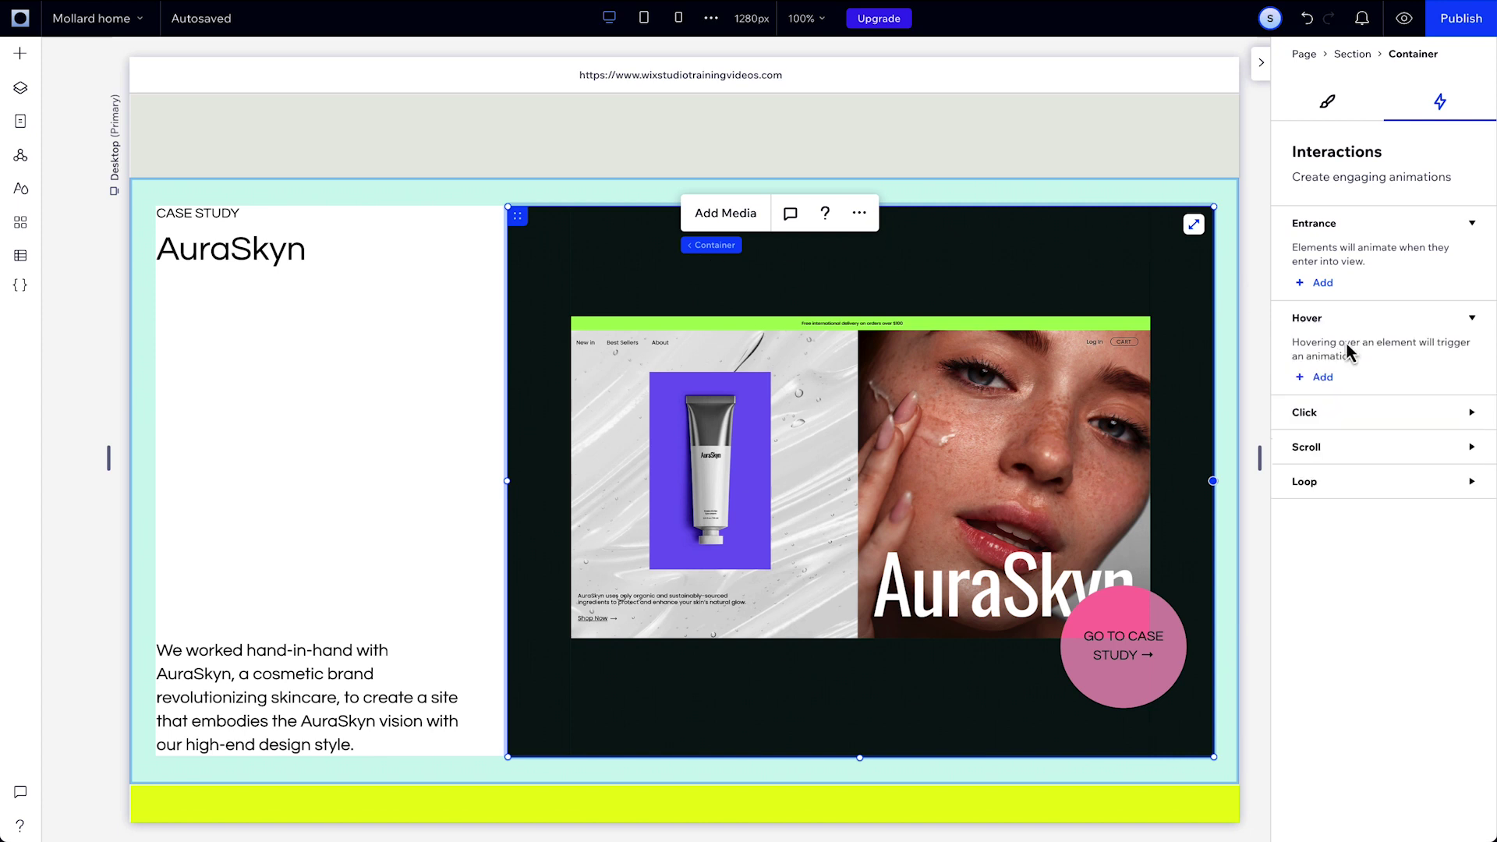
click(1323, 377)
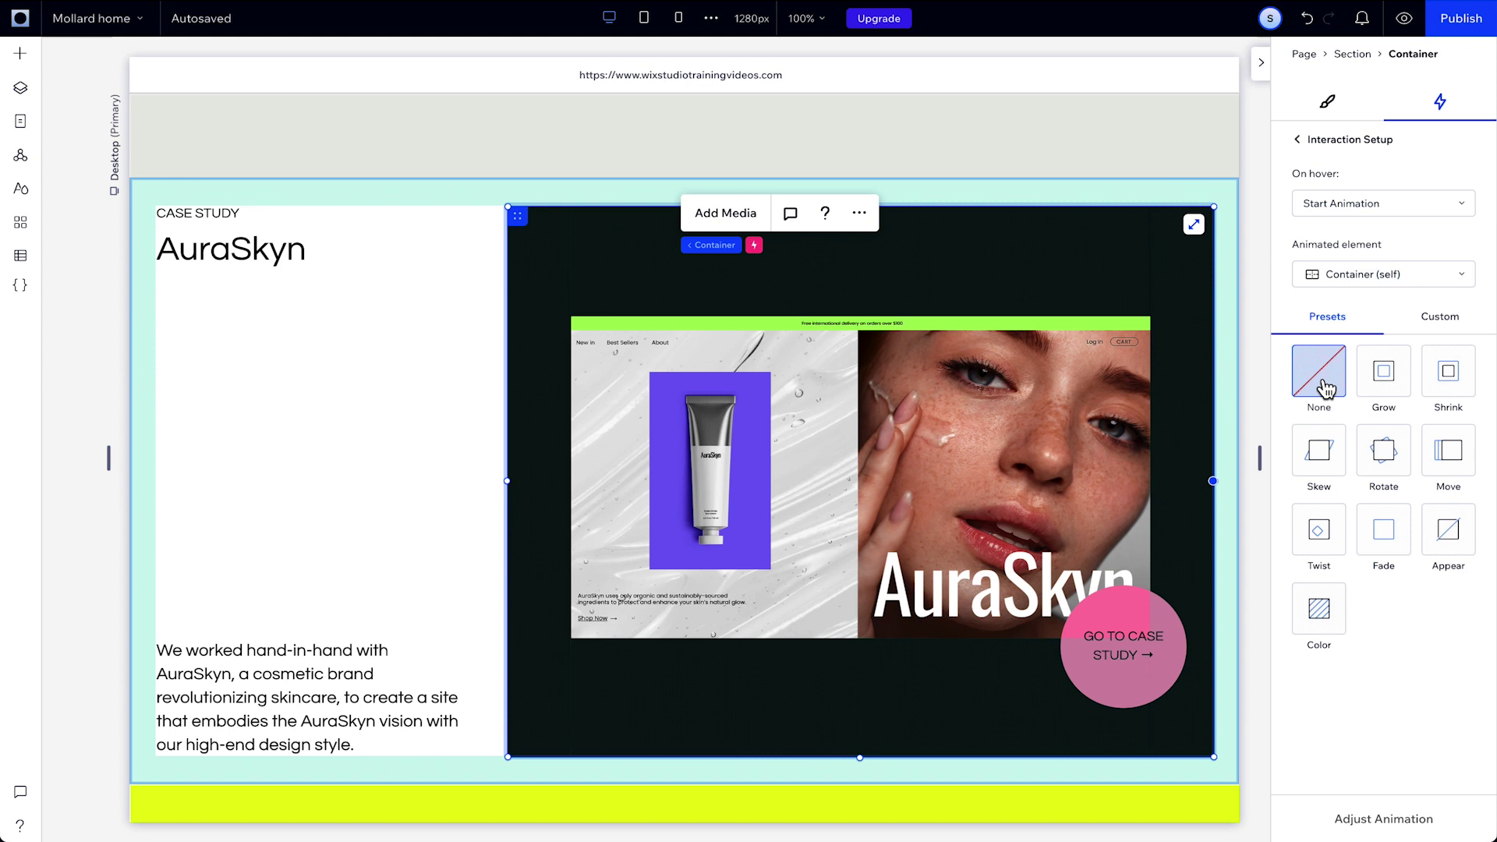
click(1326, 388)
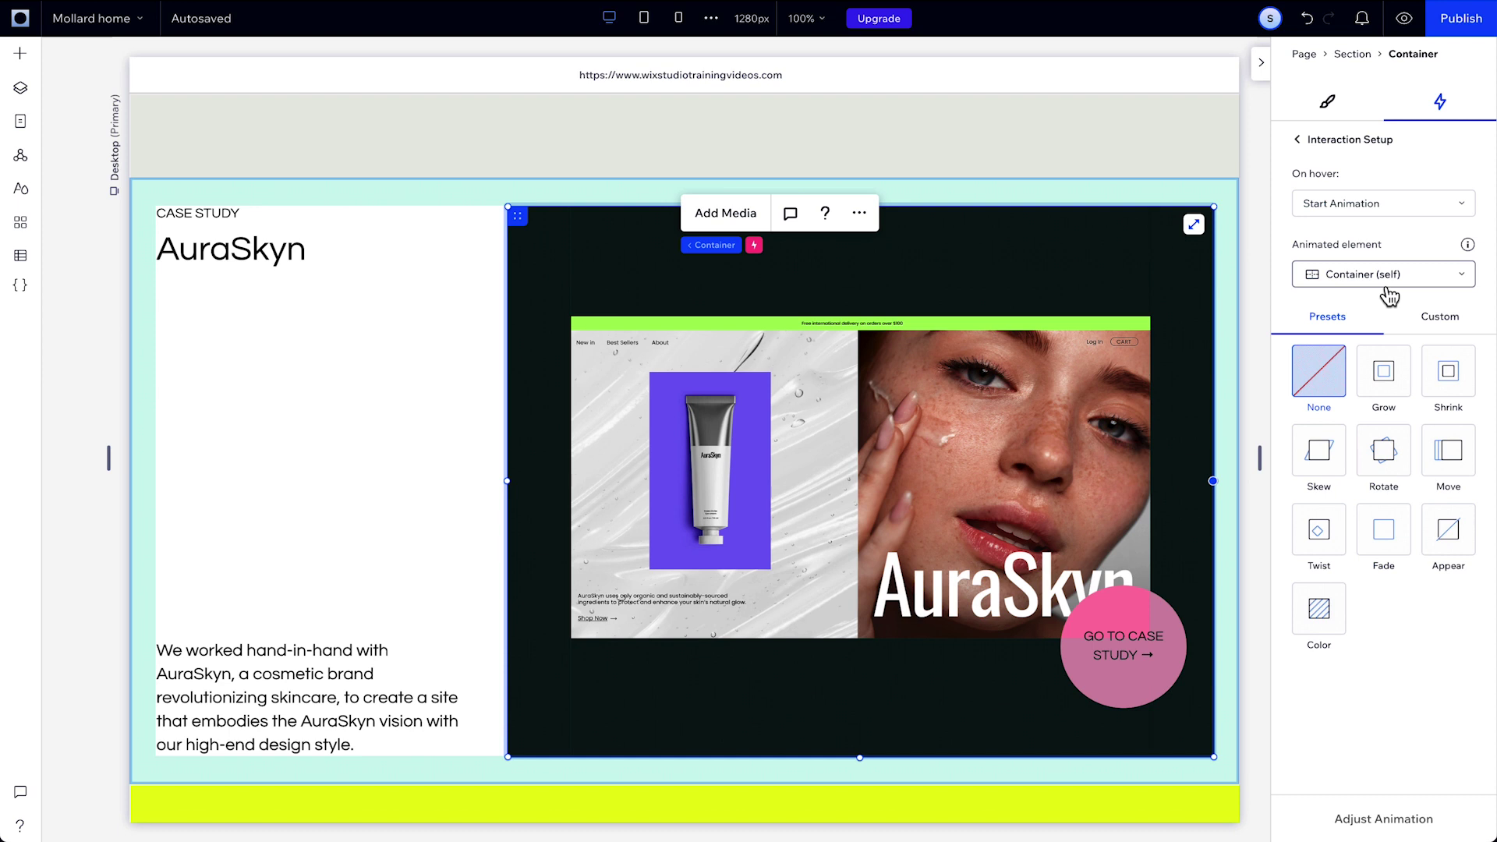
click(1319, 608)
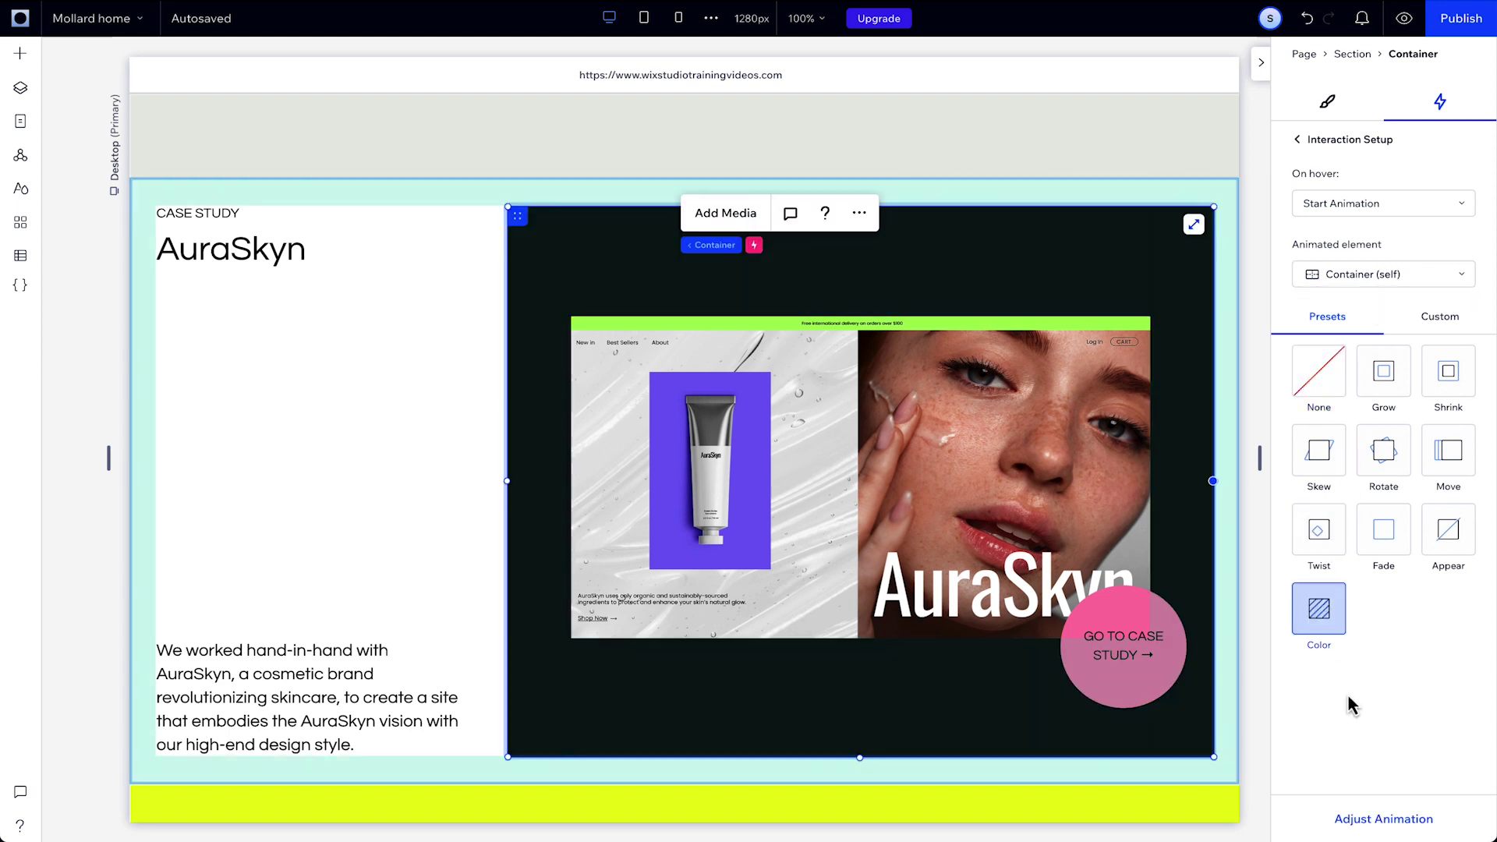
- Set the colour hover duration to 0.5 s, preview it, then preview the site
click(1383, 819)
click(1303, 201)
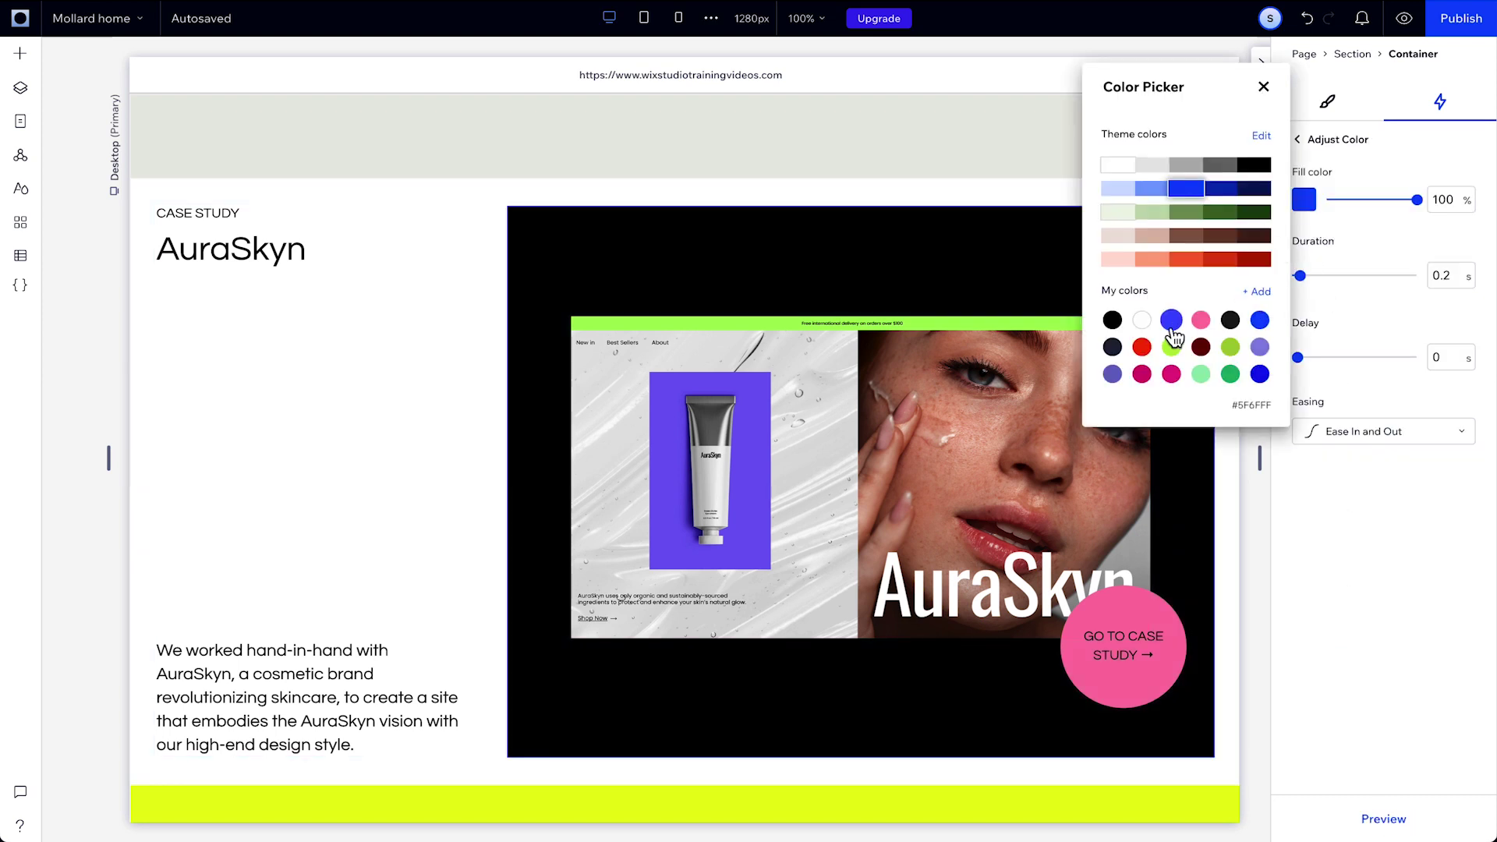
click(1269, 101)
click(1451, 282)
text(0.5)
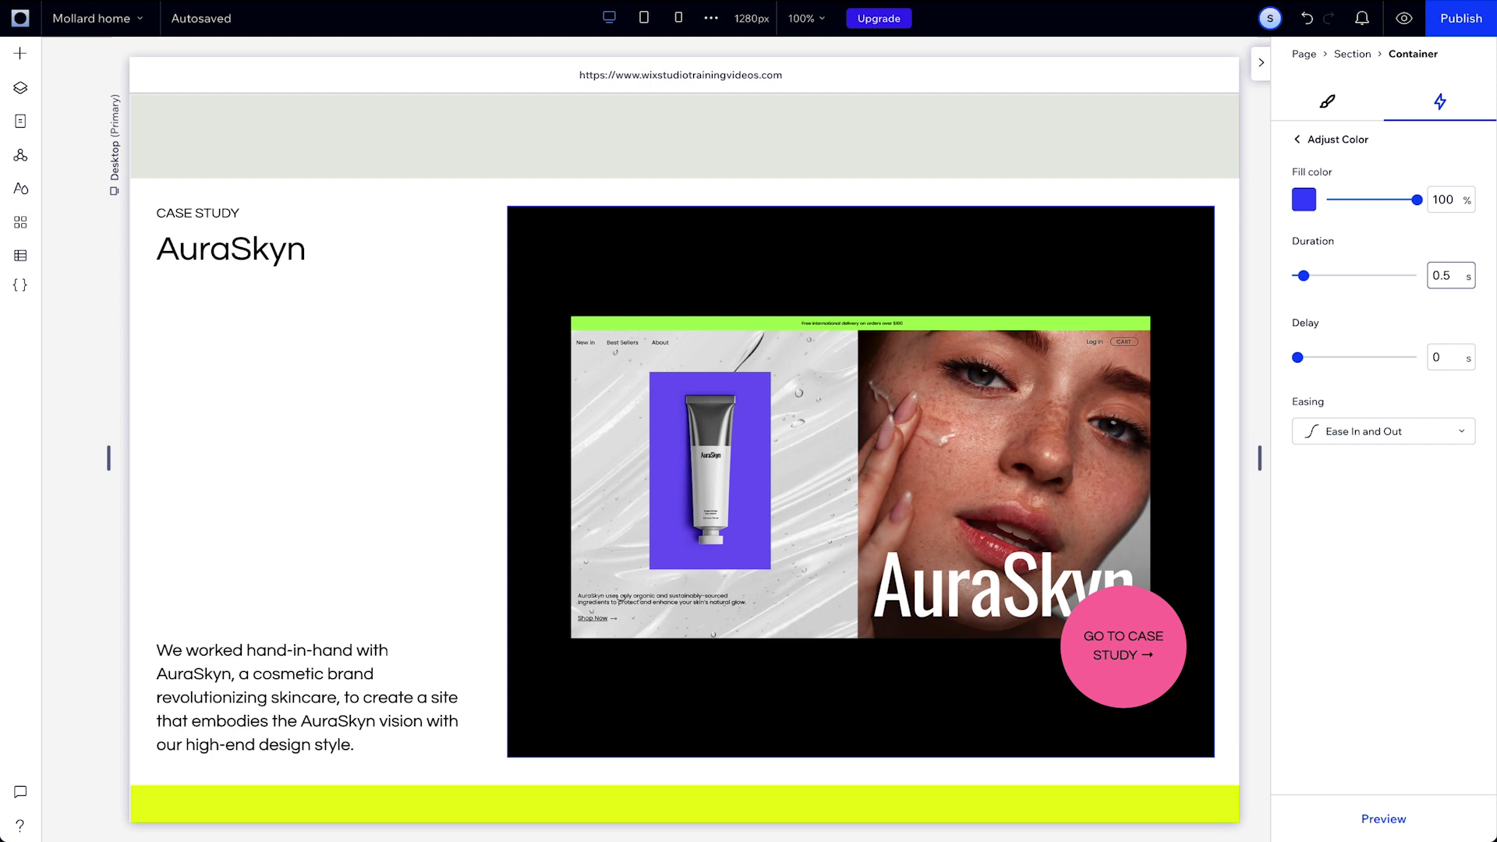
key(Return)
click(1374, 820)
click(1312, 145)
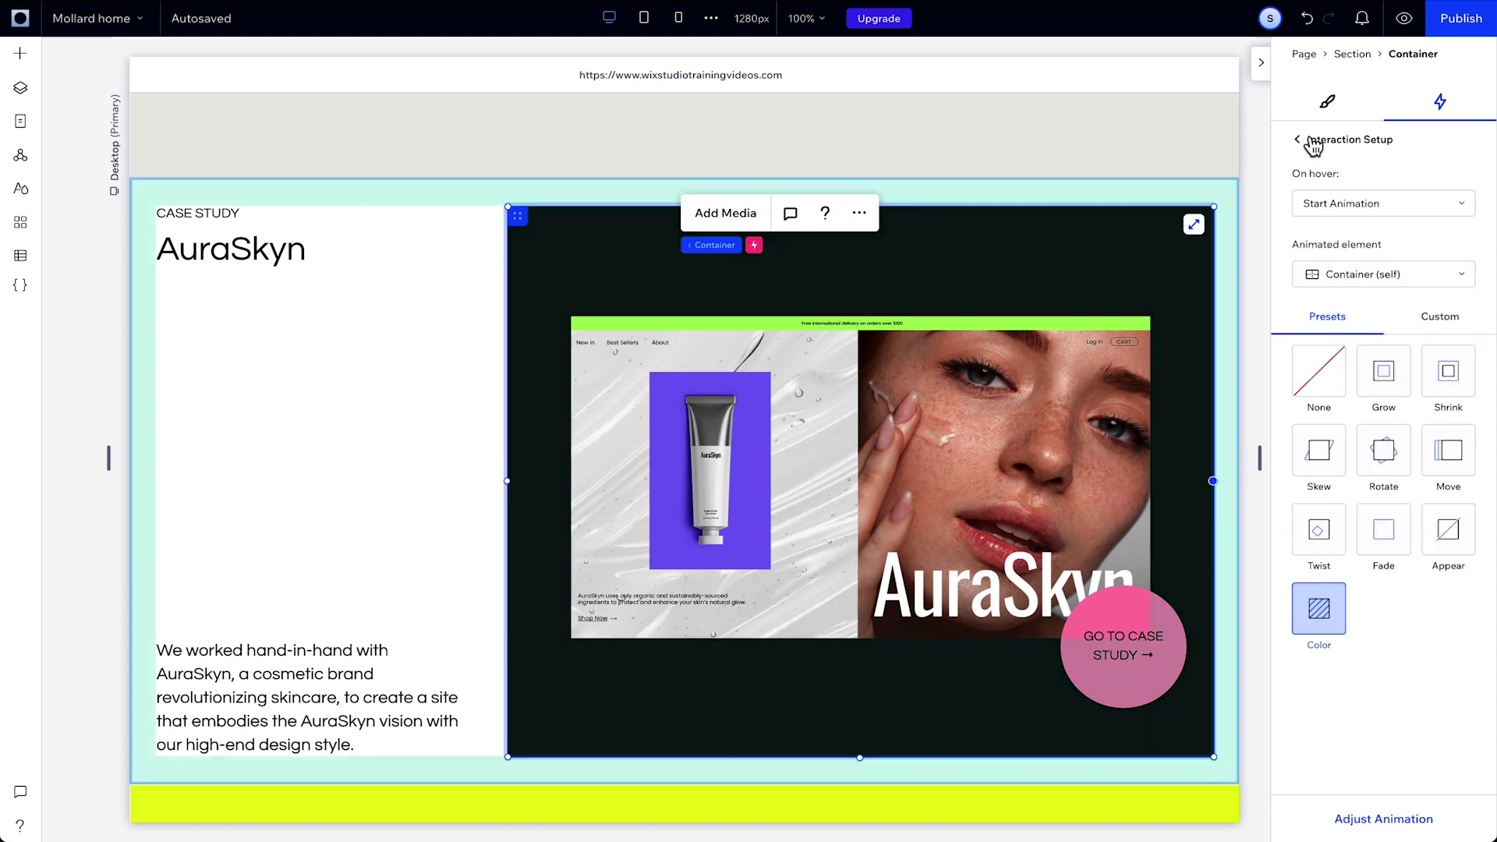
click(1314, 145)
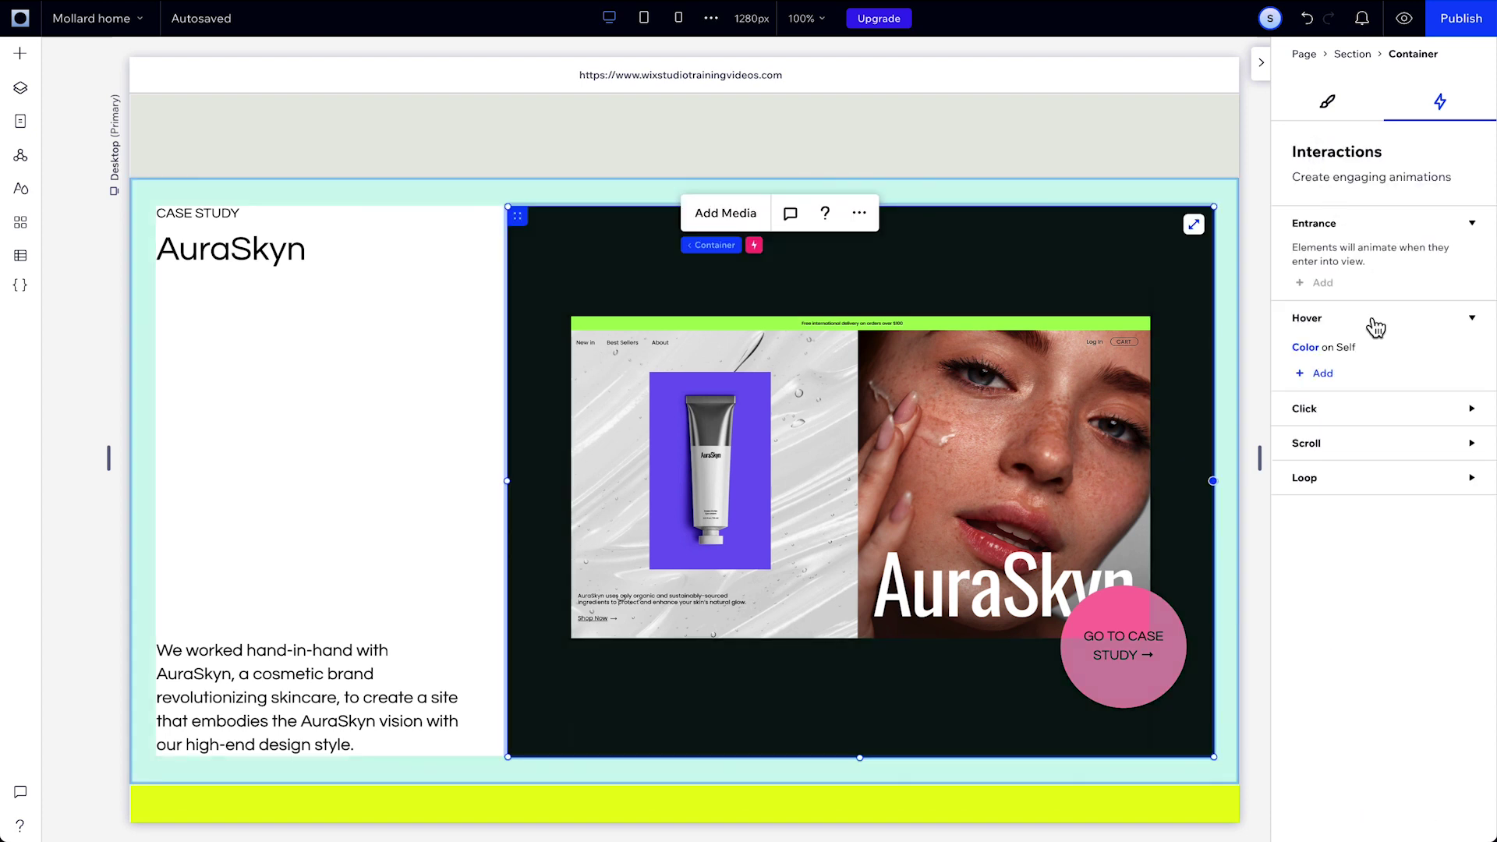
click(1403, 23)
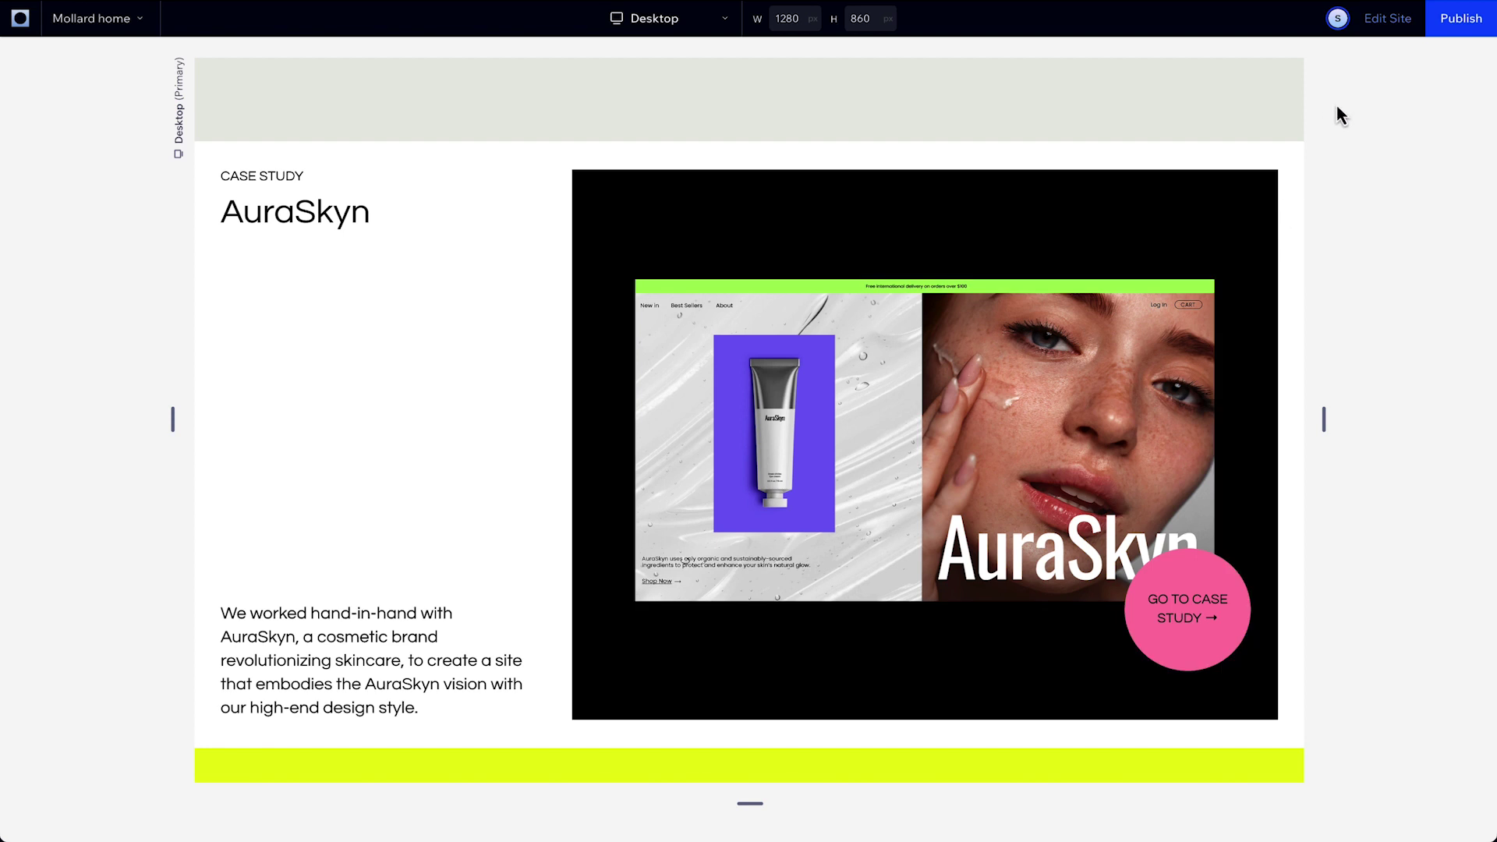
- Add an AuraSkyn hover that rotates the GO TO CASE STUDY button 360 degrees
click(1380, 31)
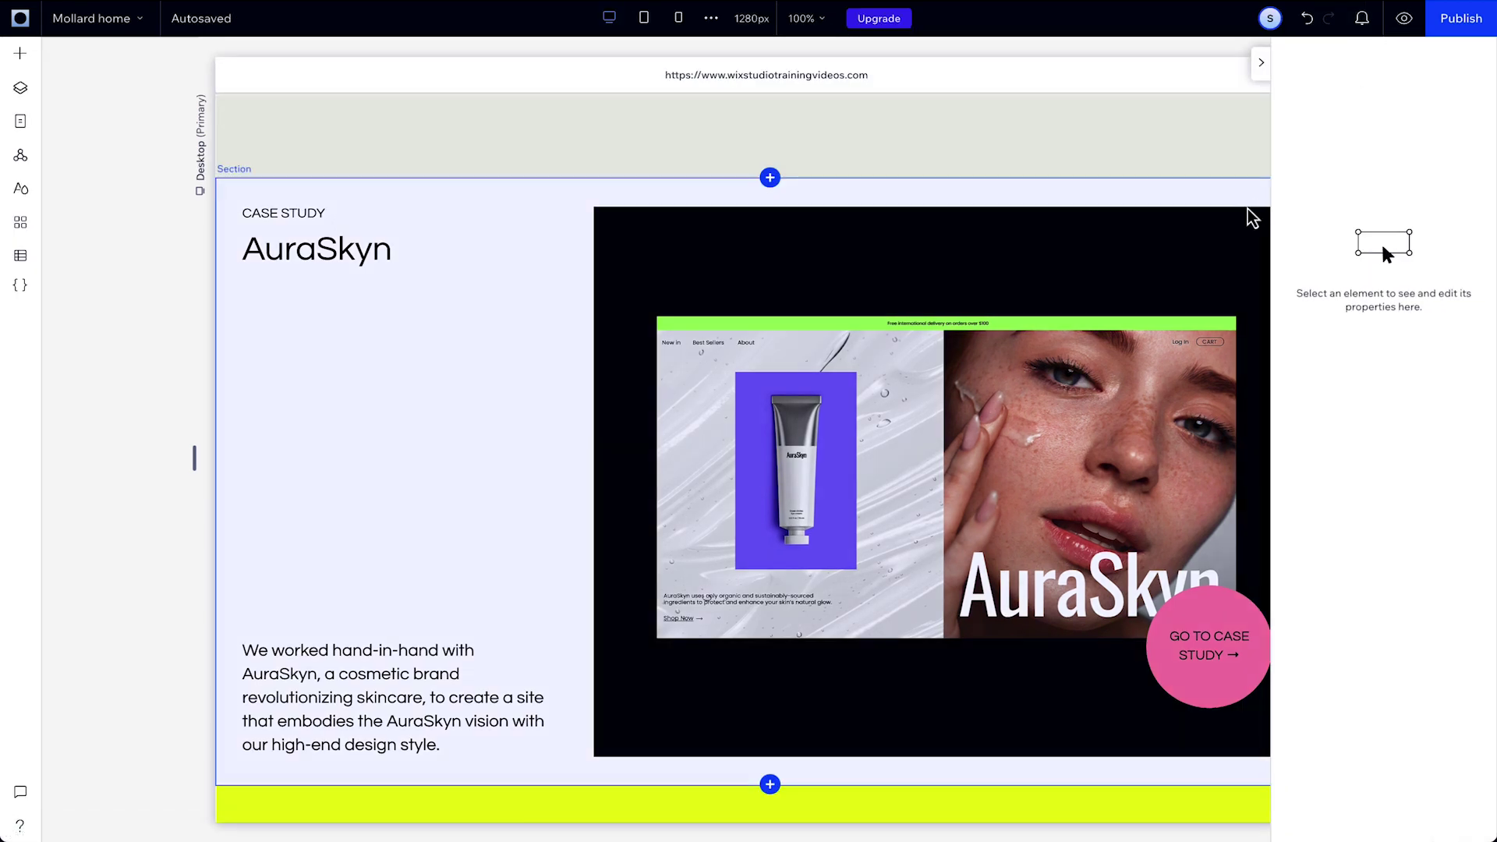
click(1188, 244)
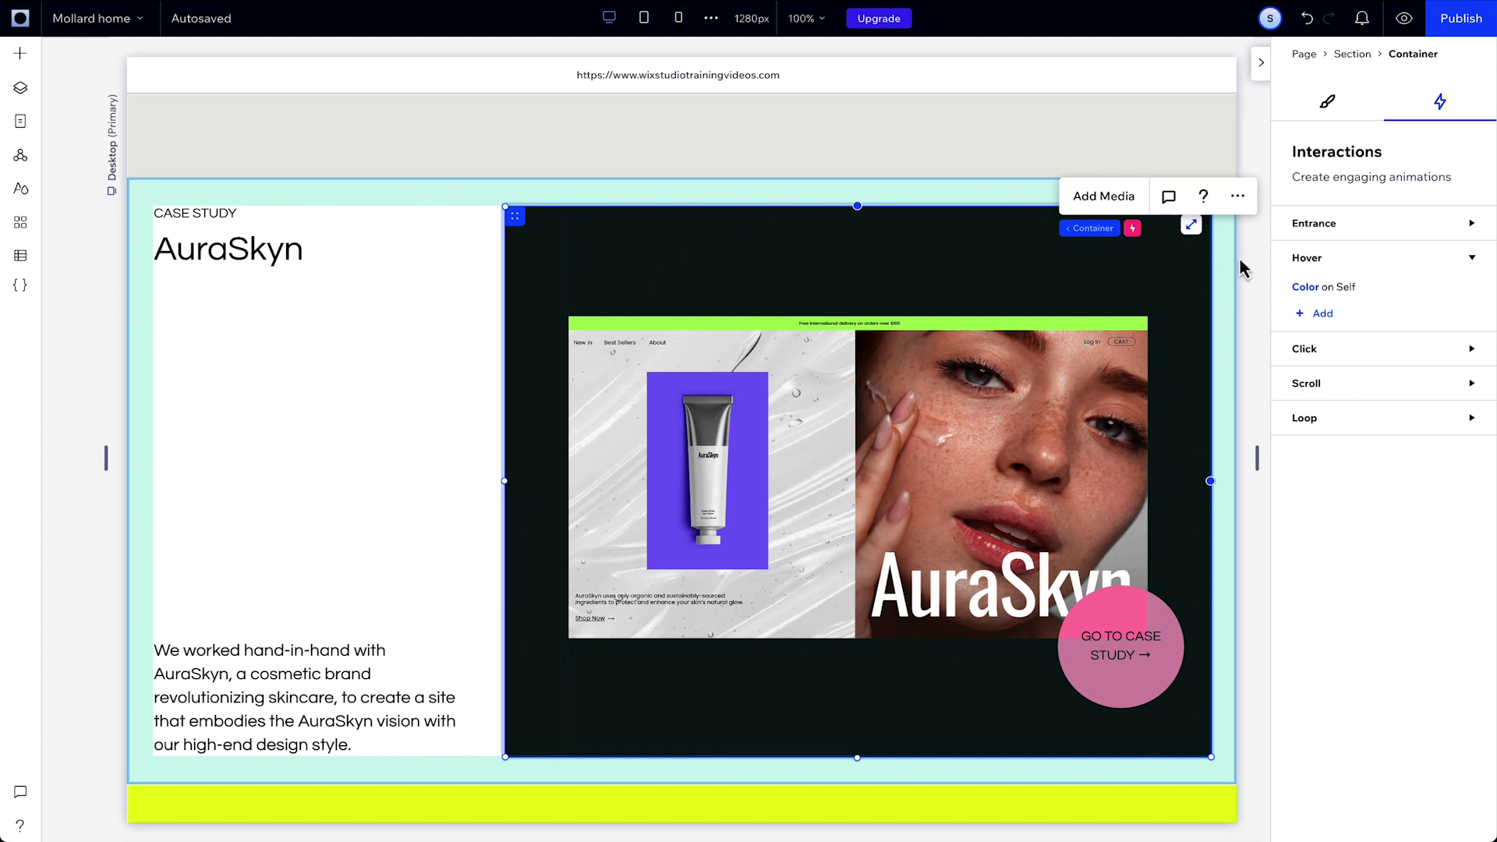
click(1324, 314)
click(1338, 280)
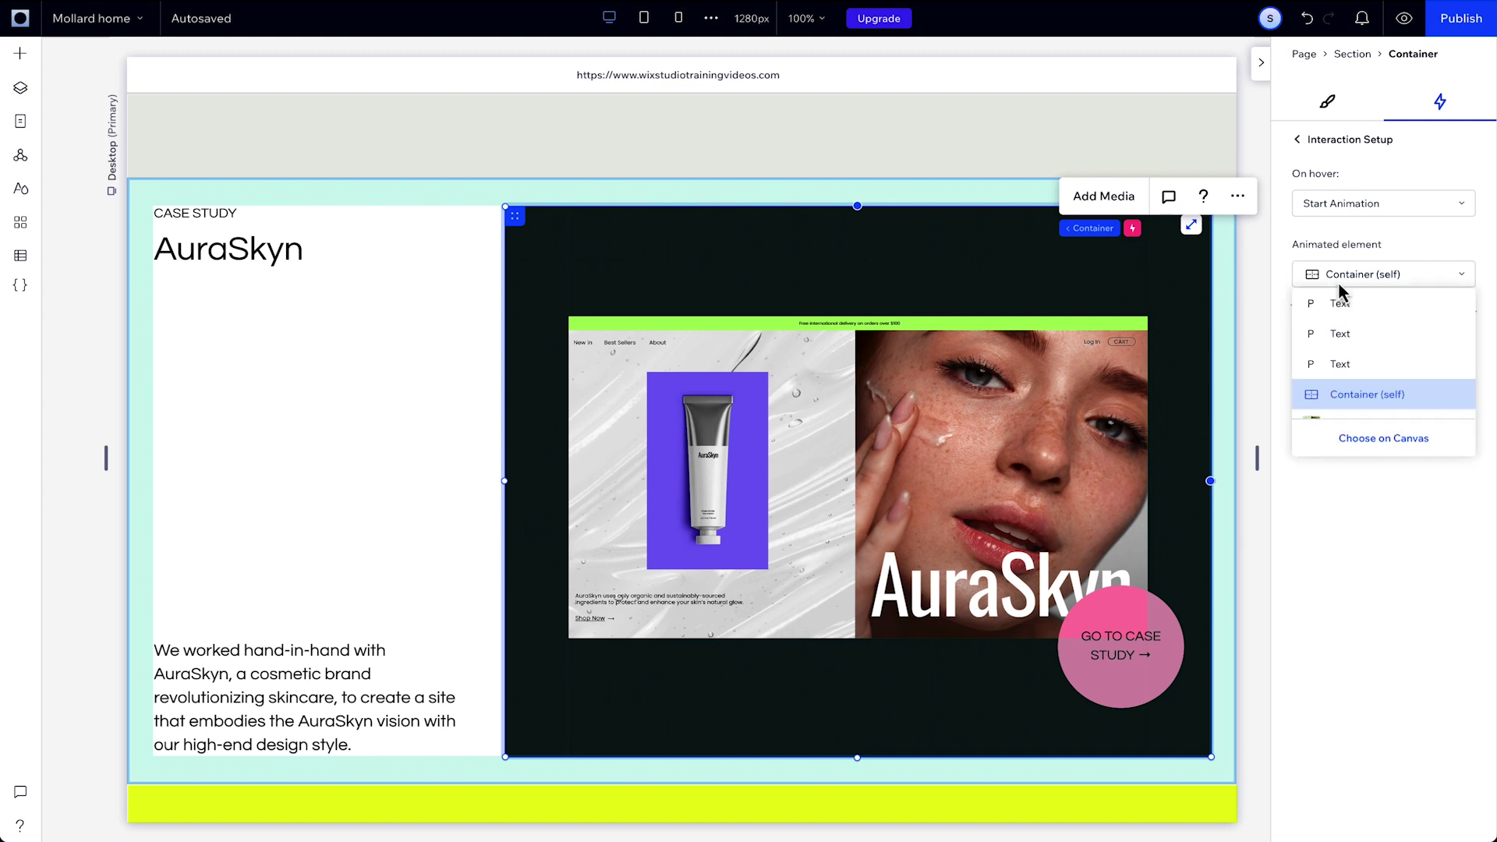
click(1406, 450)
click(1204, 628)
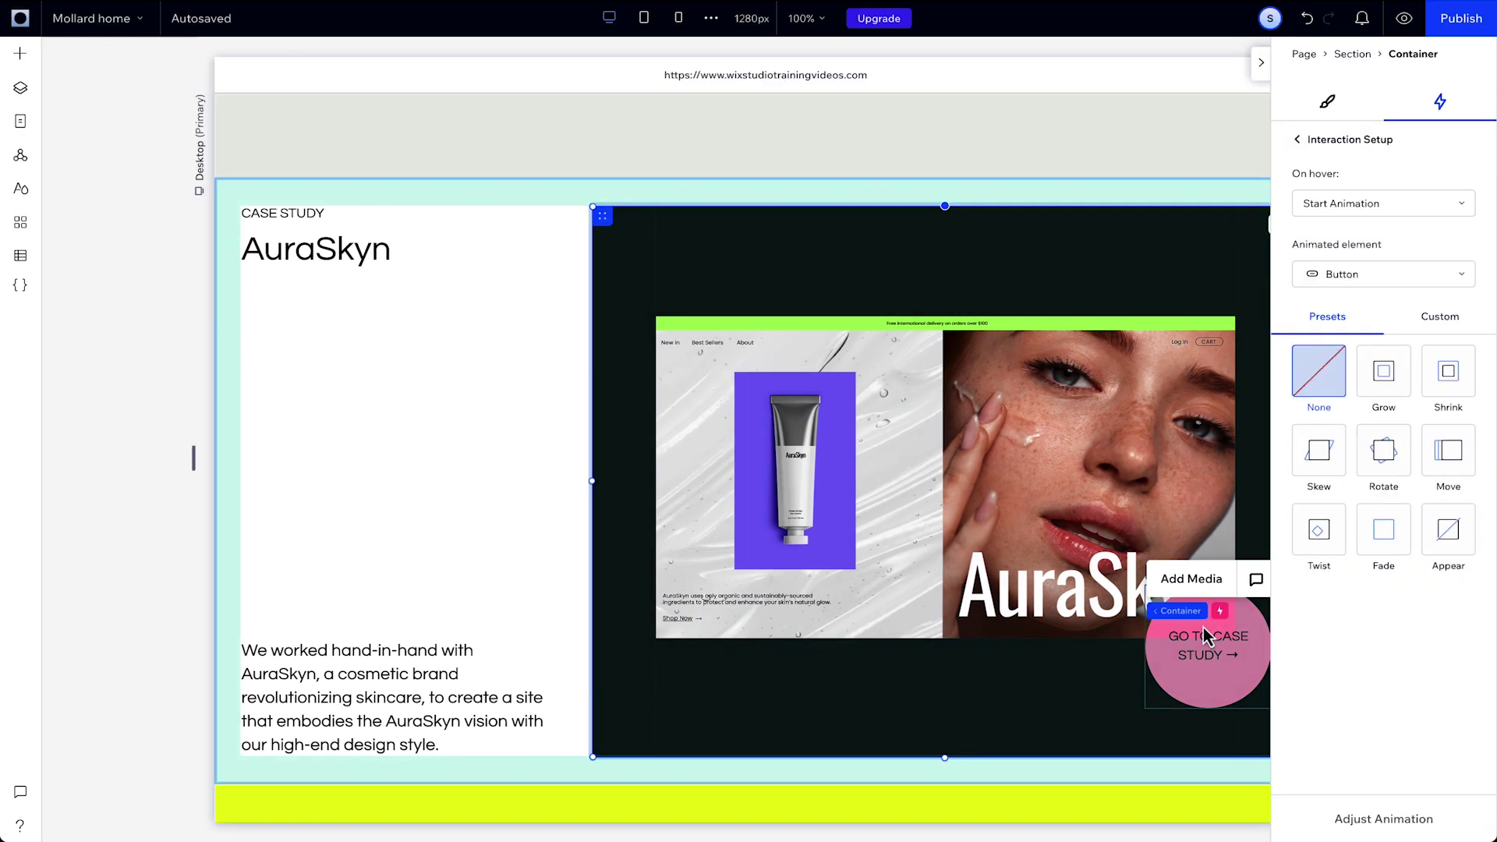
click(1393, 475)
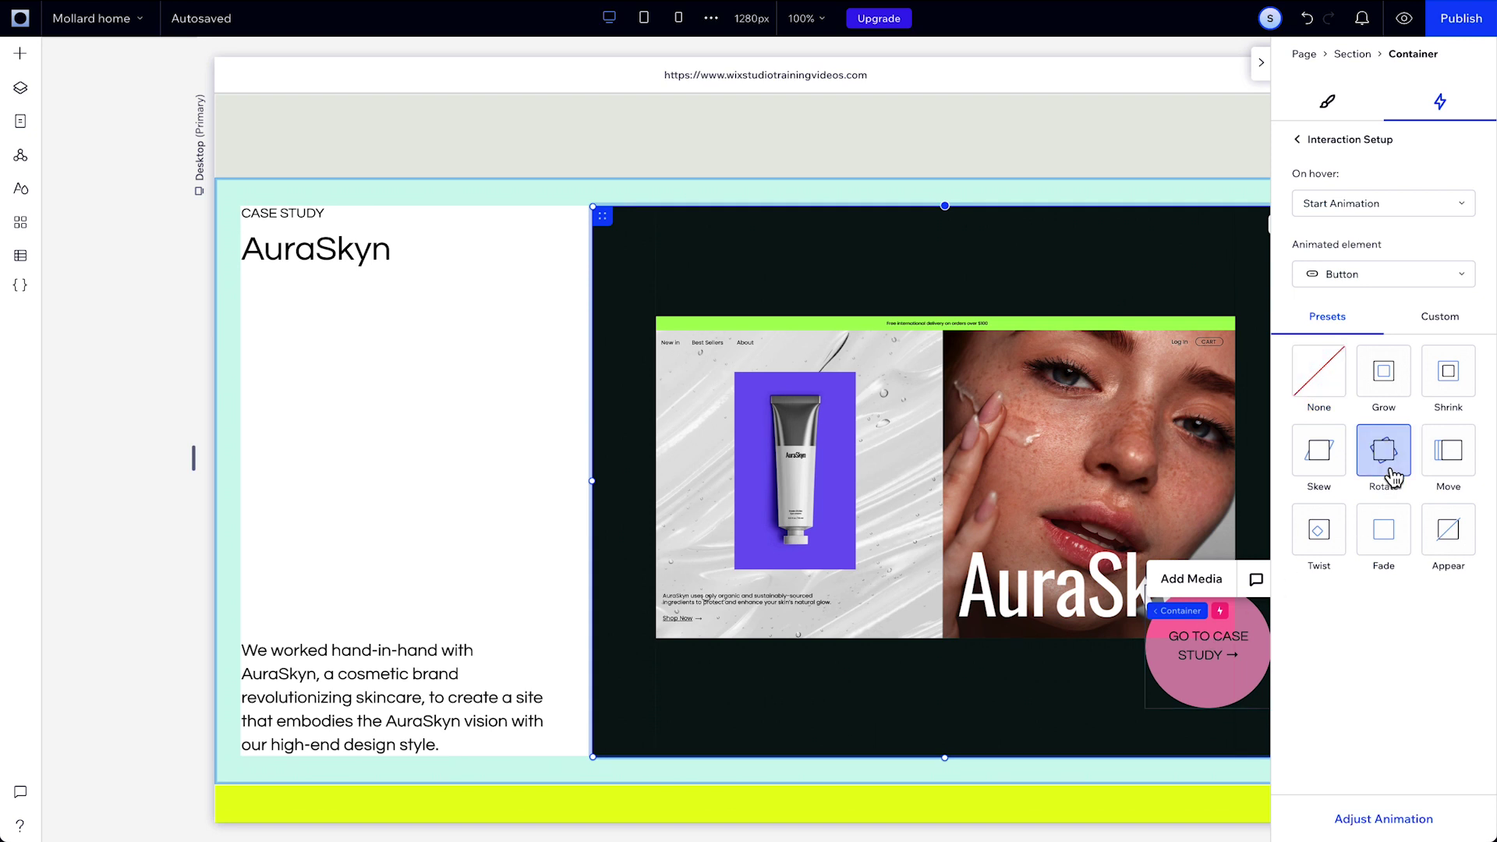
click(1387, 818)
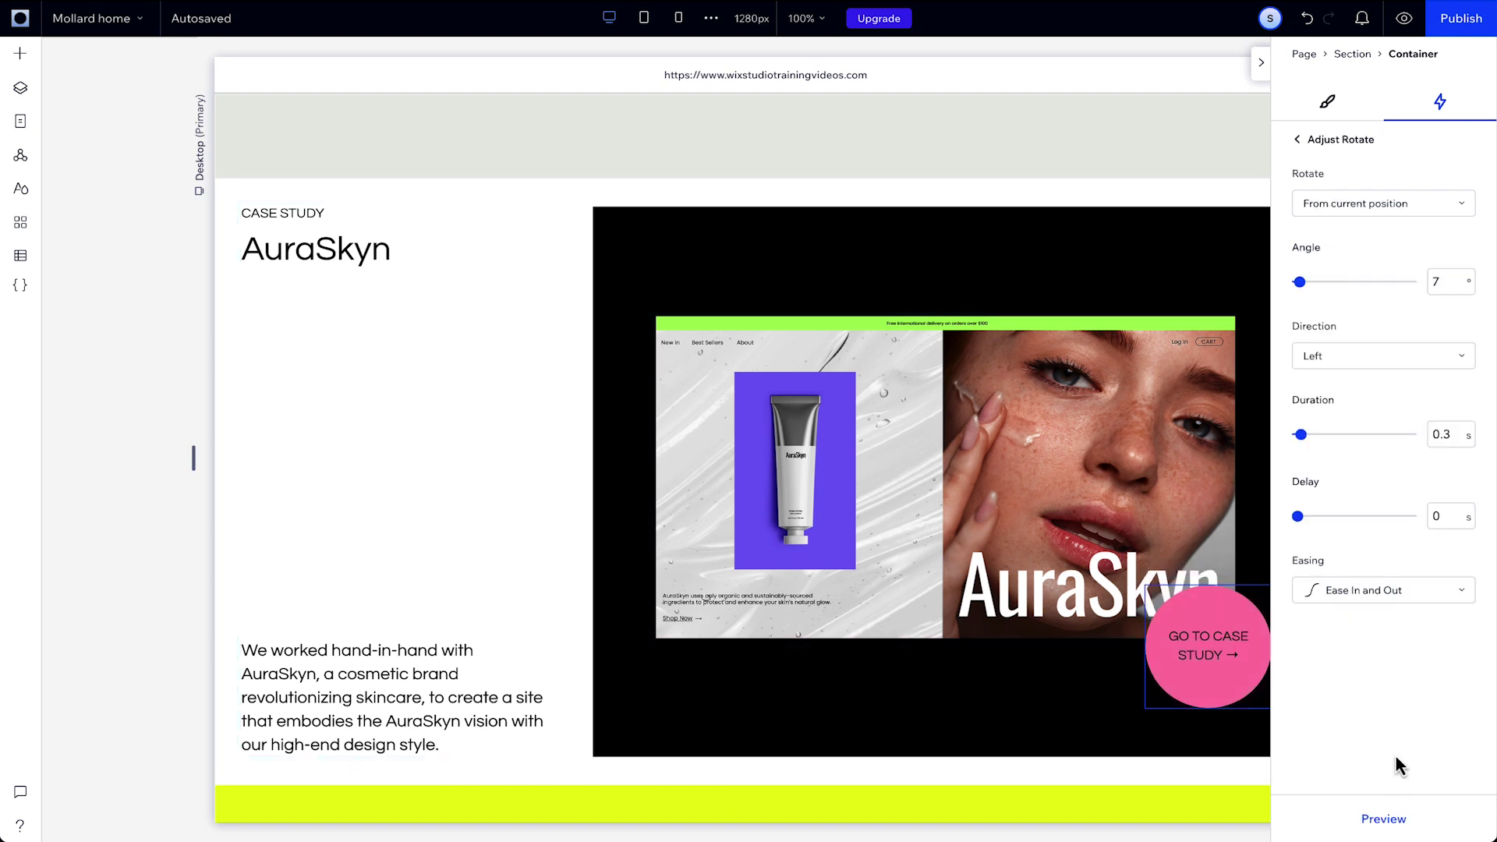
text(360)
click(1327, 143)
click(1326, 144)
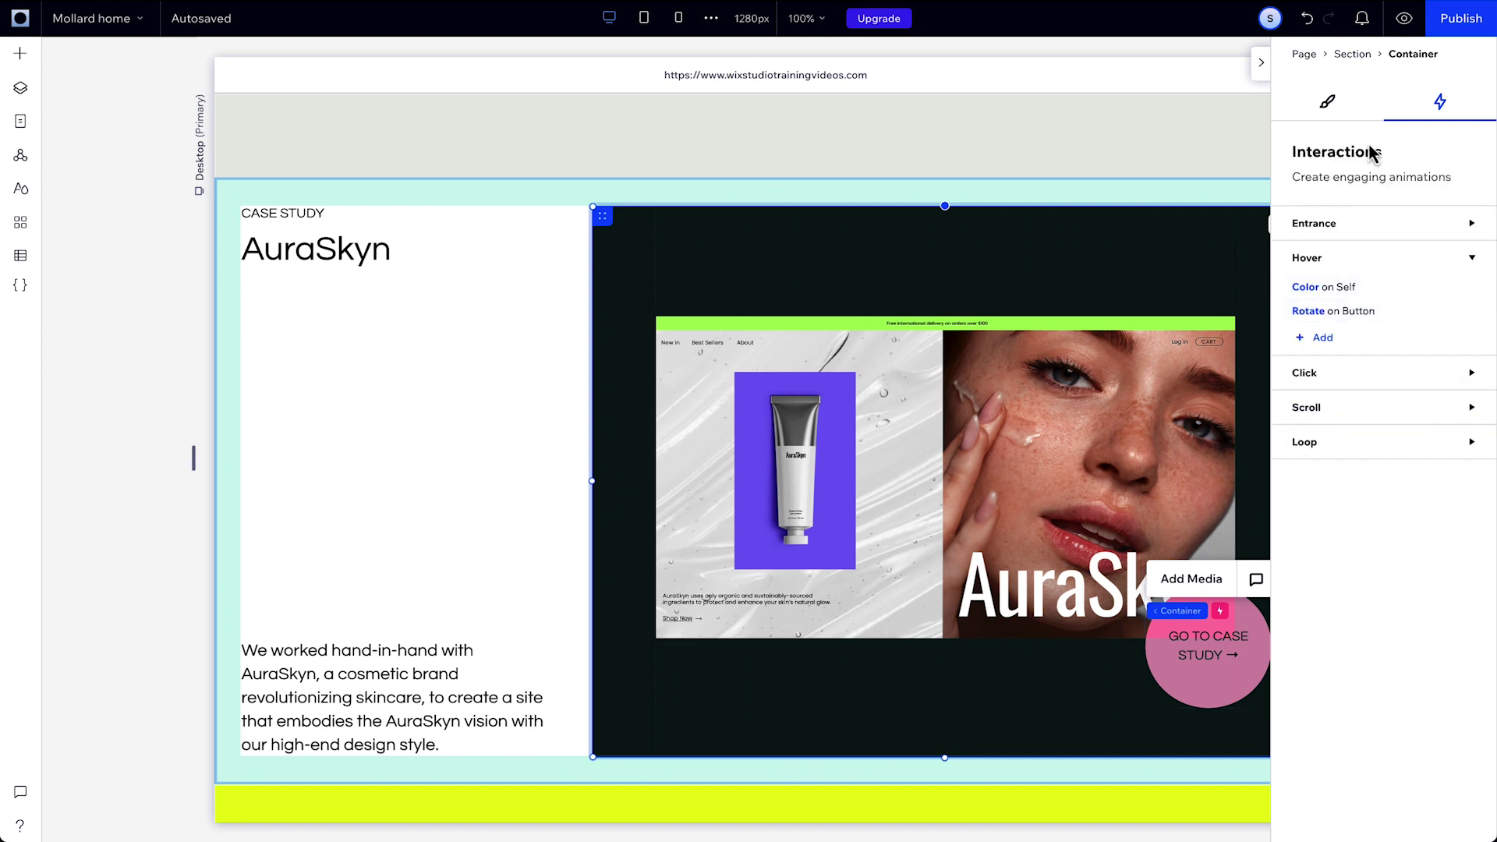
click(1261, 62)
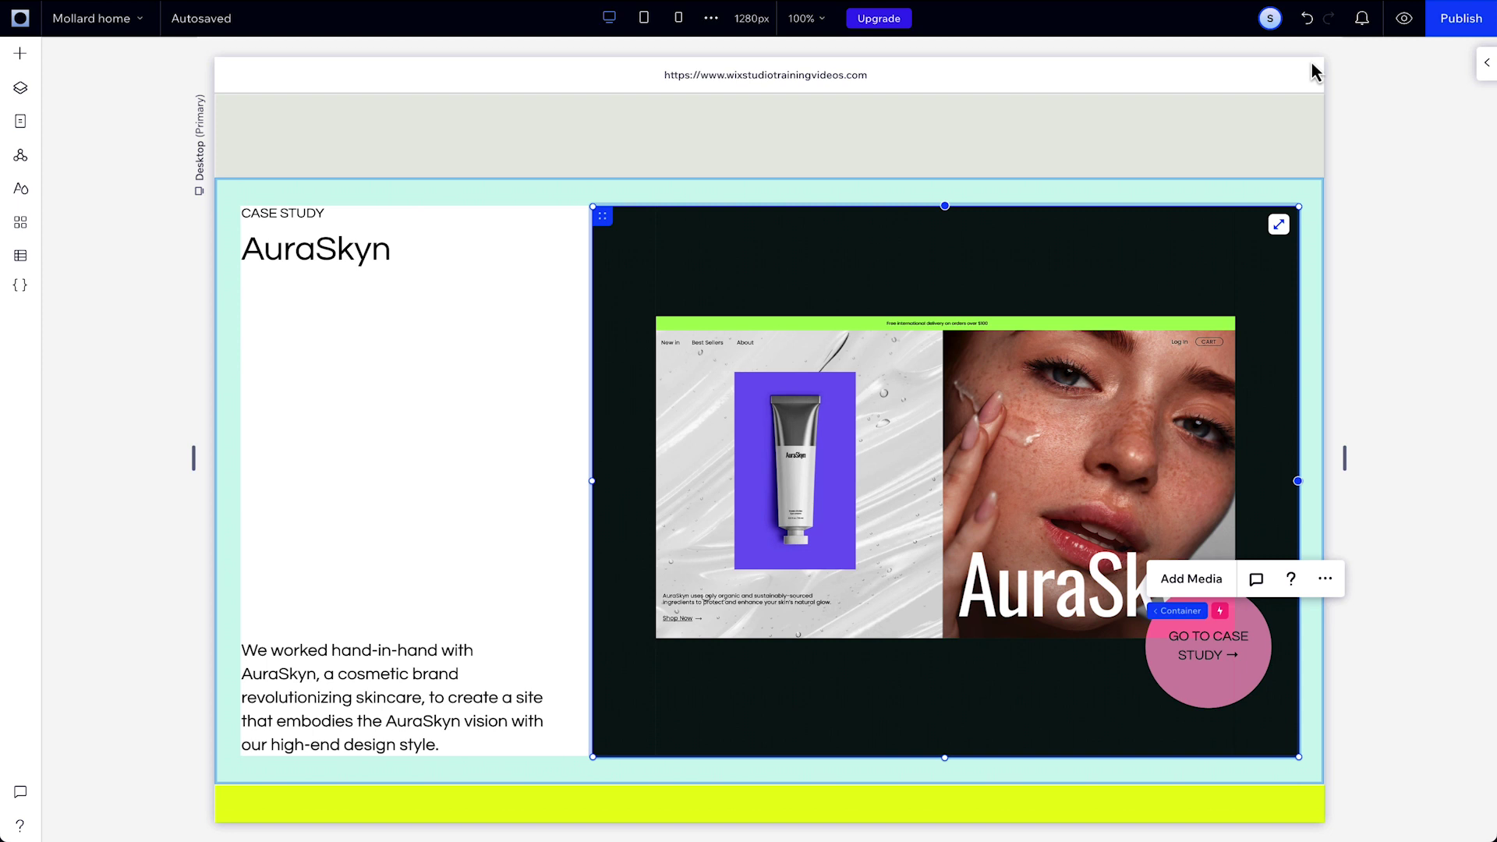
click(1395, 34)
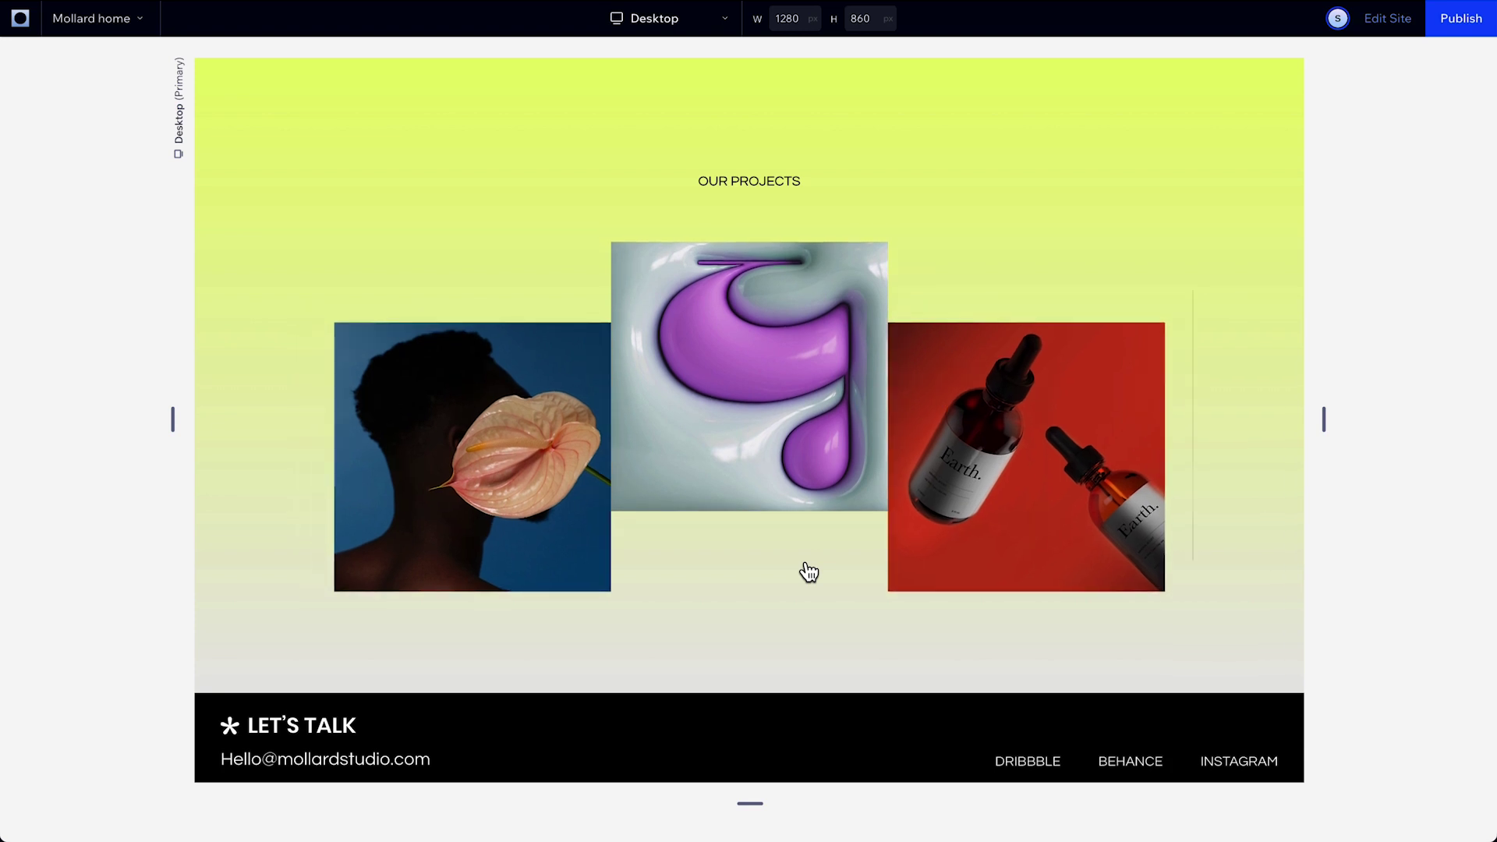
- Add a click animation to the project gallery targeting the left flower image
click(1374, 22)
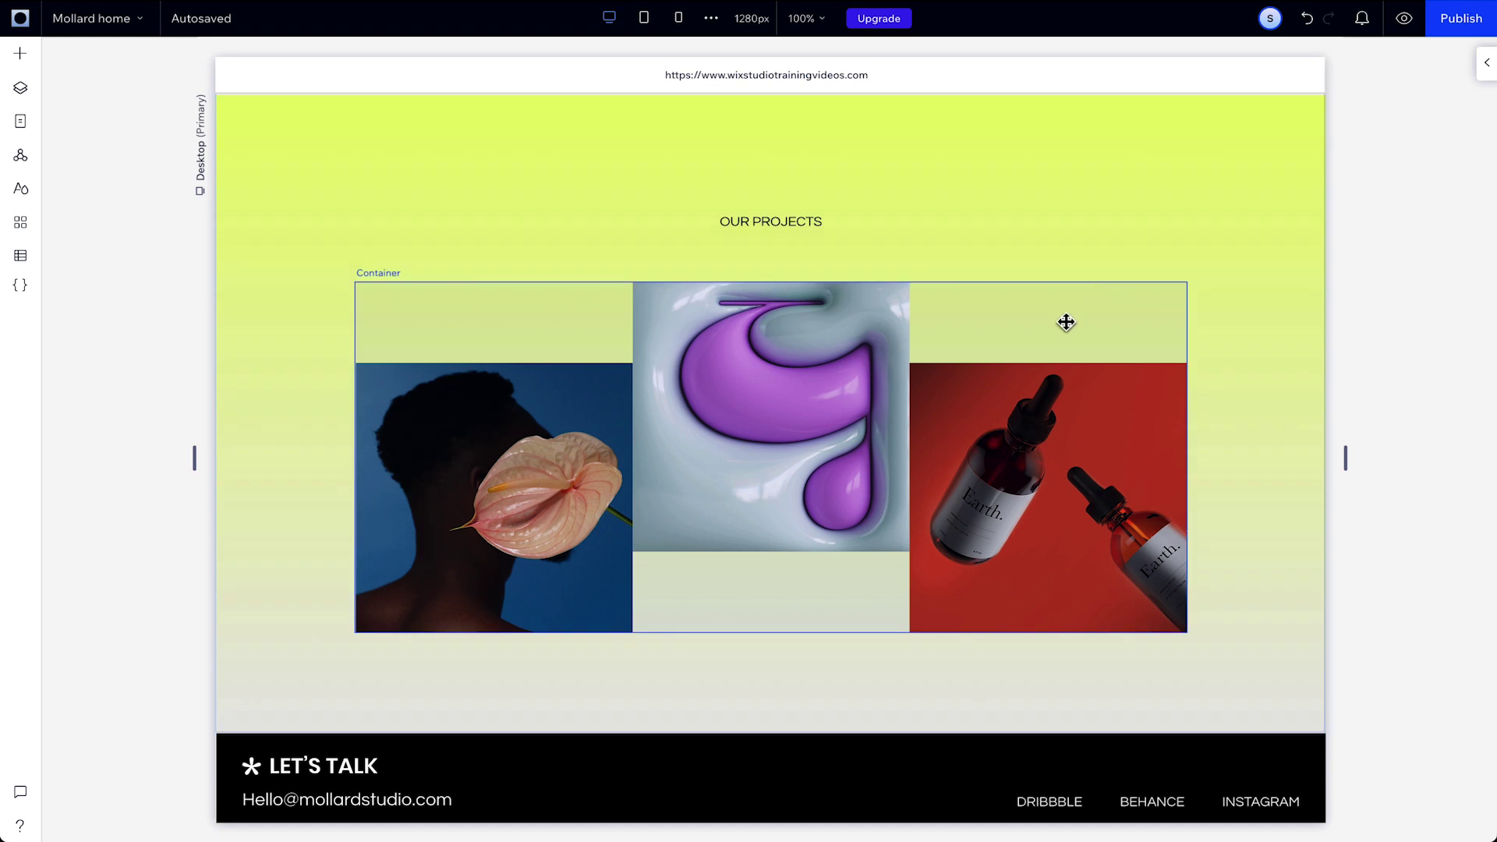
click(1066, 322)
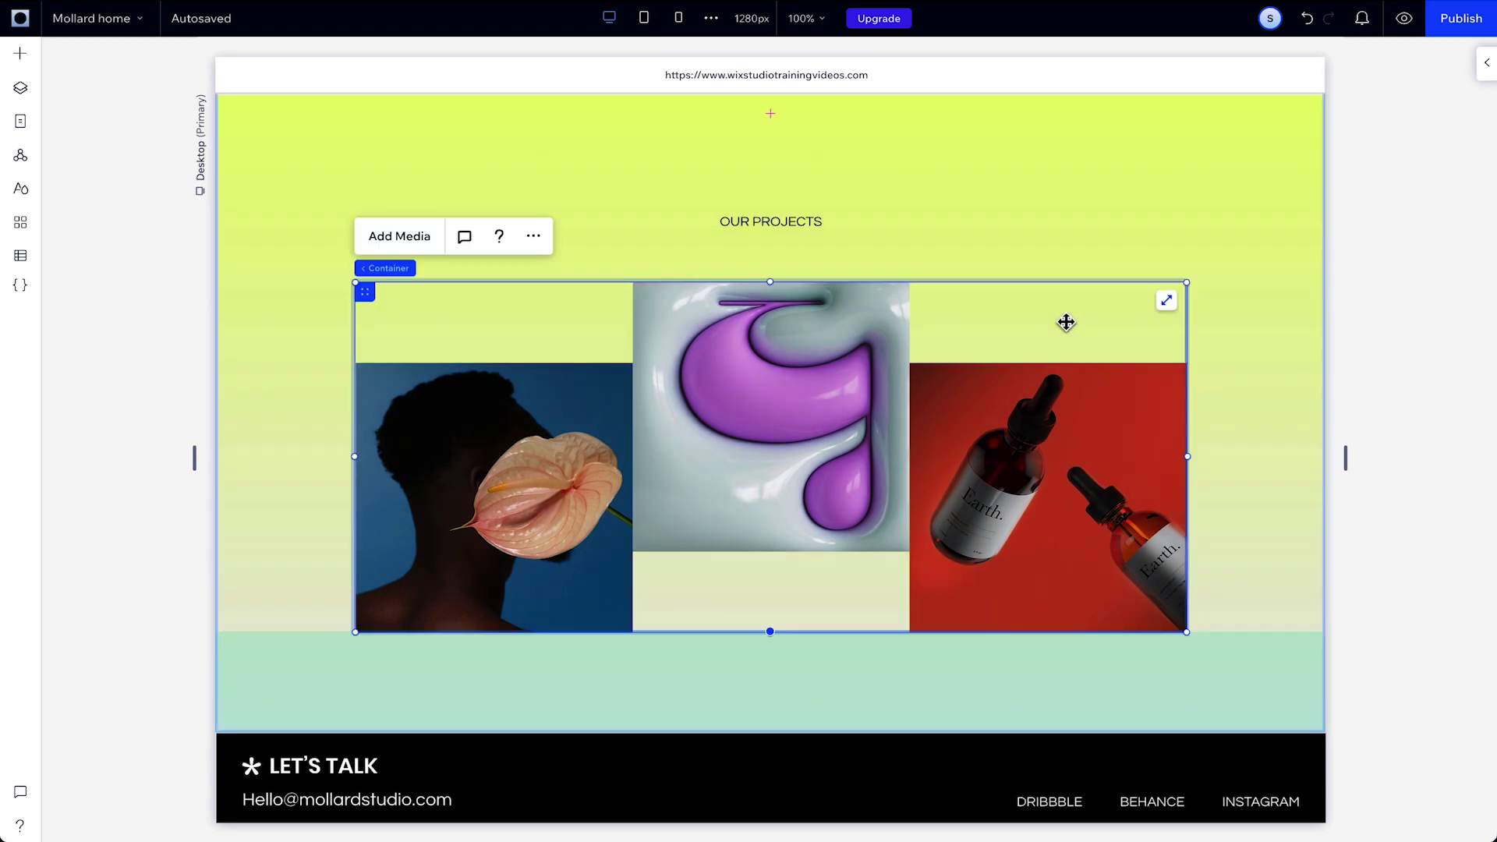
click(1487, 62)
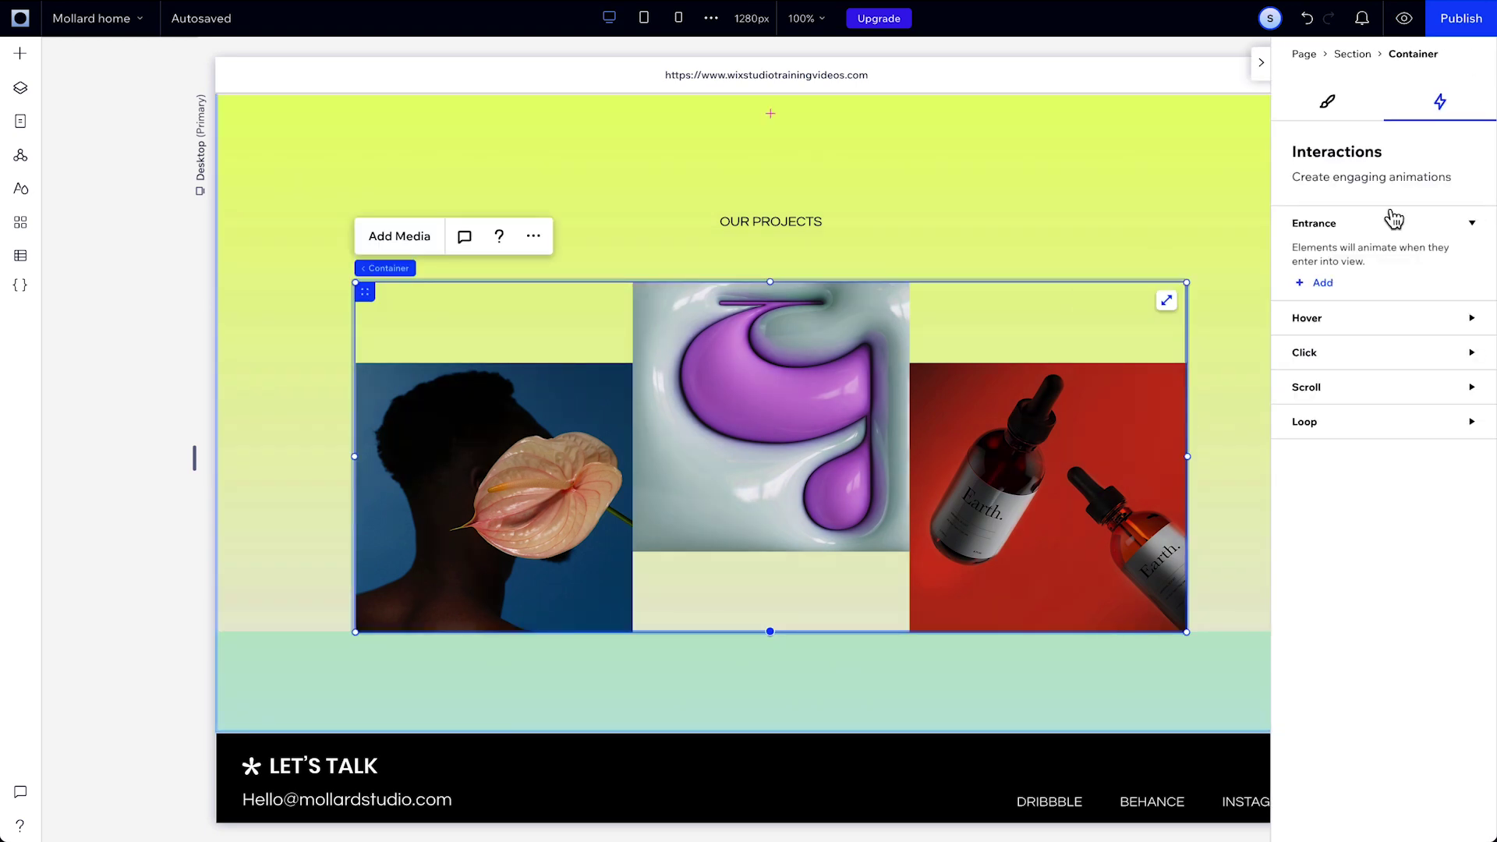
click(1335, 362)
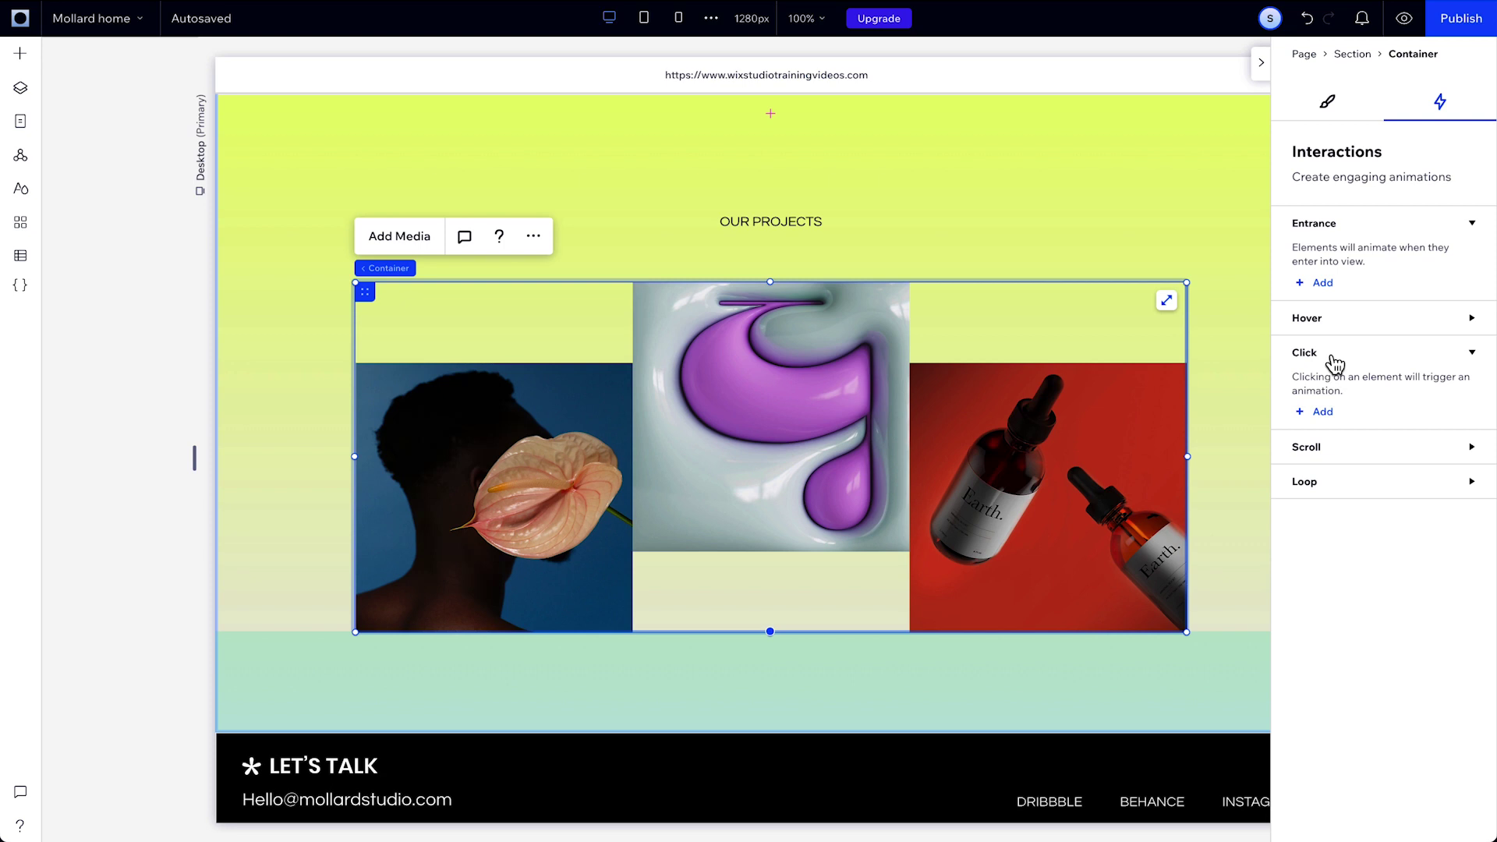
click(1319, 412)
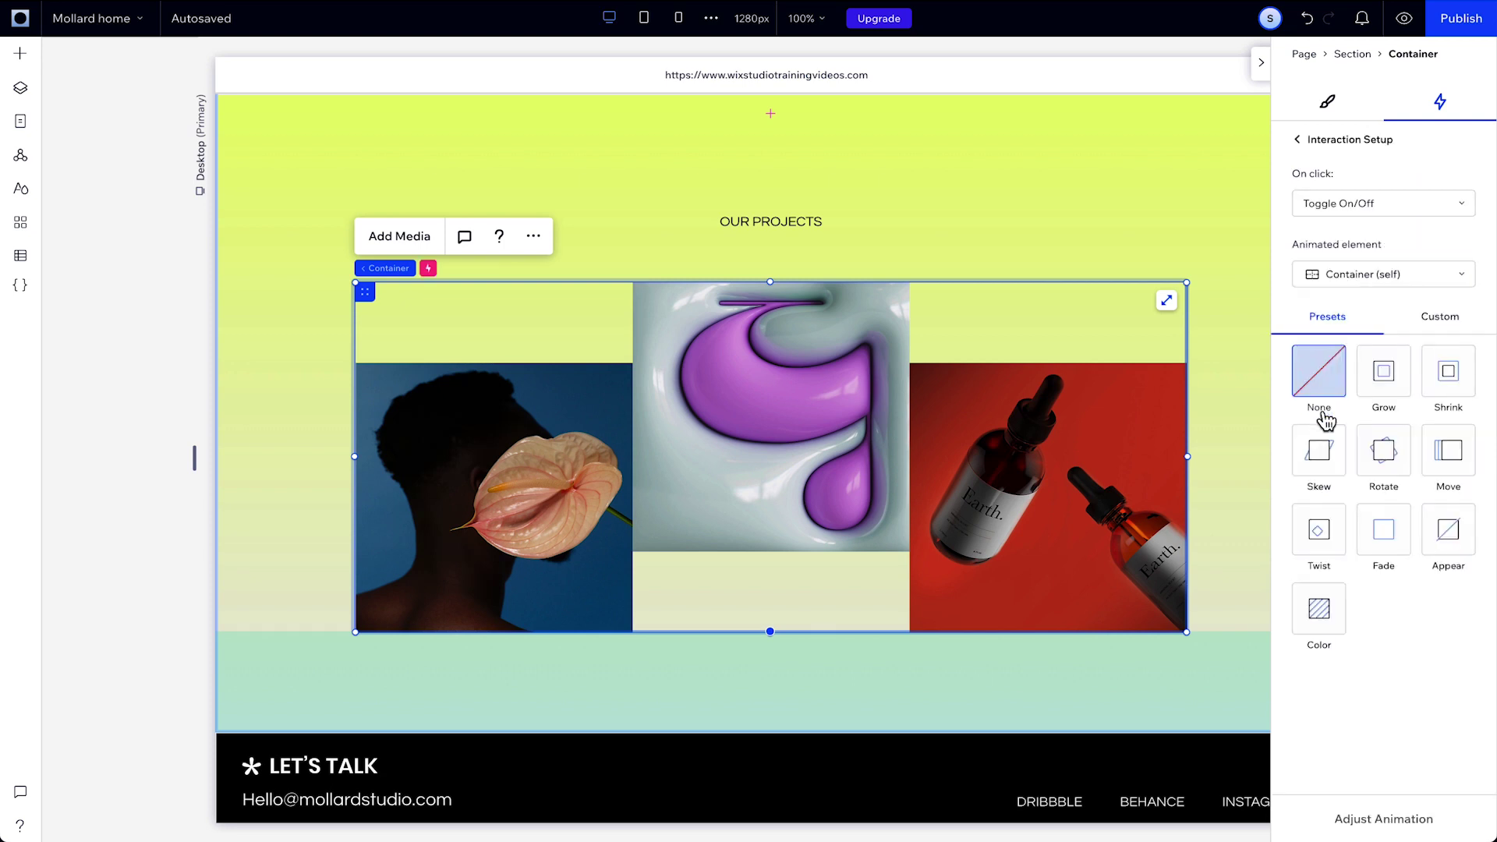
click(1339, 287)
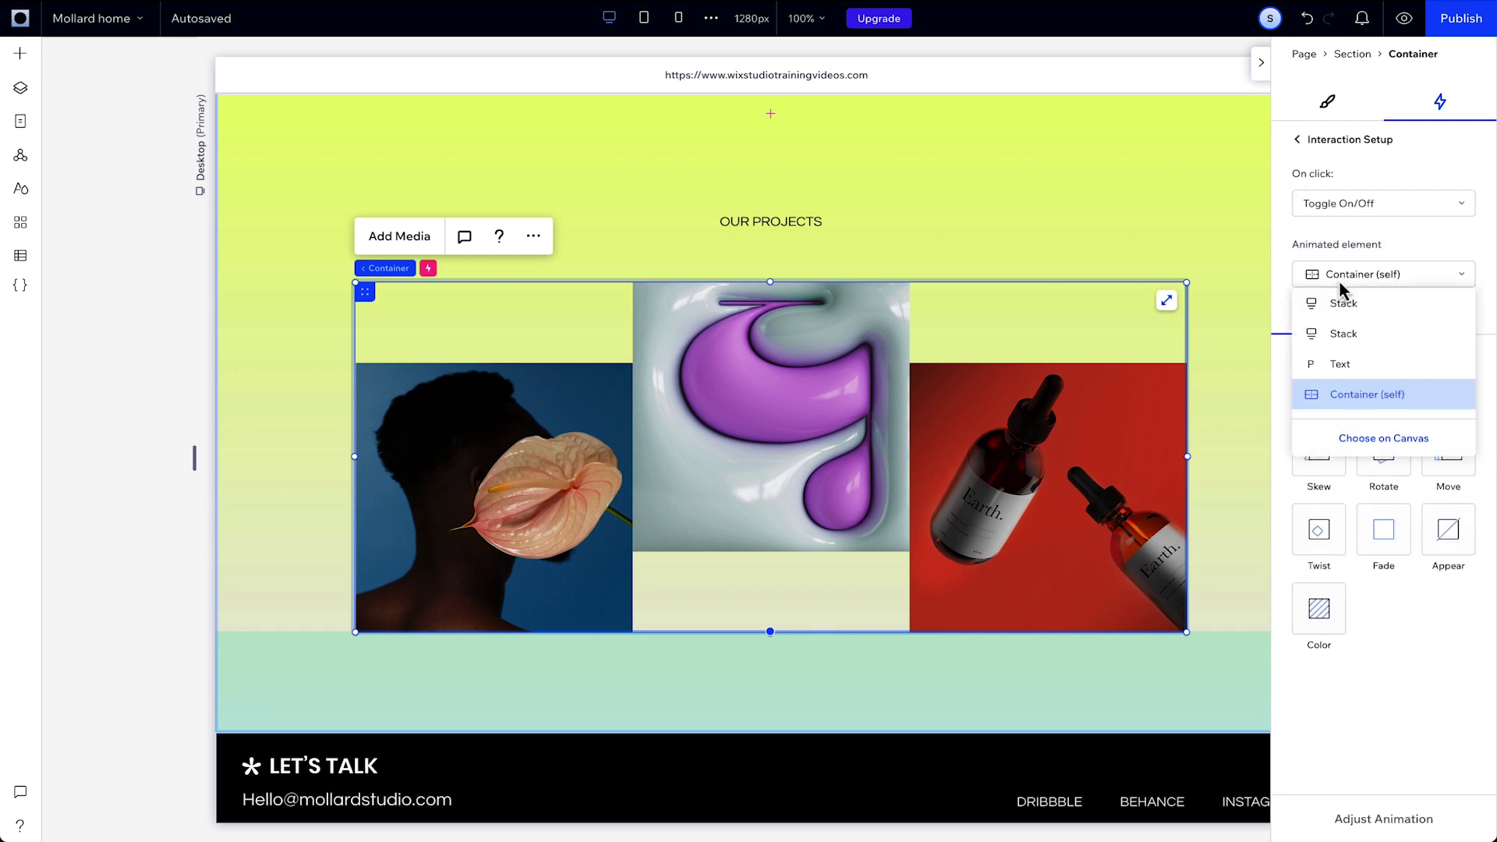
click(1365, 441)
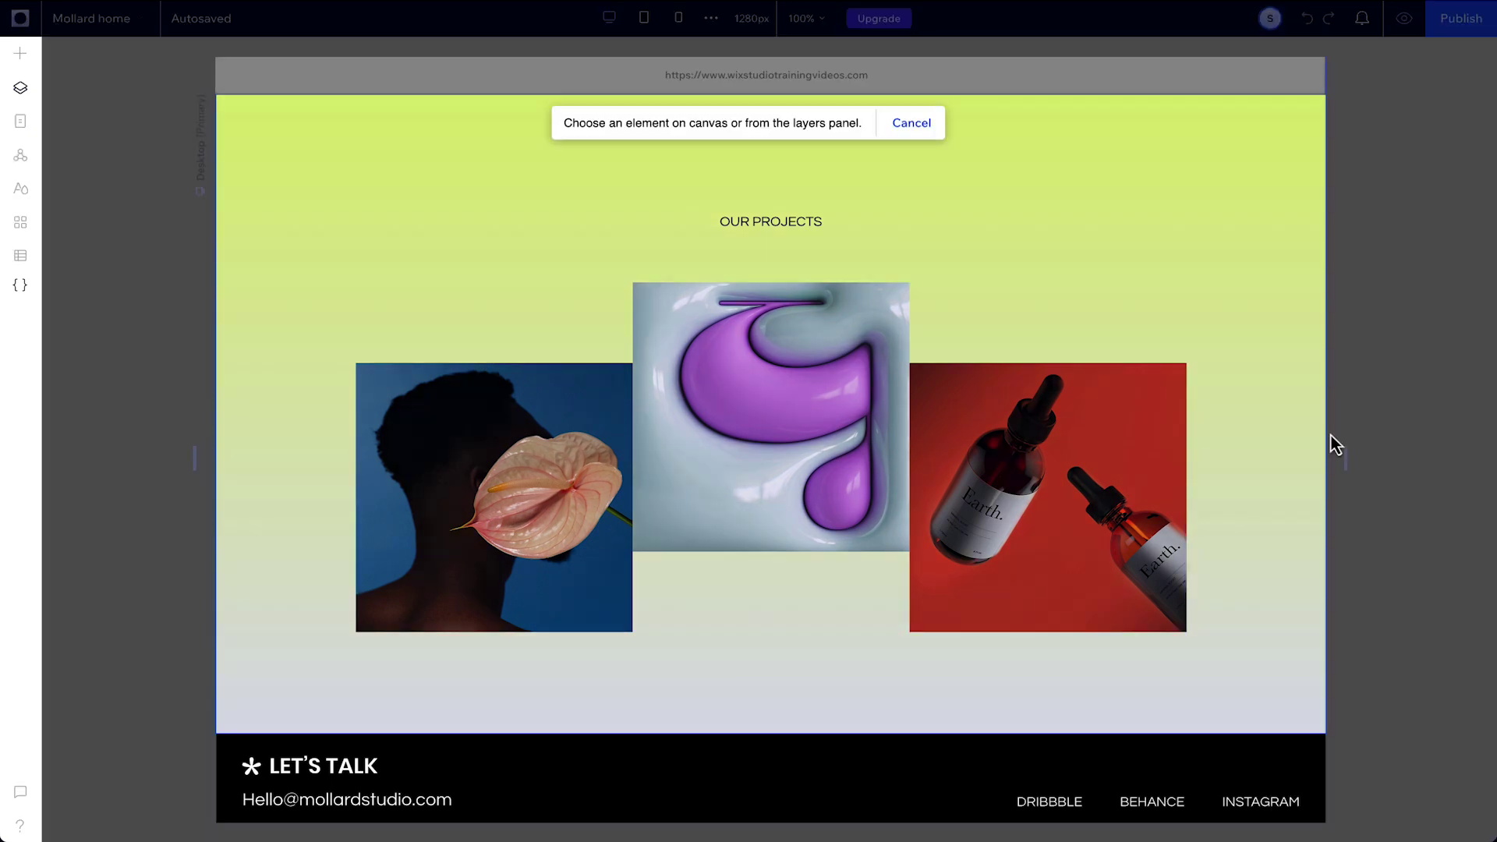
click(535, 466)
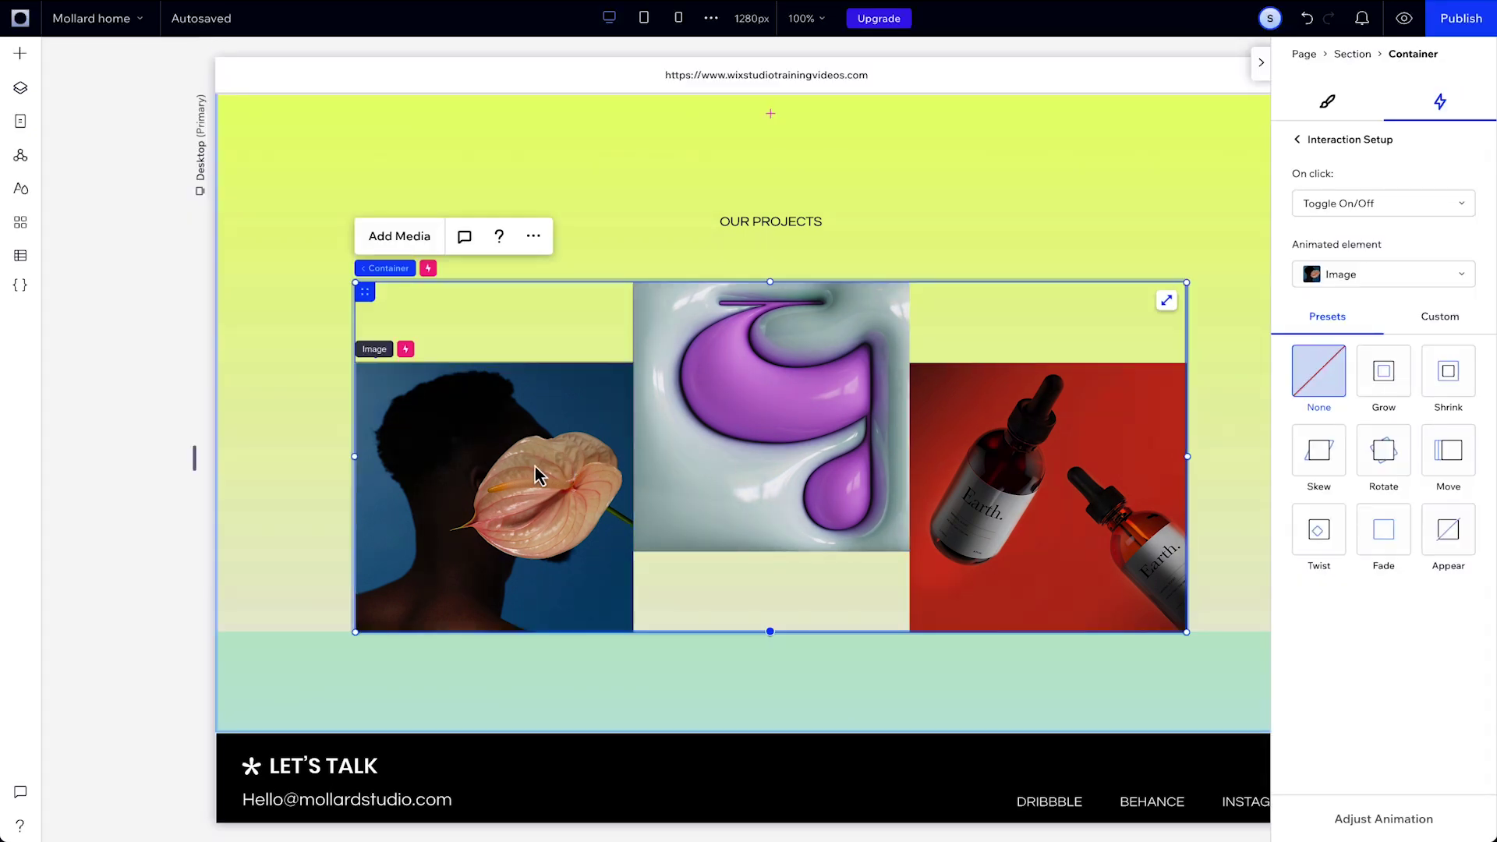
- Make it a Move preset at angle 300, distance 50 px, duration 0.5 s
click(1432, 469)
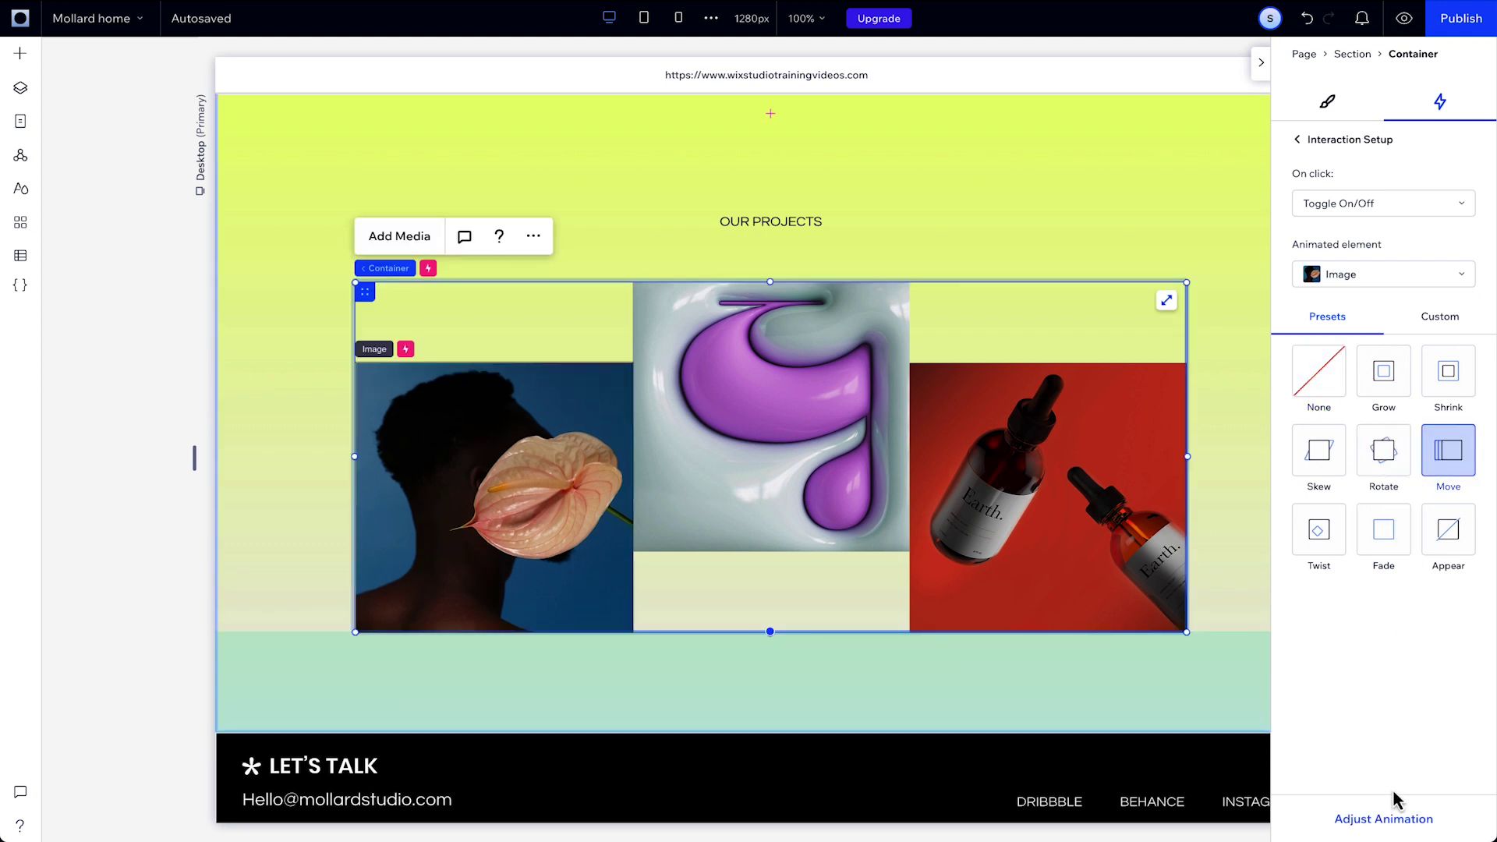
click(1390, 833)
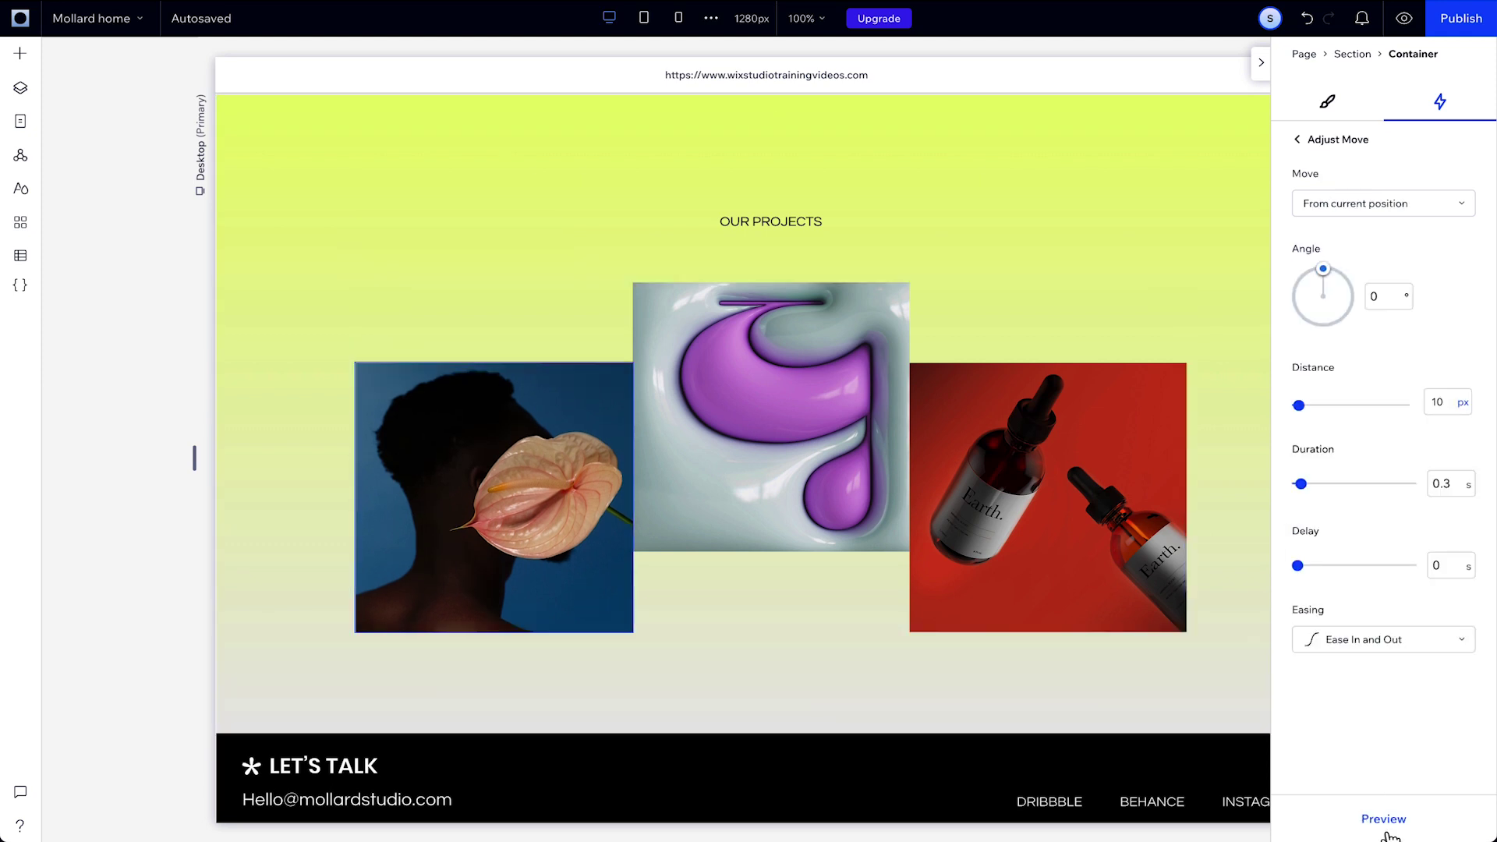
click(1386, 298)
text(300)
click(1443, 405)
text(50)
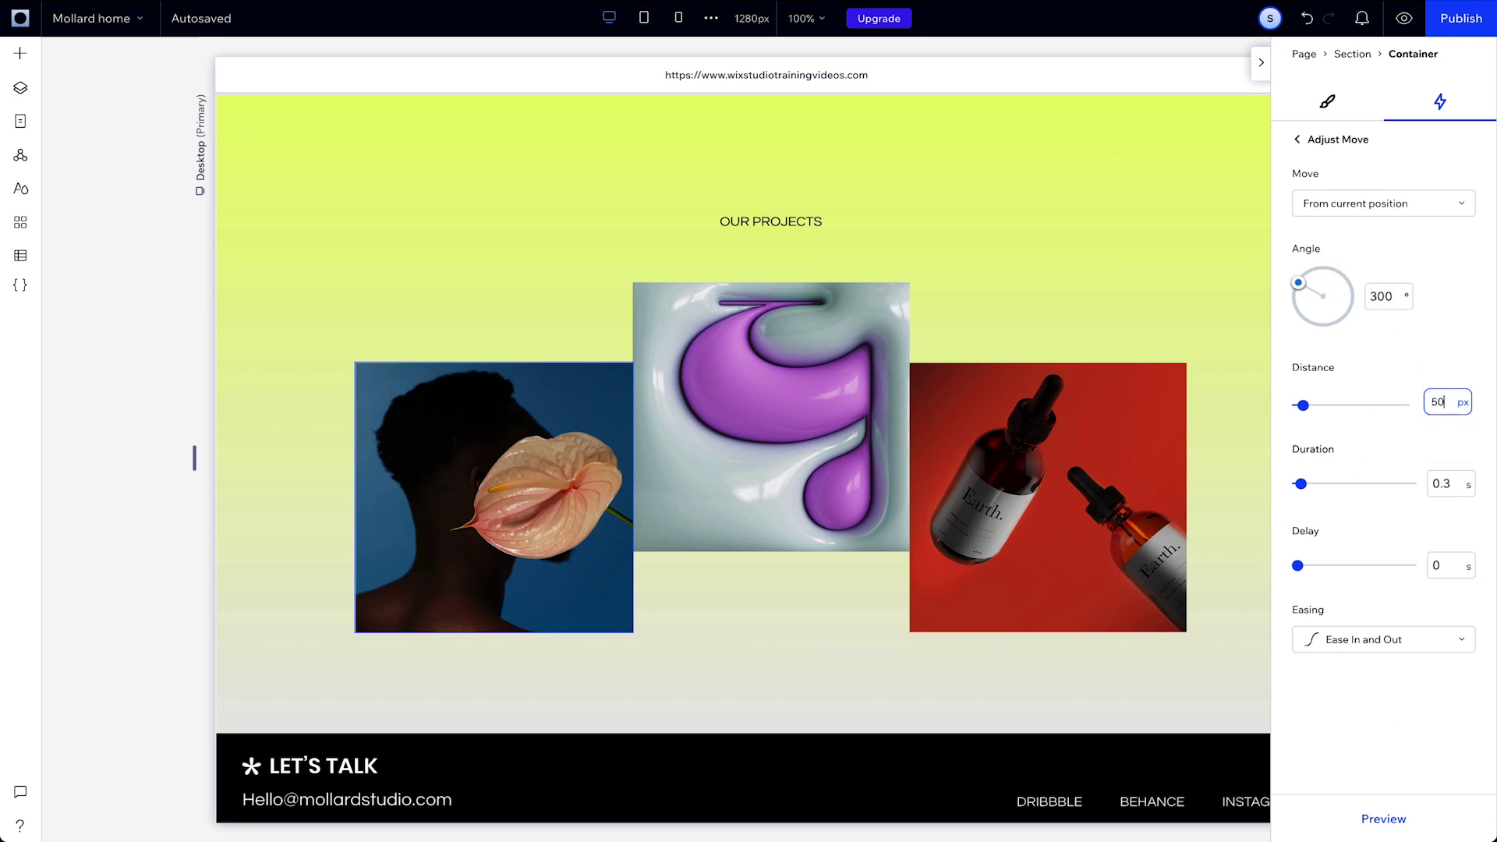
click(1452, 489)
key(BackSpace)
text(5)
click(1345, 150)
click(1347, 152)
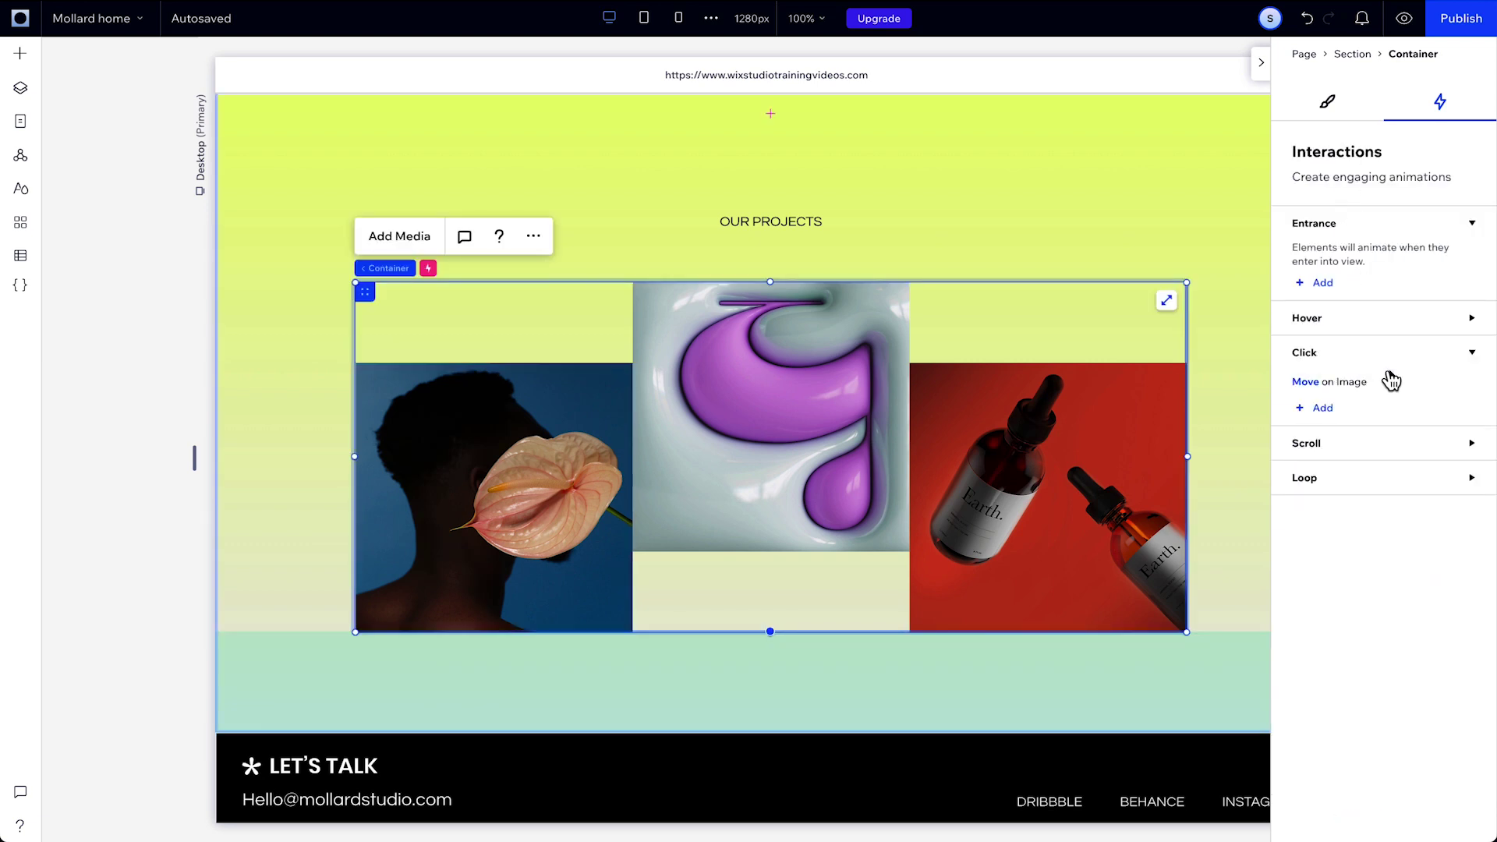
- Add a click Move animation on the purple middle image with 0.6 s duration
click(1323, 408)
click(1384, 274)
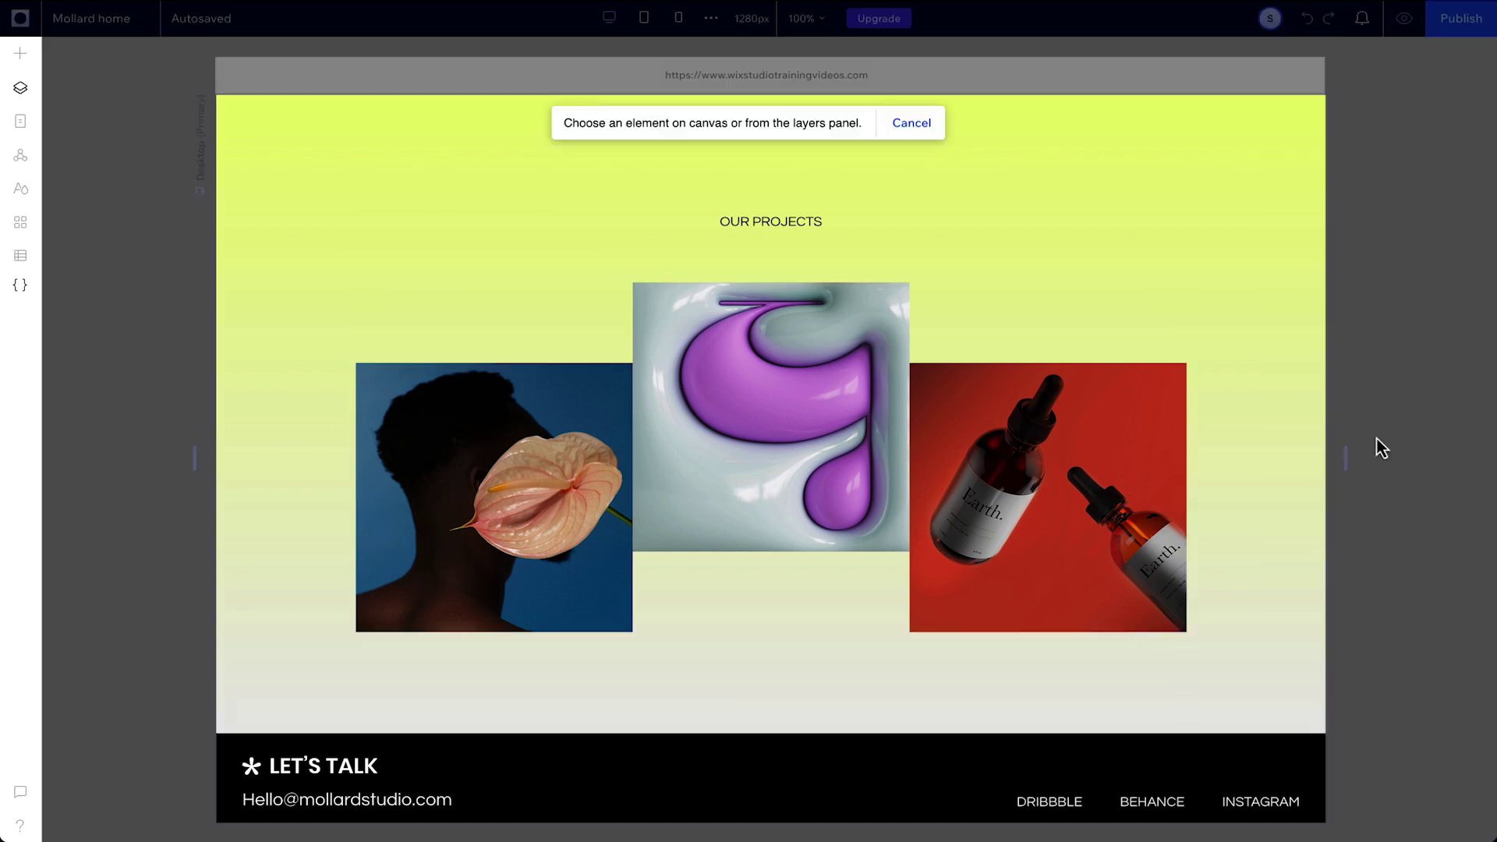
click(858, 413)
click(1380, 818)
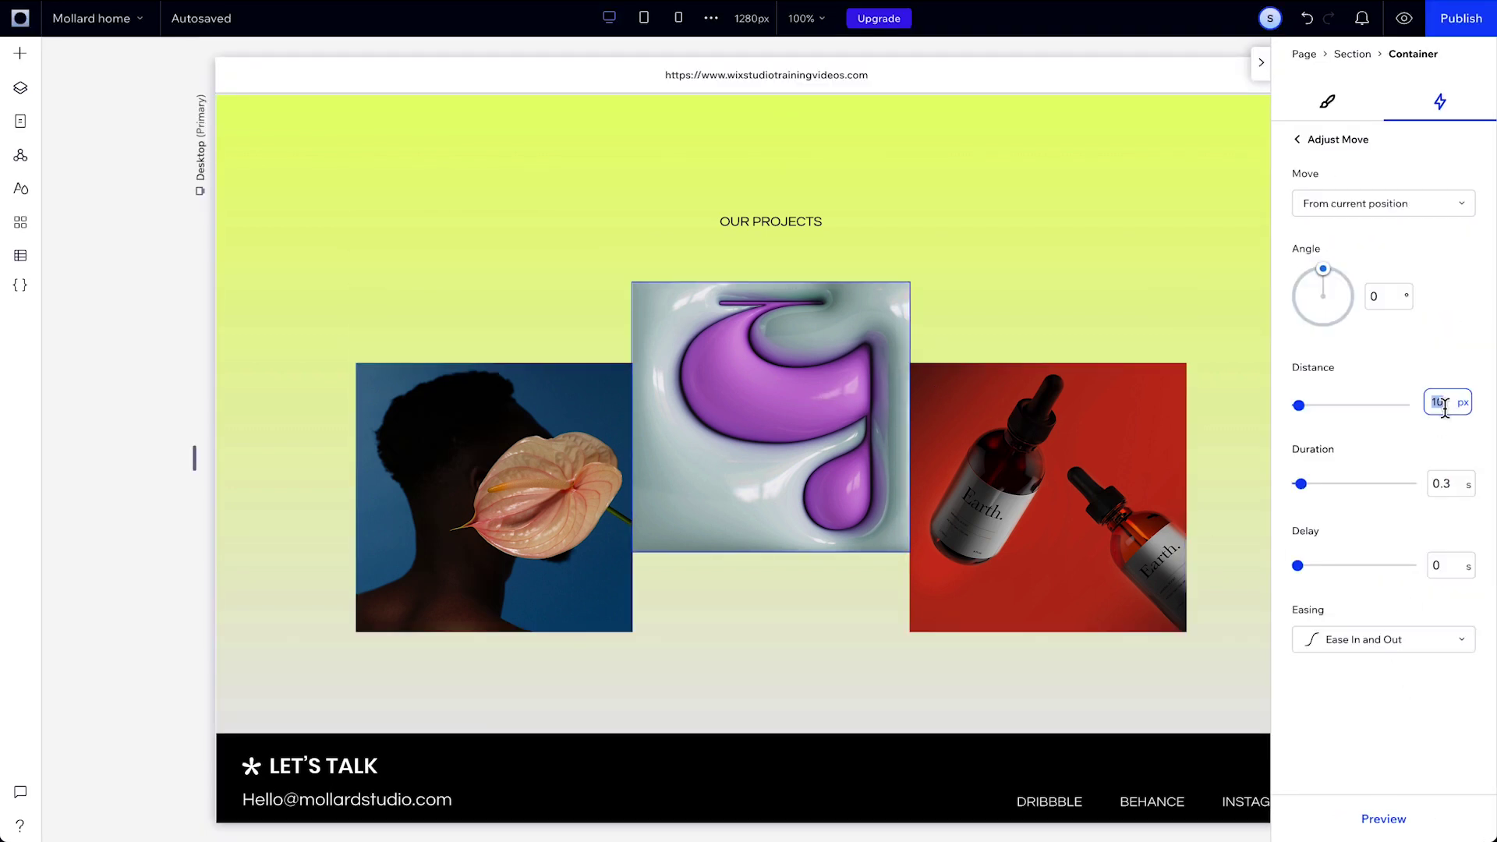
click(1448, 482)
text(0.6)
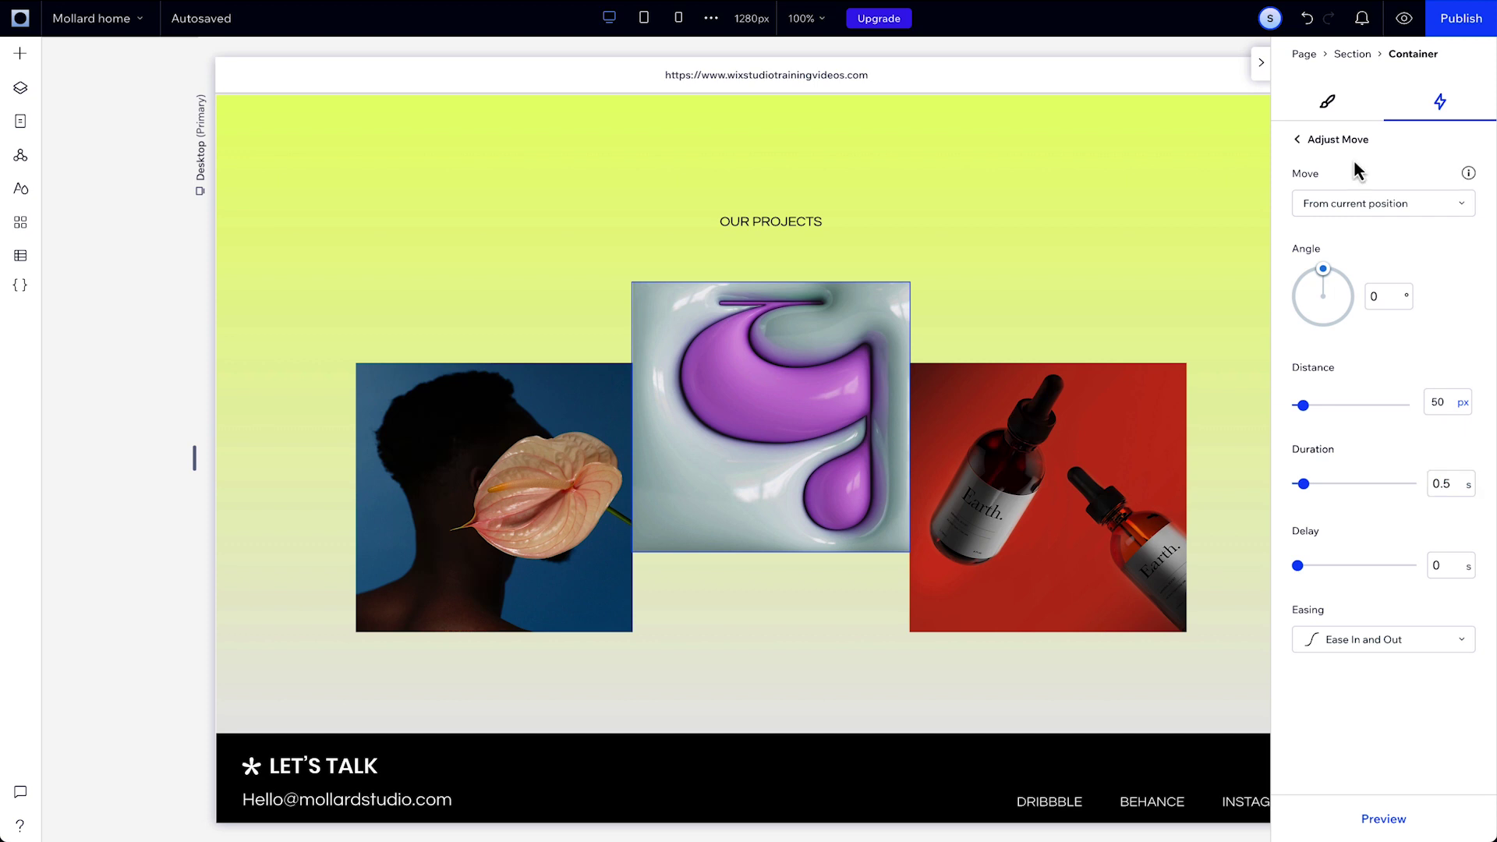
click(1335, 141)
- Add a click Move on the red bottle image with angle 40 and distance 50
click(1321, 374)
click(1385, 274)
click(1386, 434)
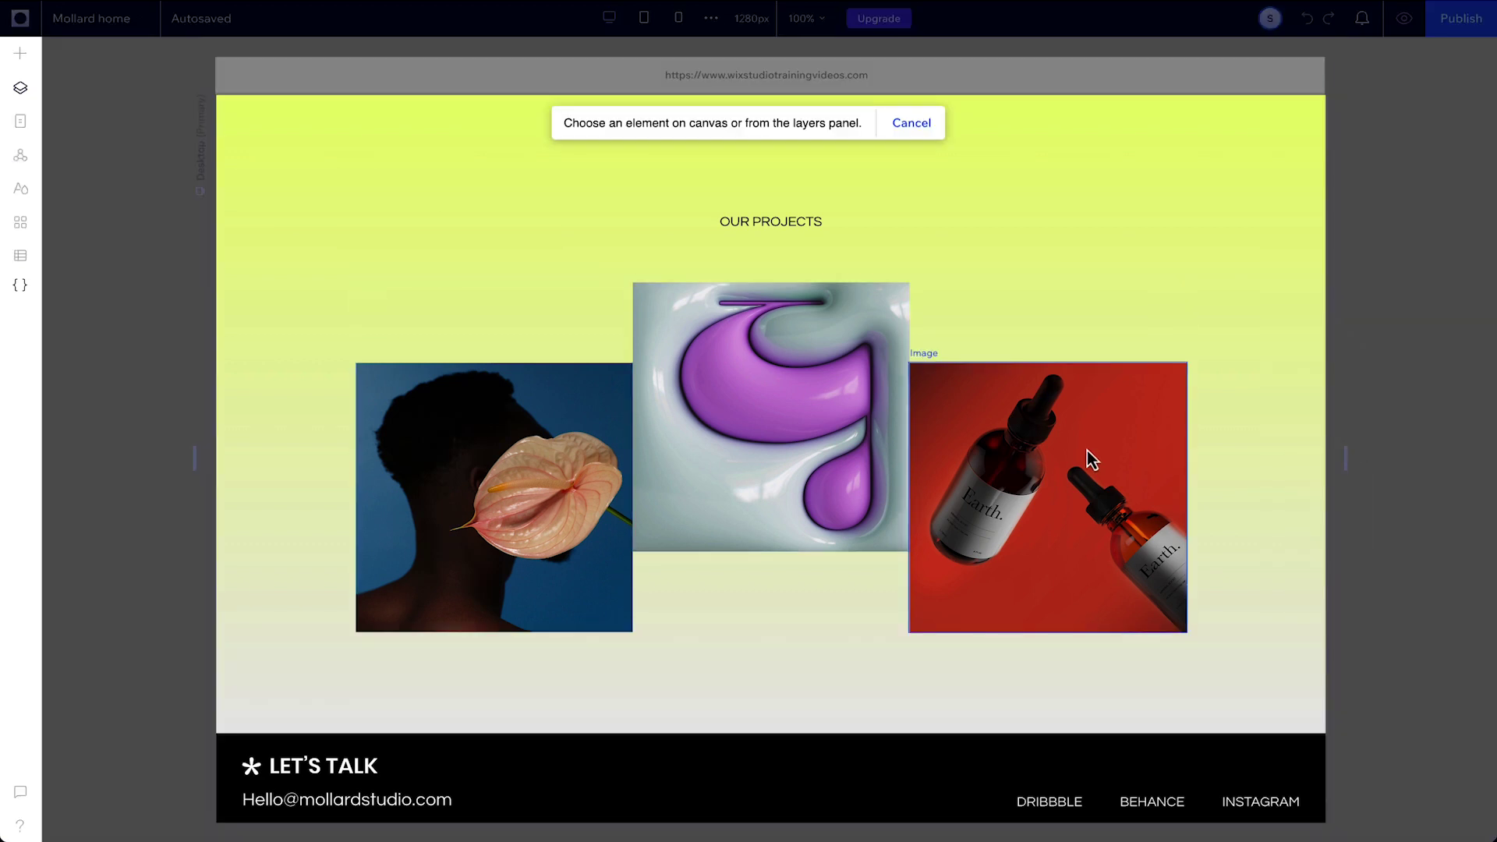
click(1087, 451)
click(1346, 818)
click(1384, 296)
text(40)
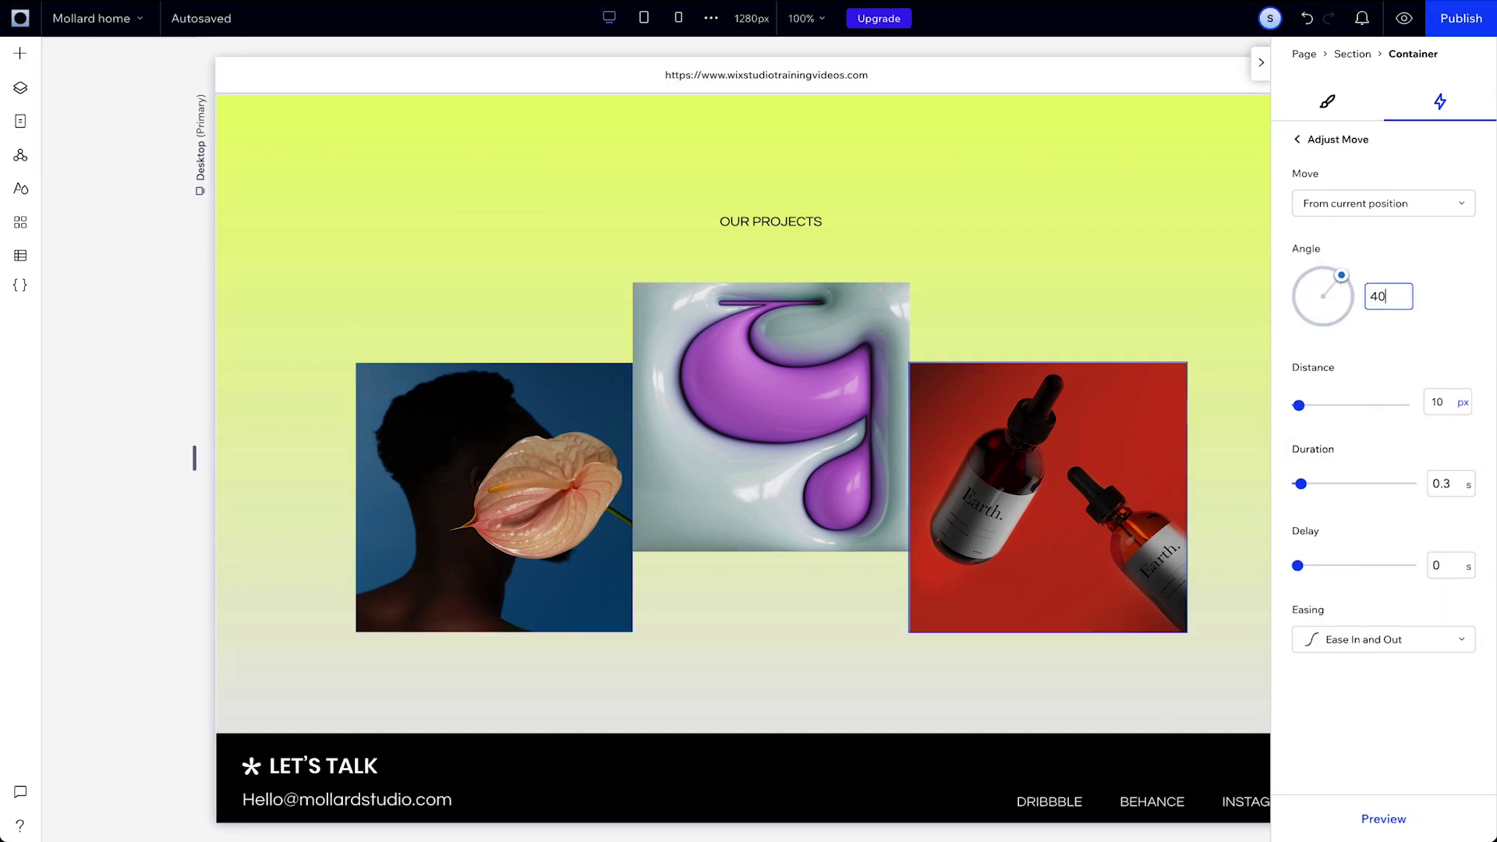
click(1444, 402)
text(50)
click(1335, 140)
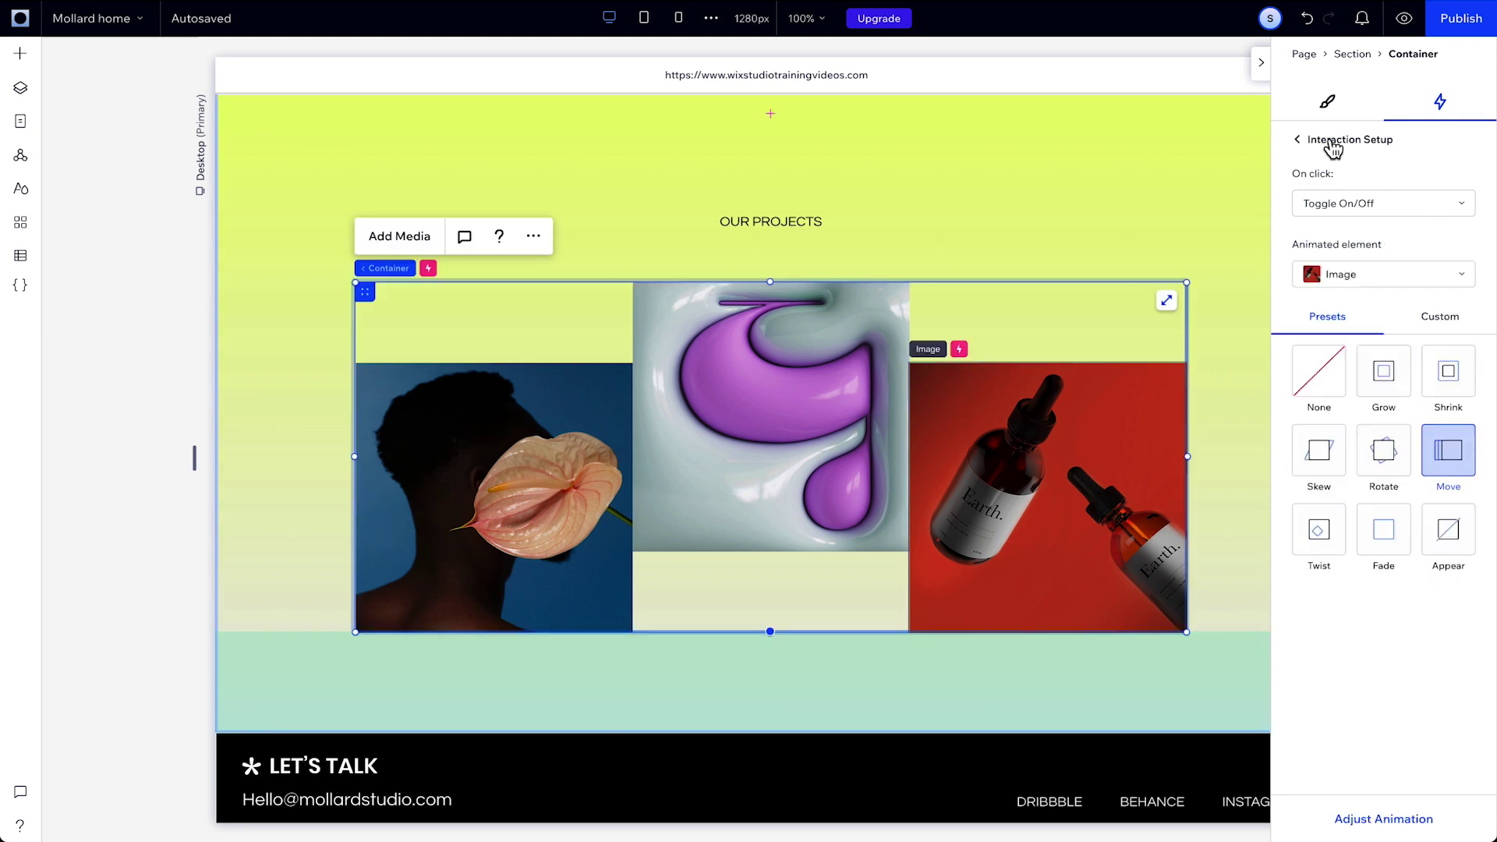
click(1335, 141)
- Set the red bottle image's click action to Toggle On/Off
click(1367, 367)
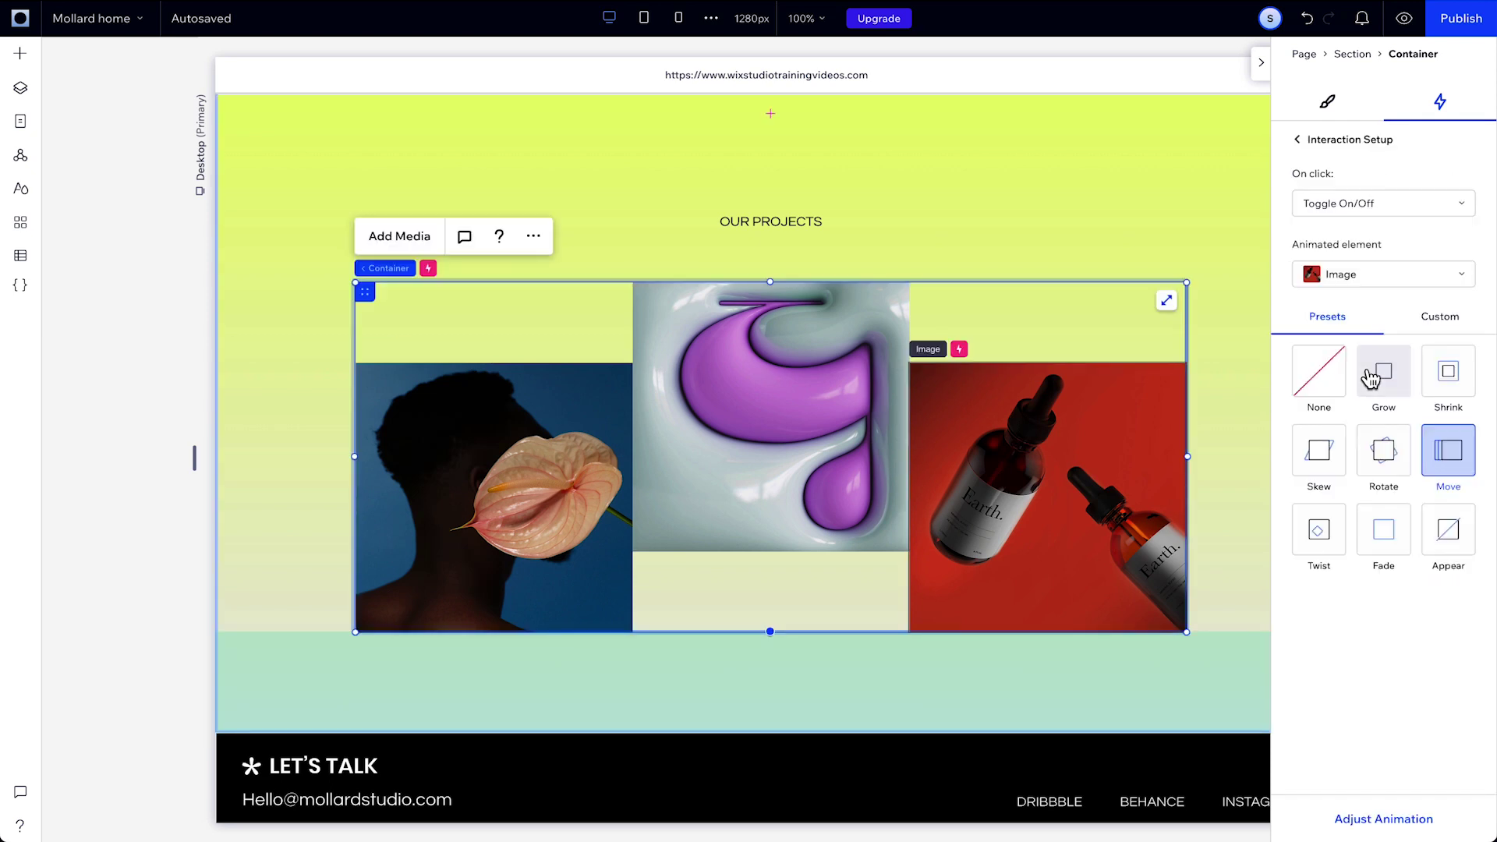
click(1358, 206)
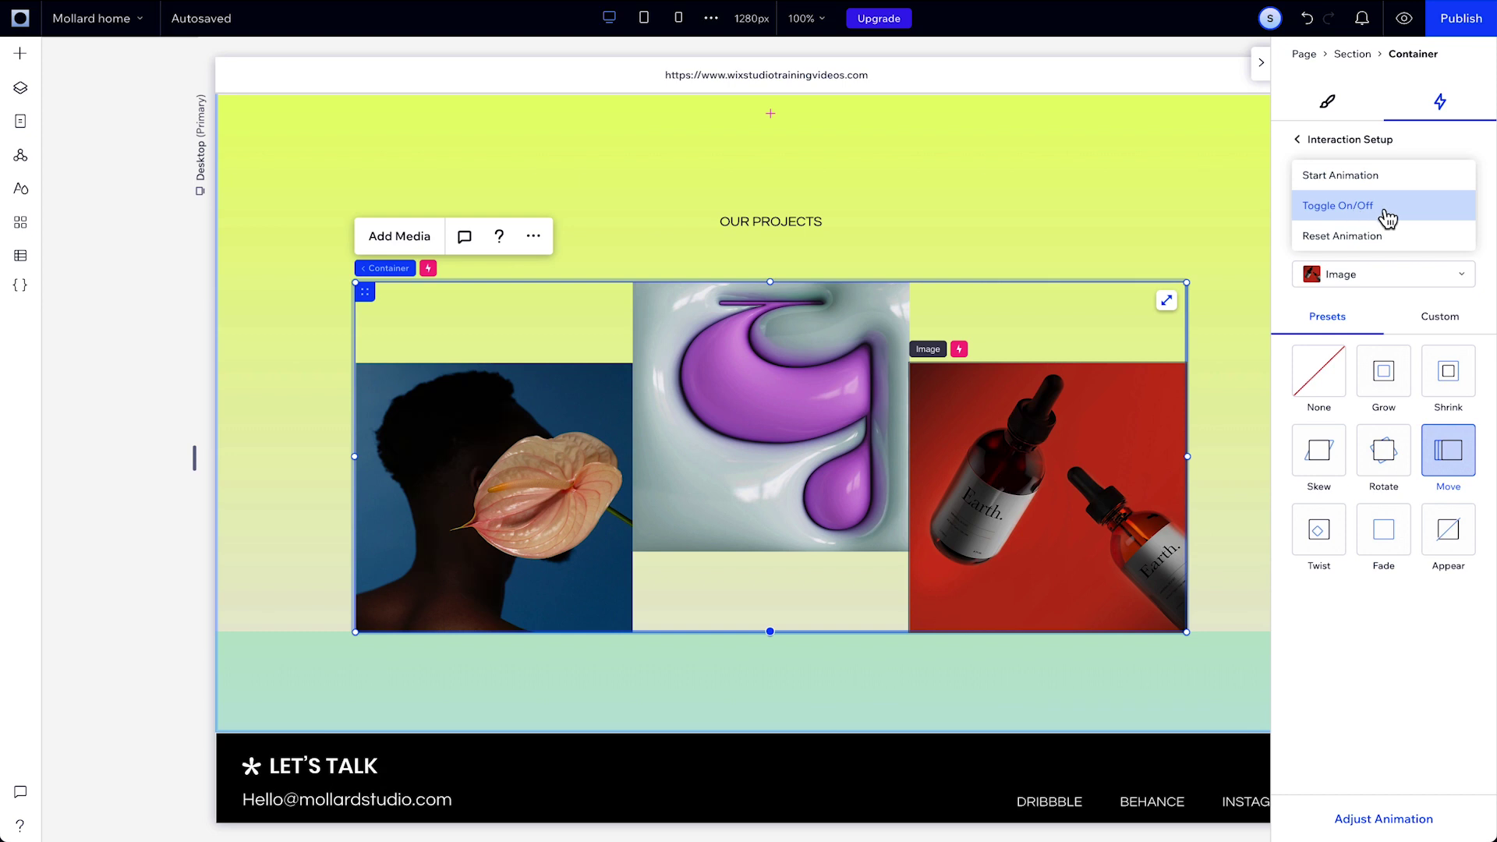
click(1388, 219)
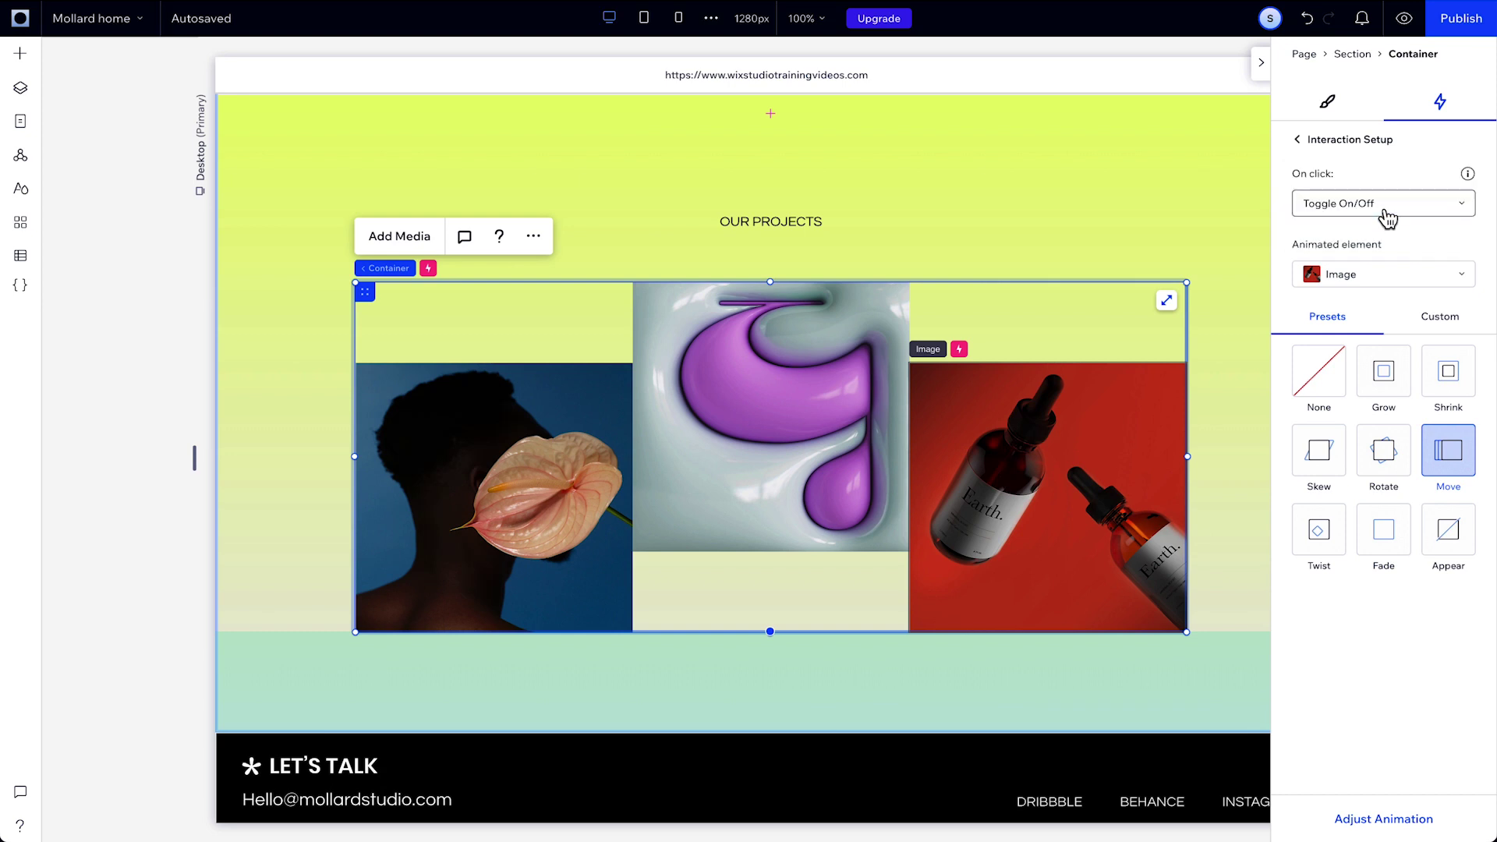
click(1351, 143)
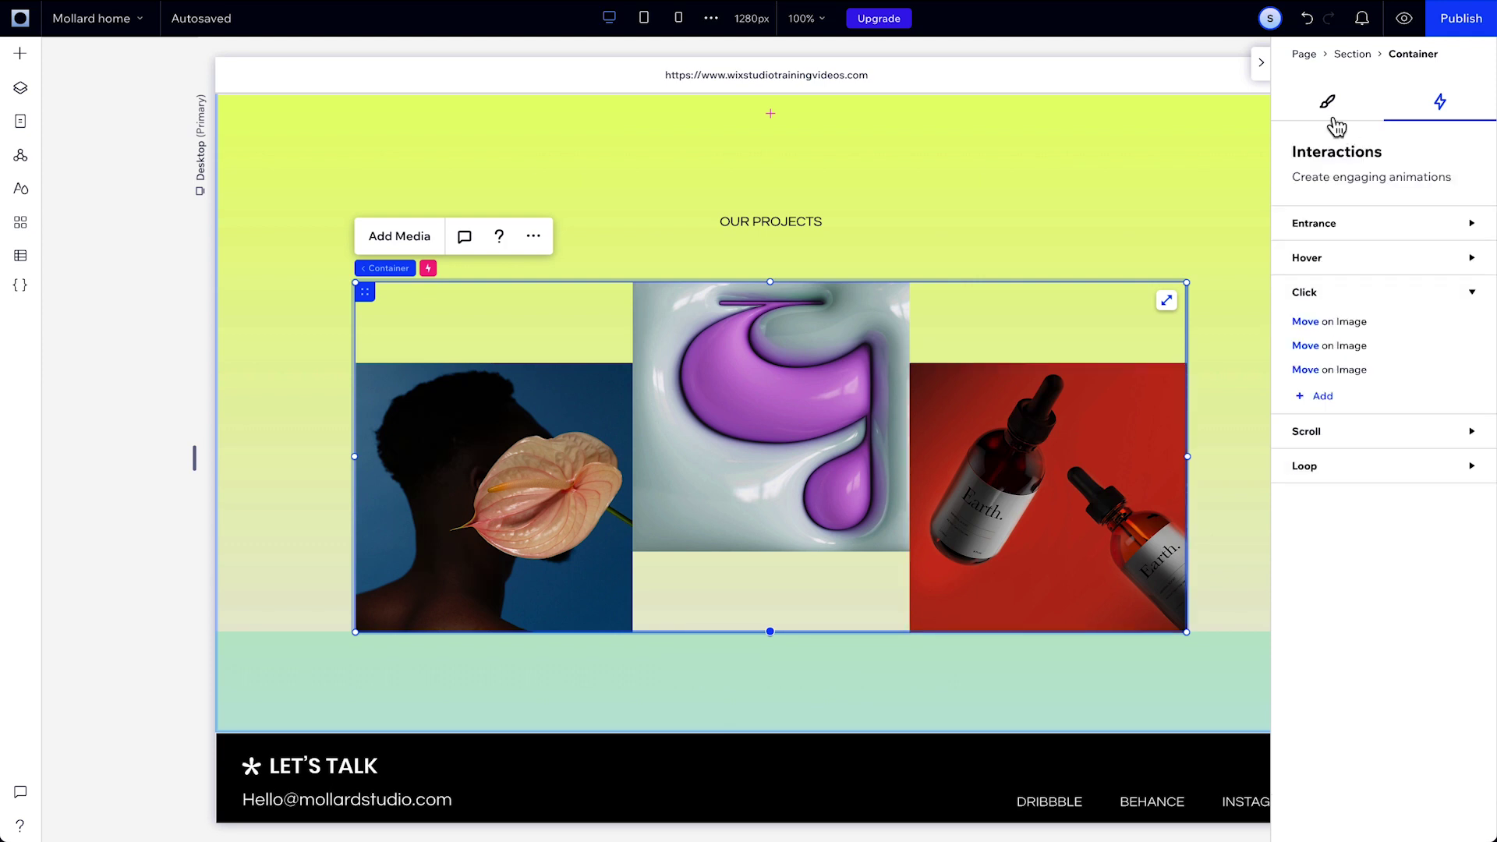
- Preview the site, click the project images twice to test their motion, and scroll the testimonials
click(1261, 62)
click(1403, 18)
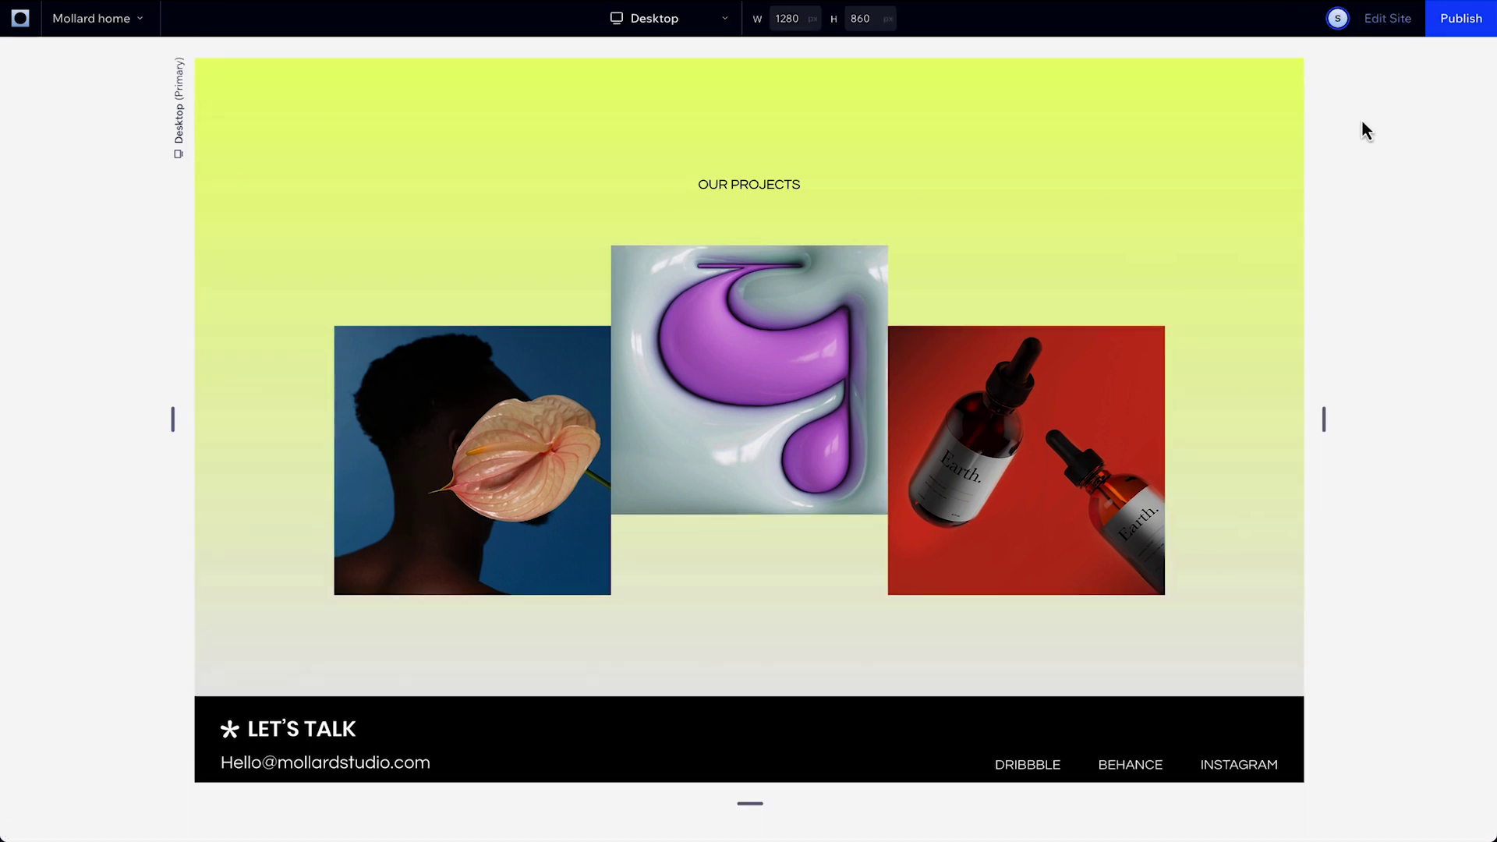
click(823, 554)
click(825, 556)
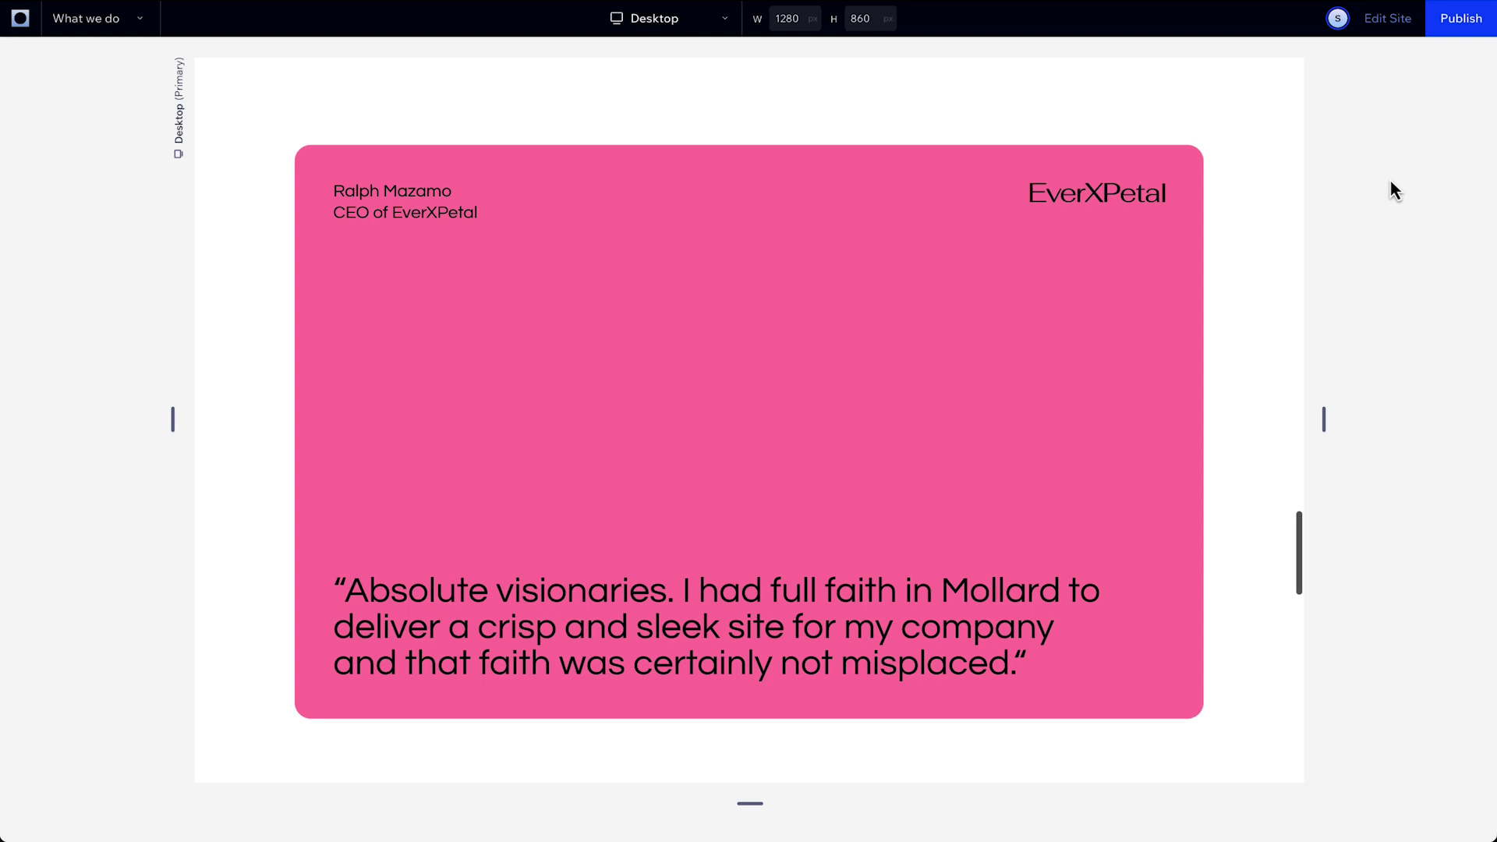
scroll(1392, 183, down, 5)
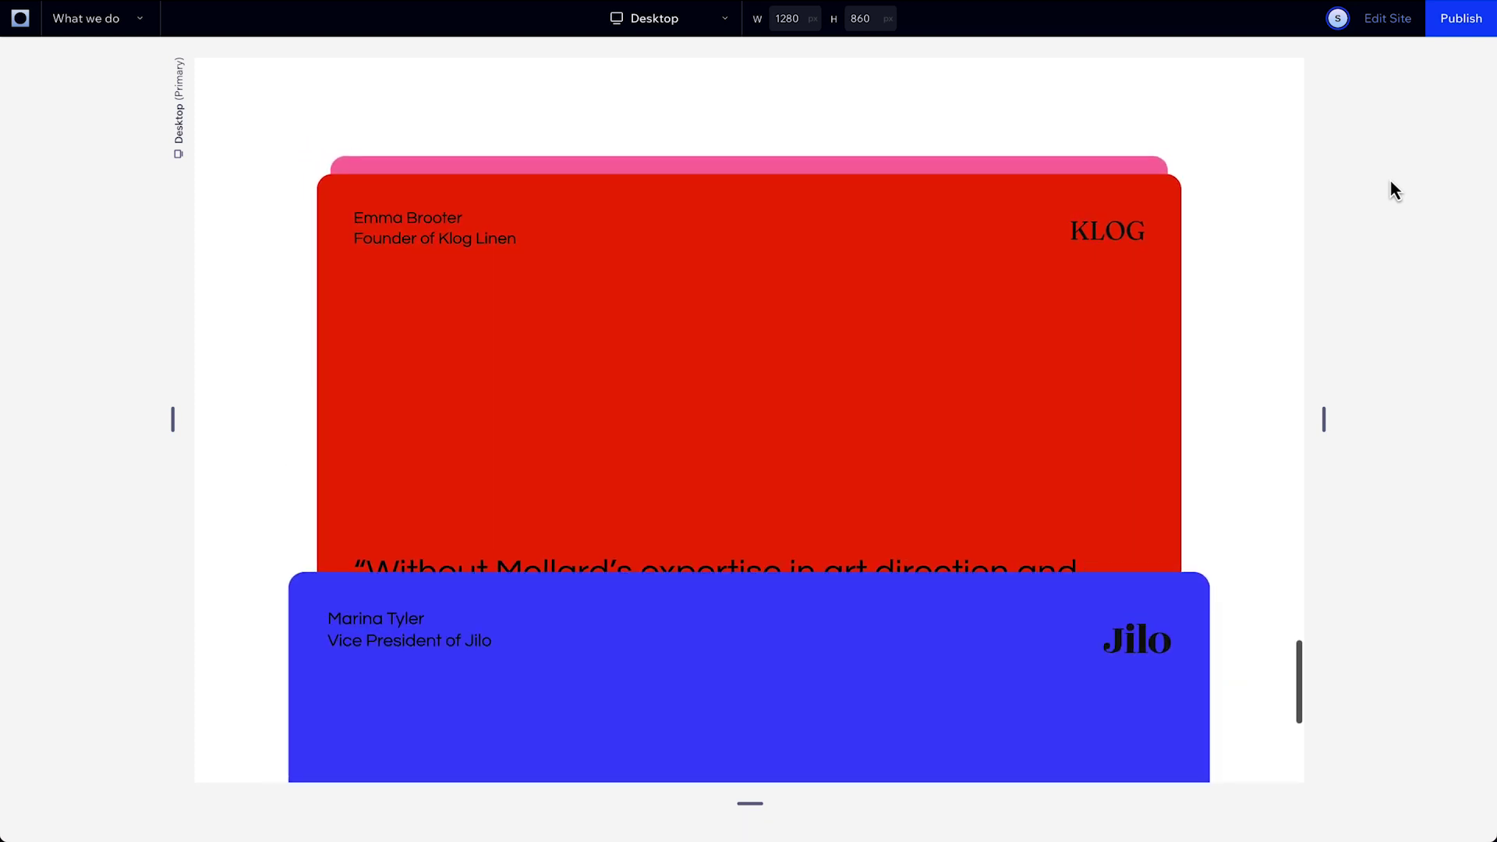
scroll(1391, 183, down, 2)
scroll(1391, 183, up, 6)
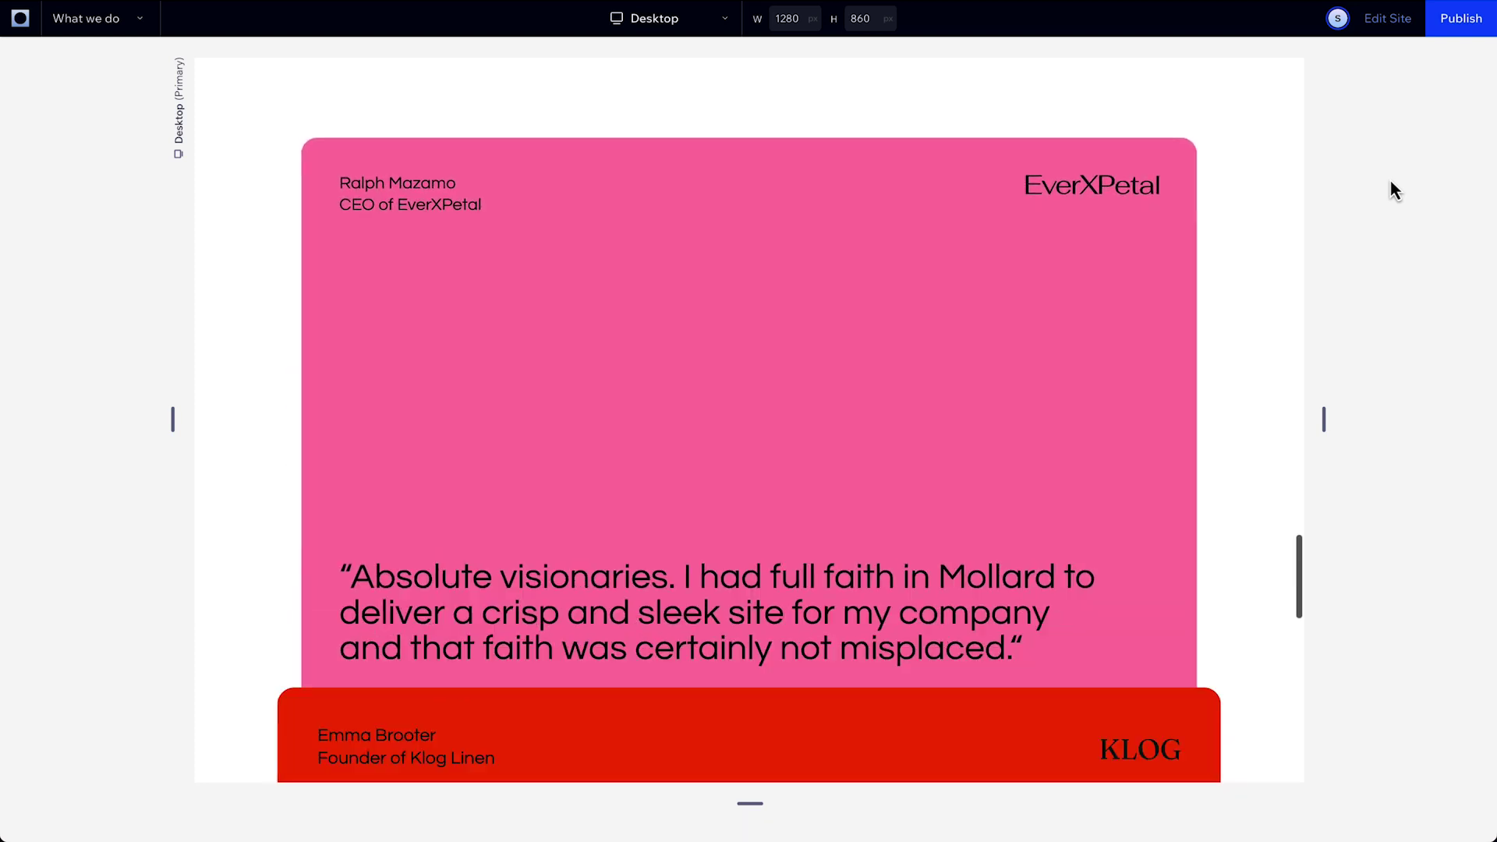
scroll(1392, 156, up, 2)
- Add a scroll Shrink animation, from its design, to the pink EverXPetal testimonial card
click(1389, 18)
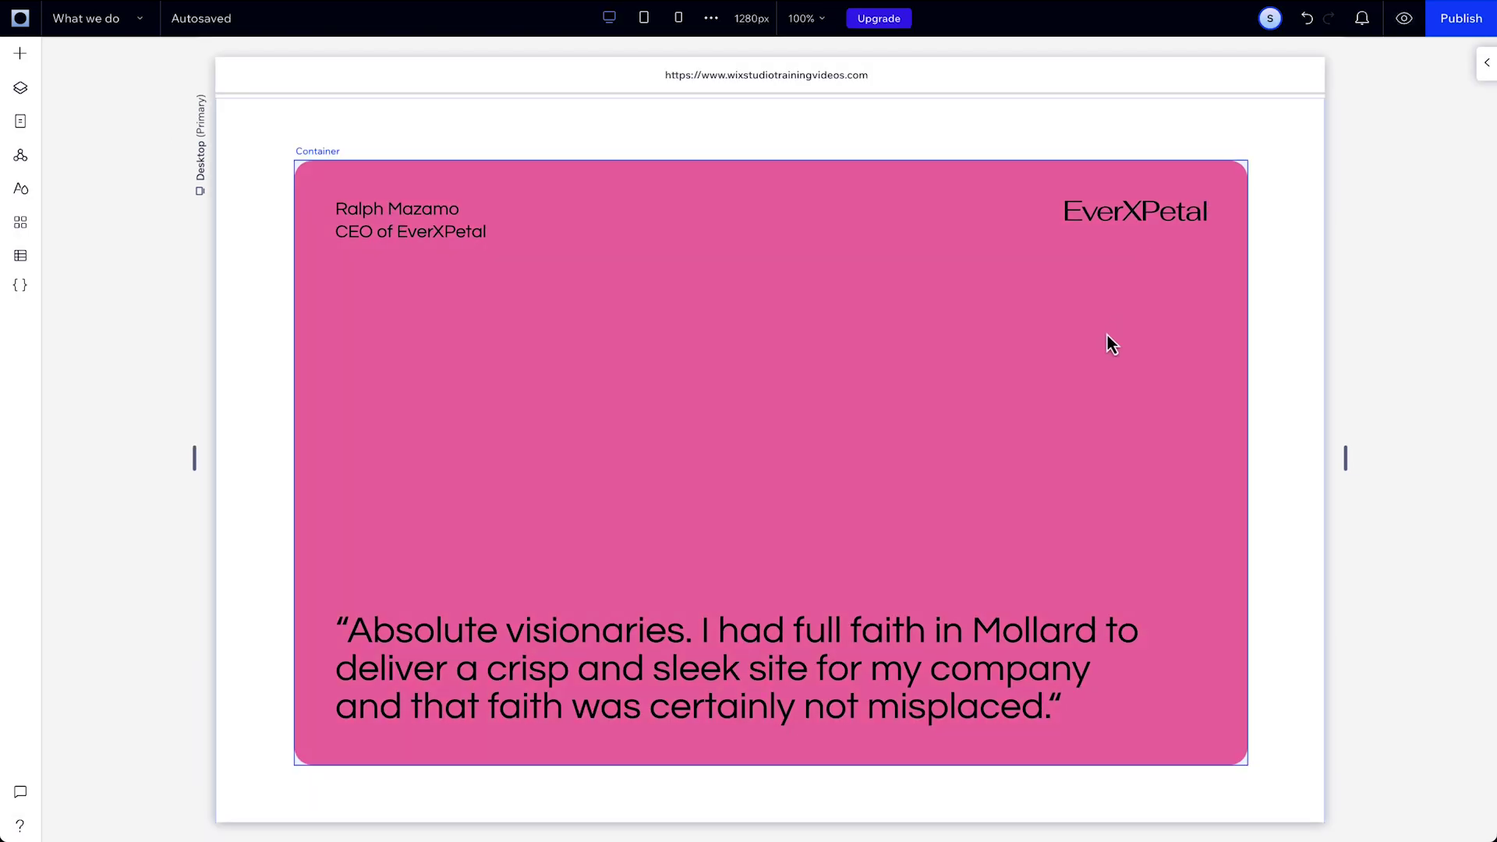
click(1108, 336)
click(1484, 64)
click(1371, 390)
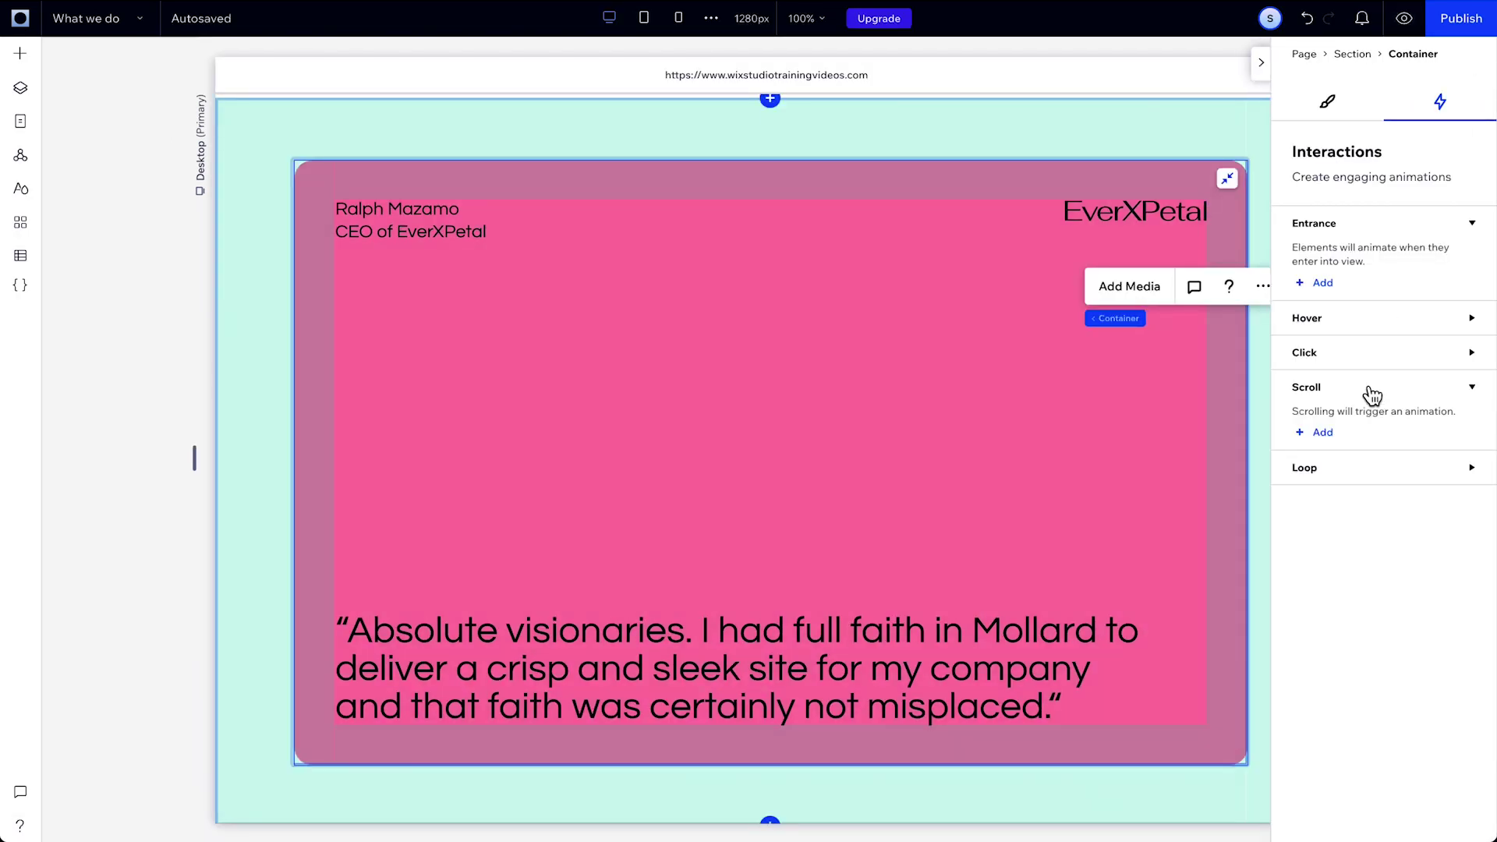
click(1326, 433)
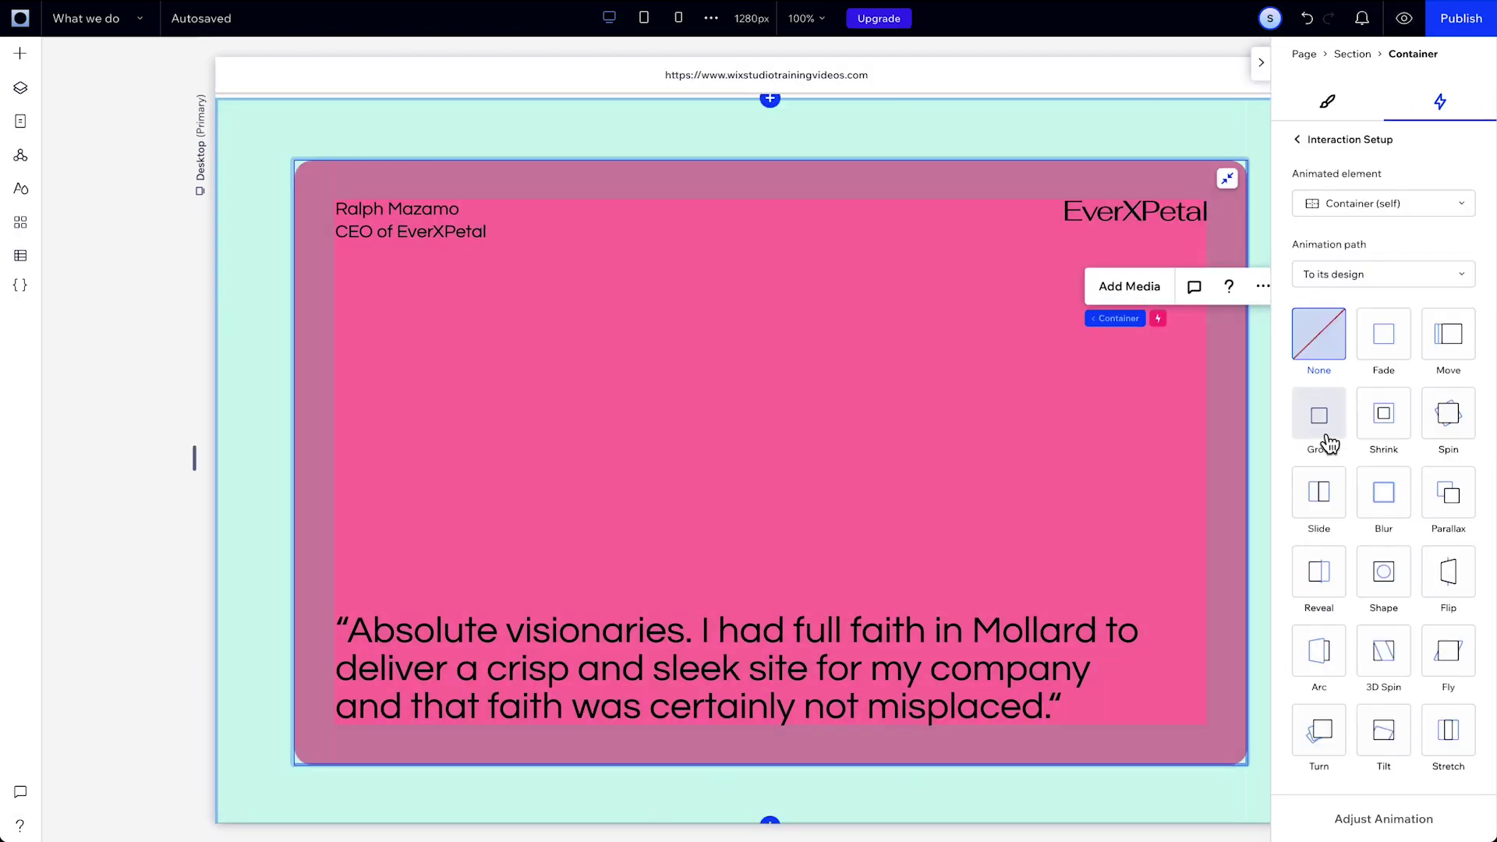
click(1376, 295)
click(1372, 331)
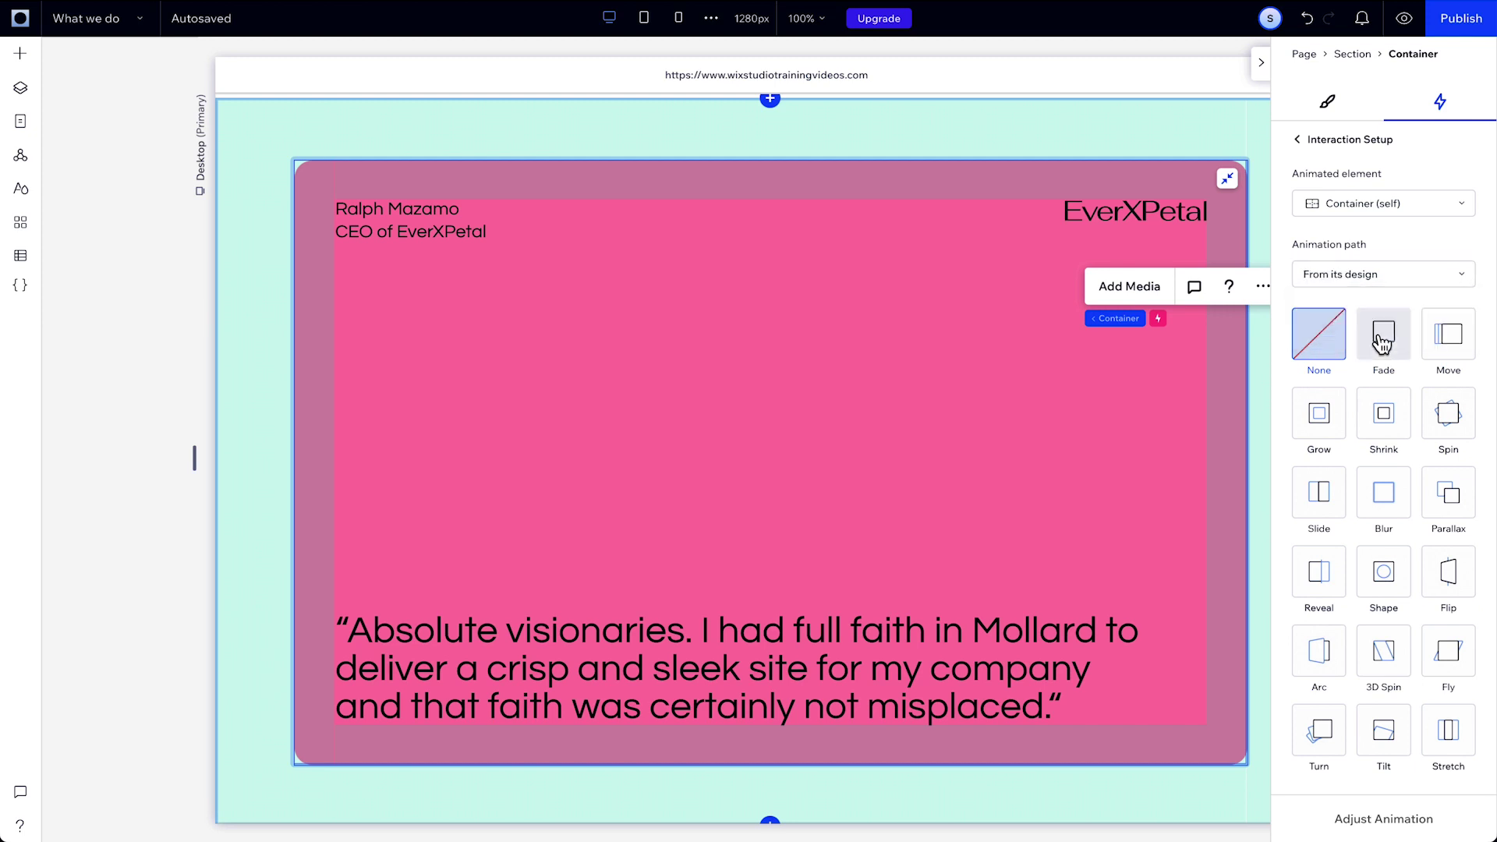
click(1391, 417)
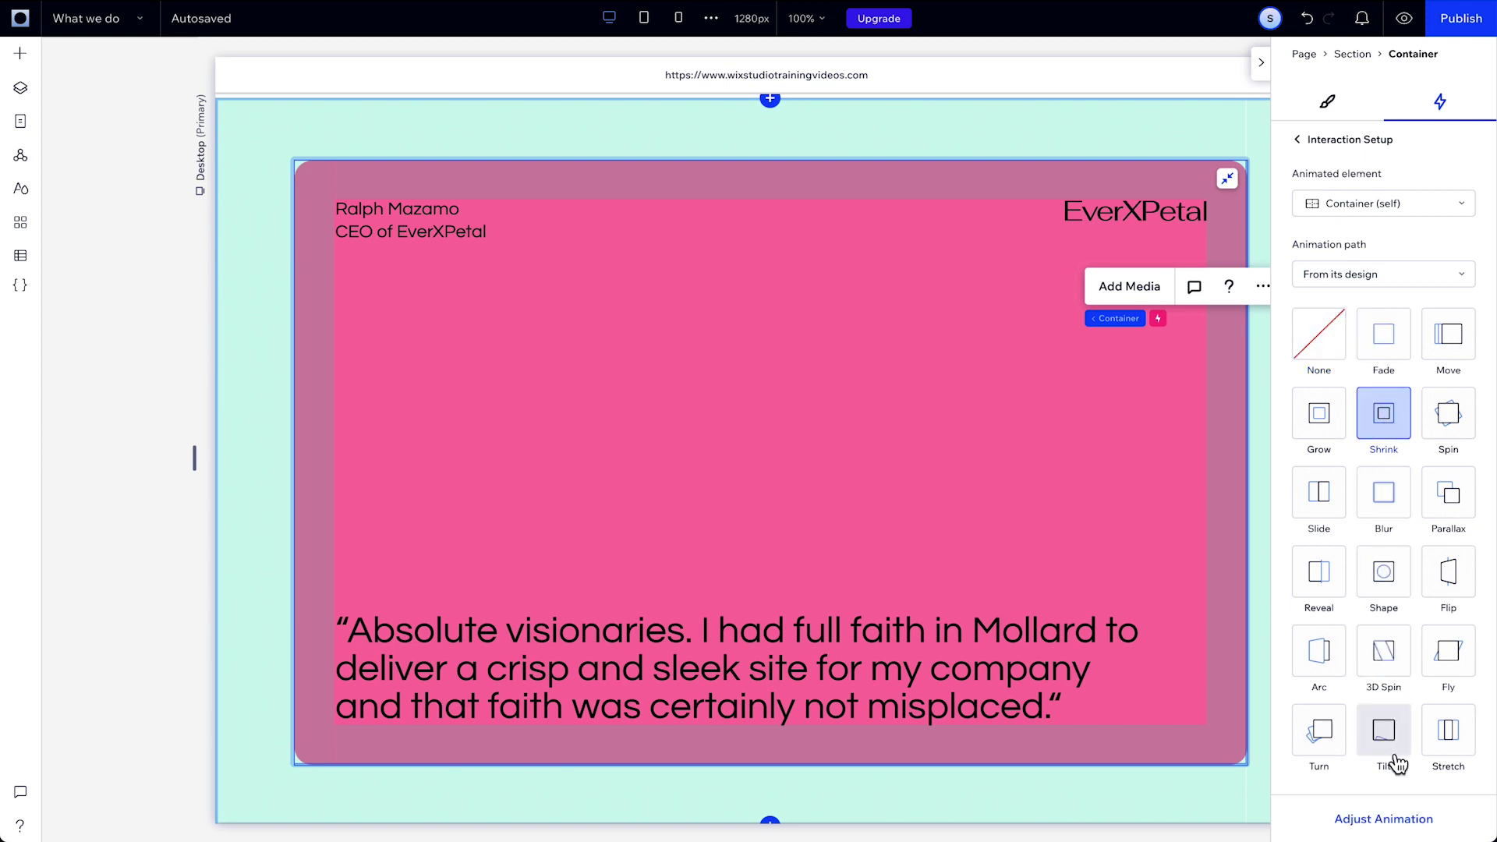
- Move the shrink's animation area start to about 23%
click(1385, 820)
scroll(1237, 695, down, 4)
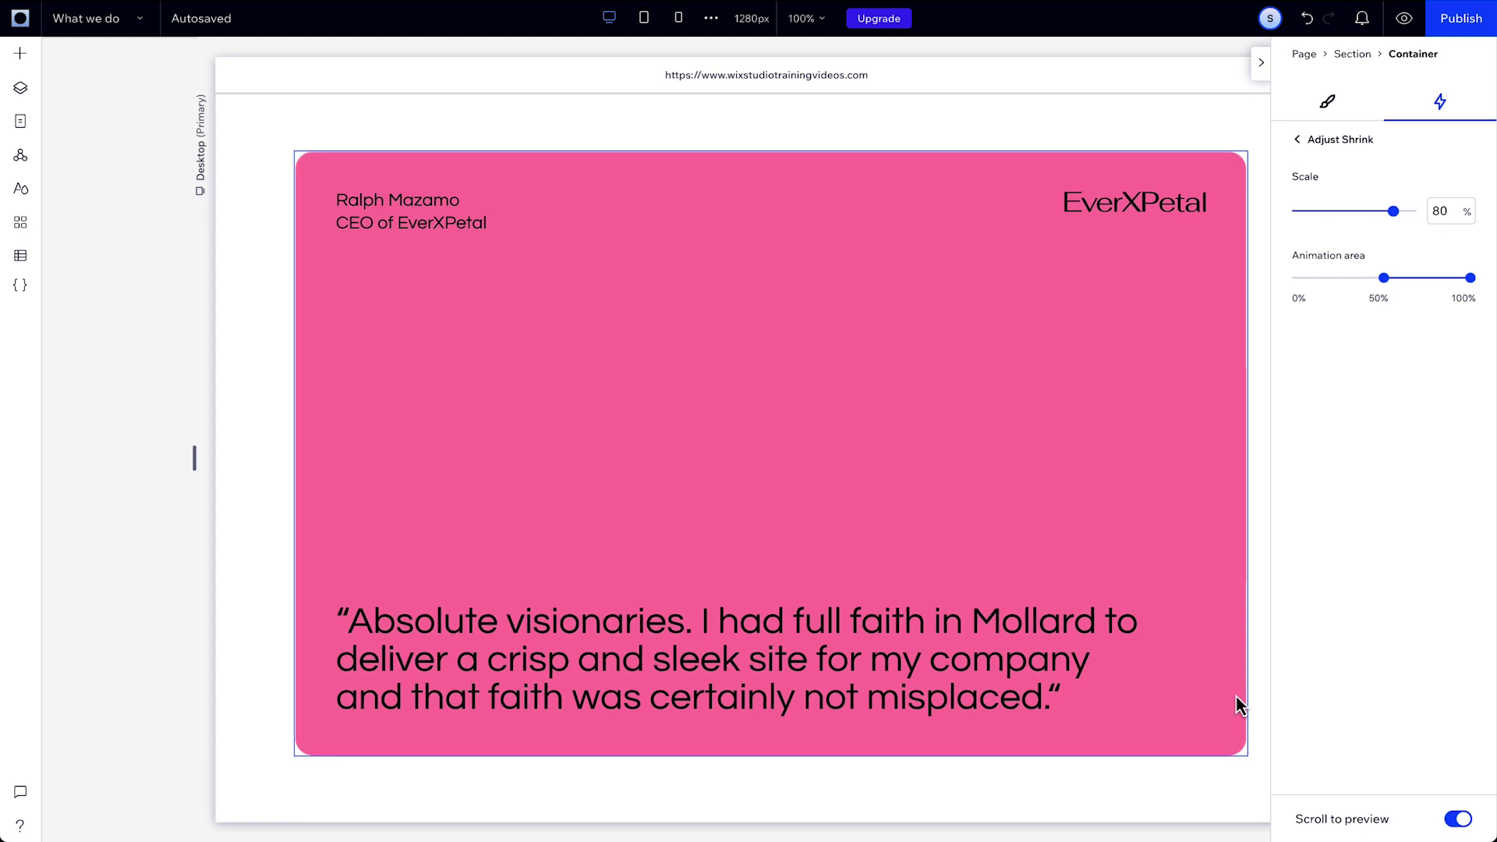
scroll(1236, 697, up, 3)
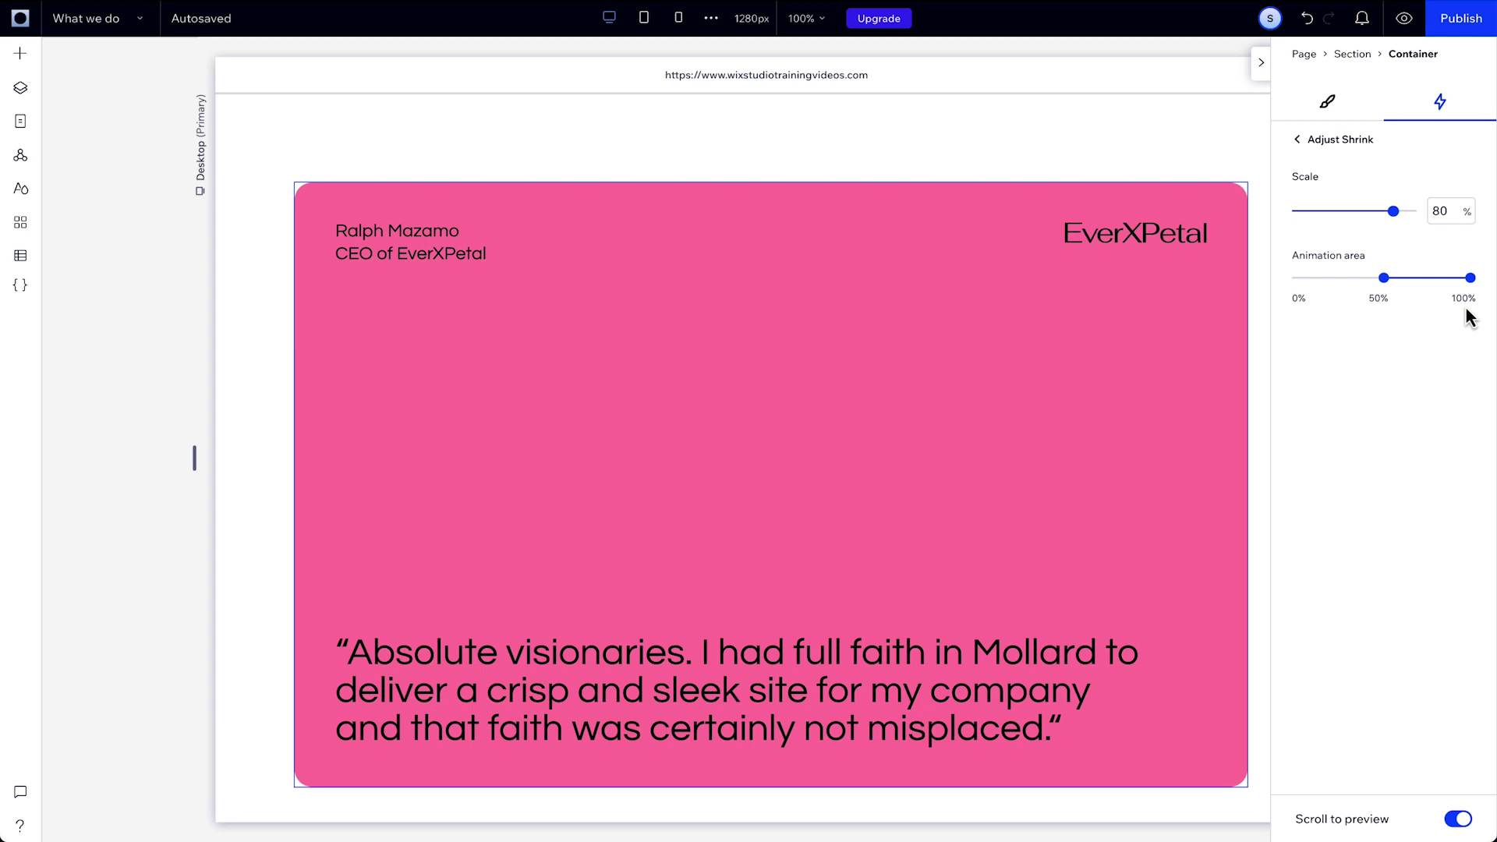
drag(1385, 278, 1333, 279)
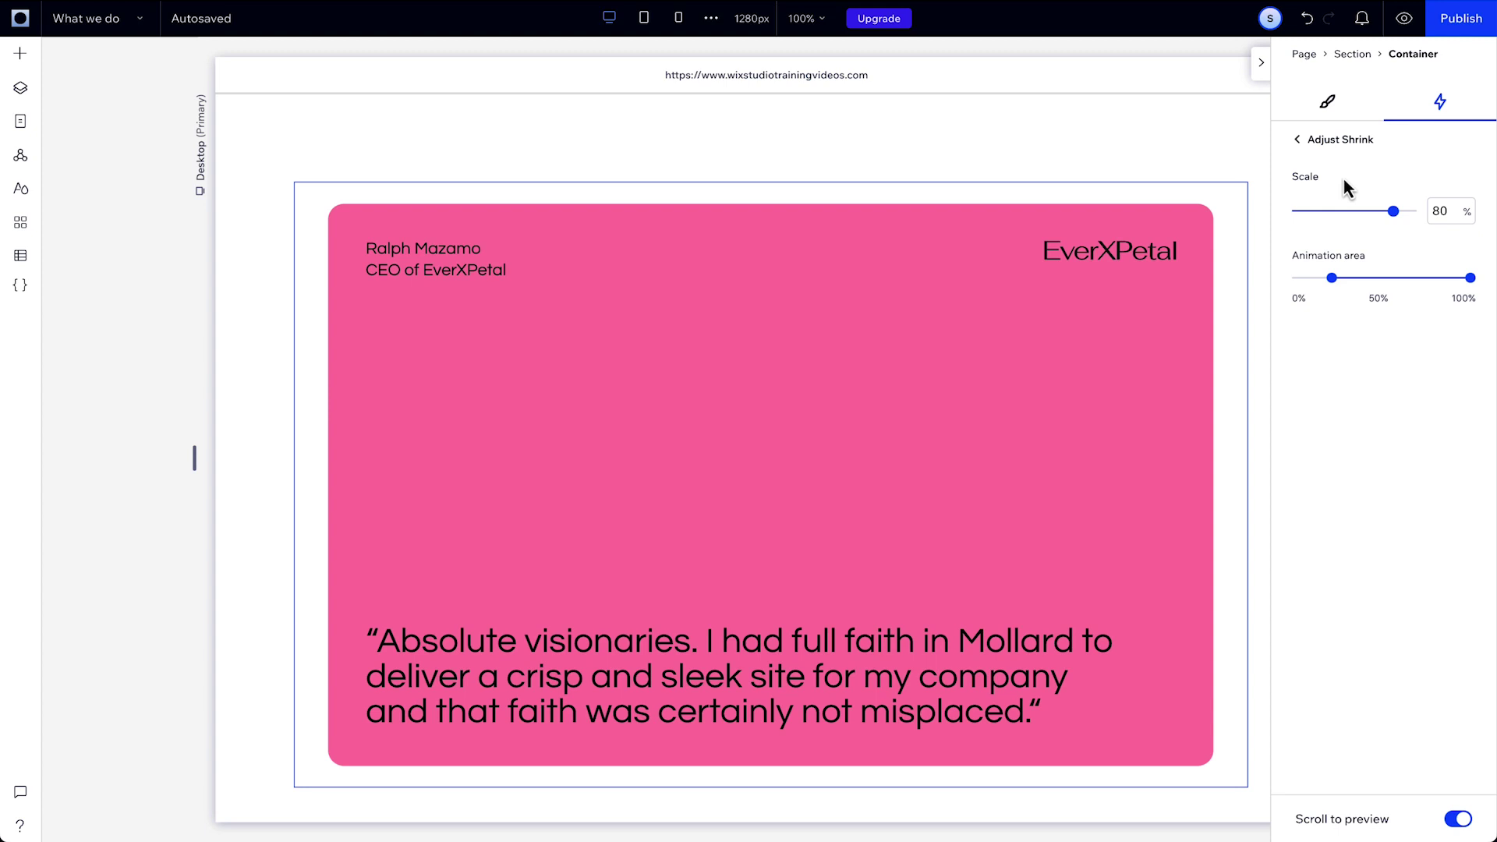
scroll(1251, 273, up, 3)
scroll(1252, 274, down, 5)
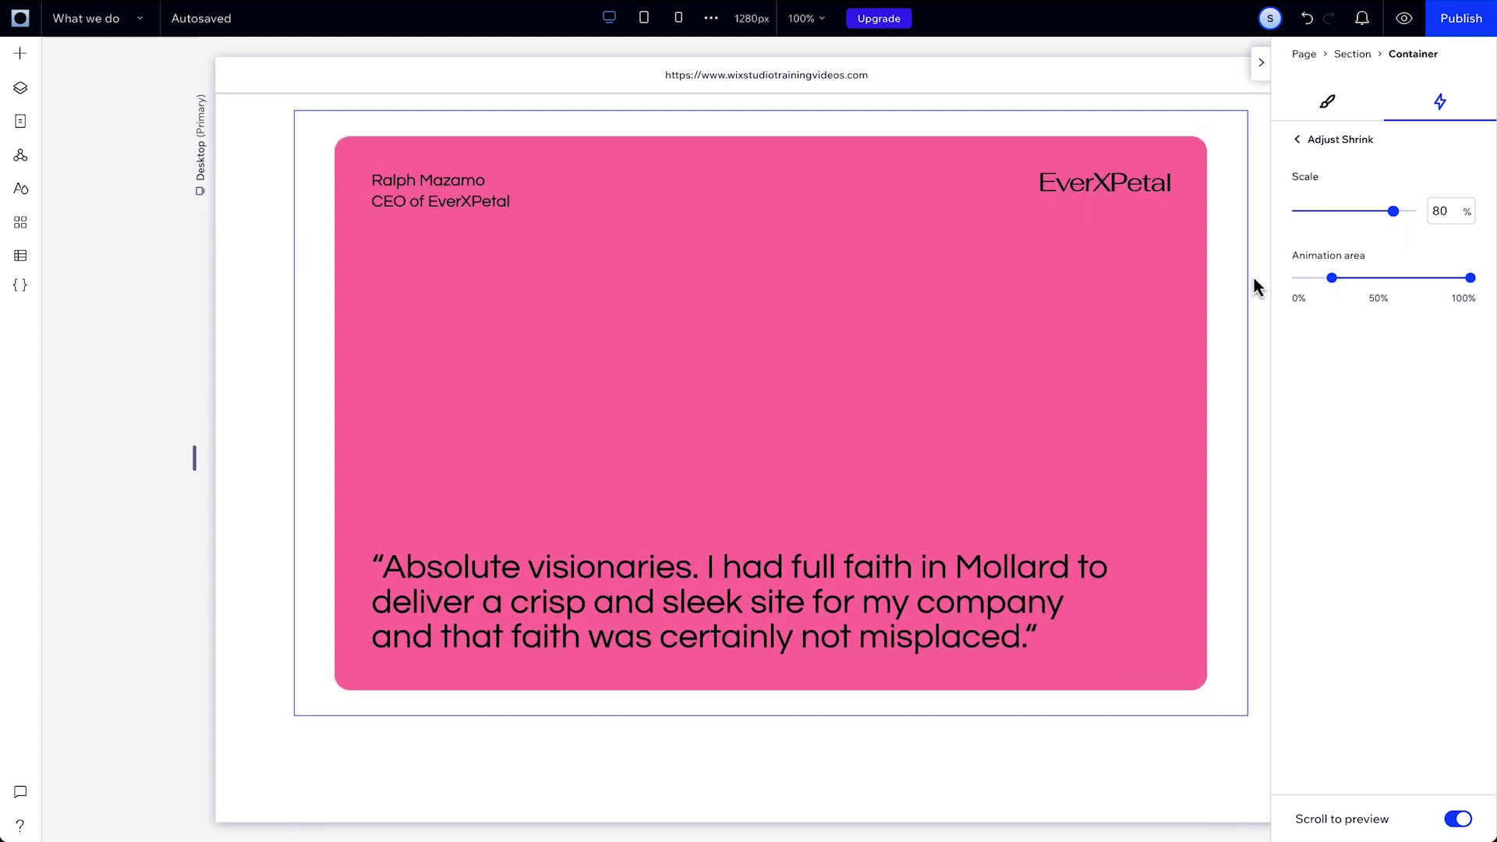
scroll(1252, 274, up, 5)
- Give the red KLOG card a scroll Shrink starting around 20%
click(1312, 148)
click(1312, 148)
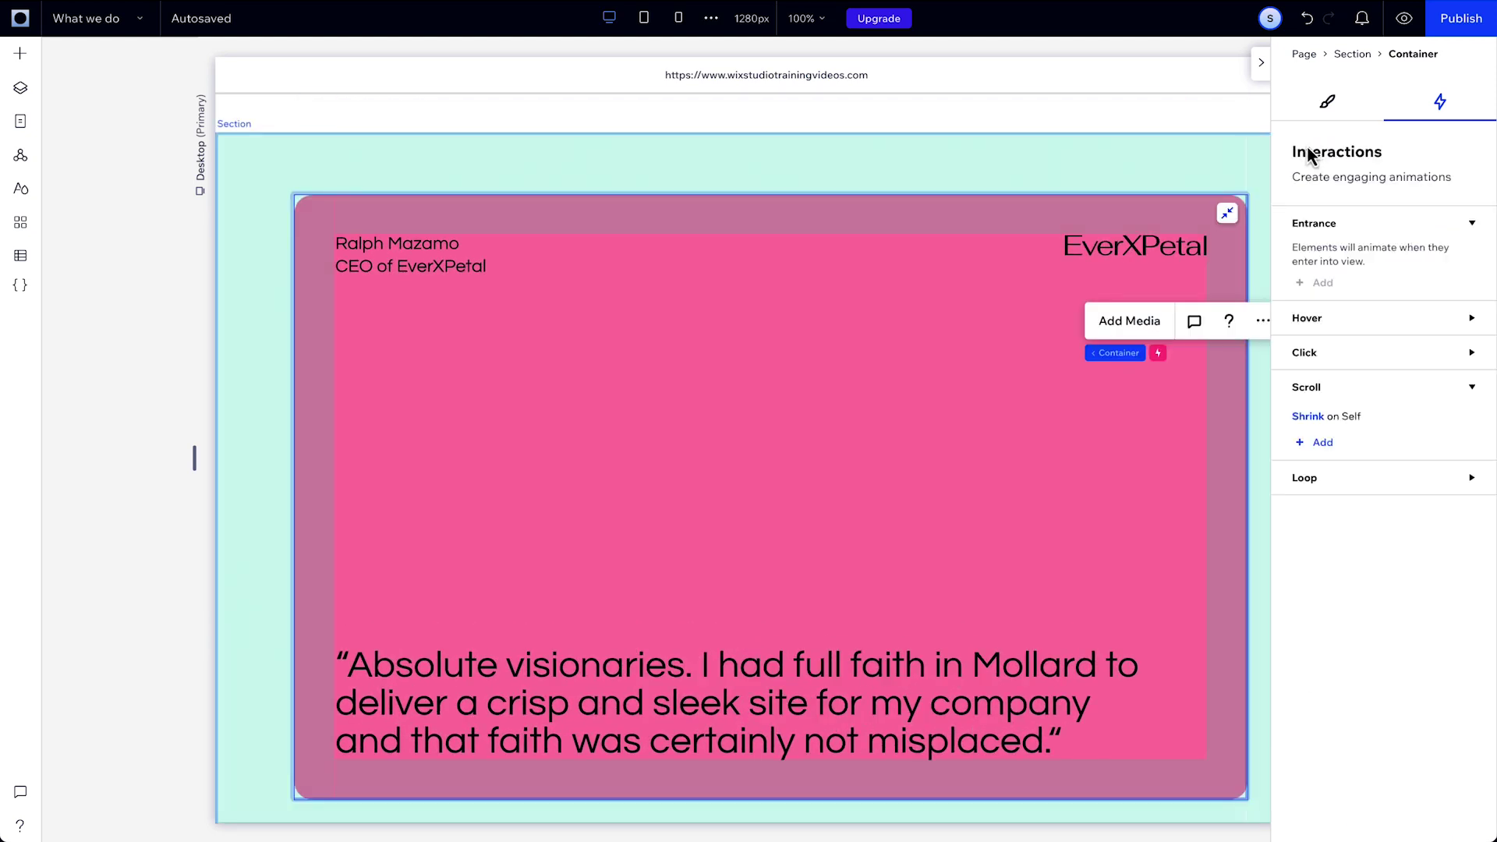
scroll(1209, 445, down, 8)
click(1318, 439)
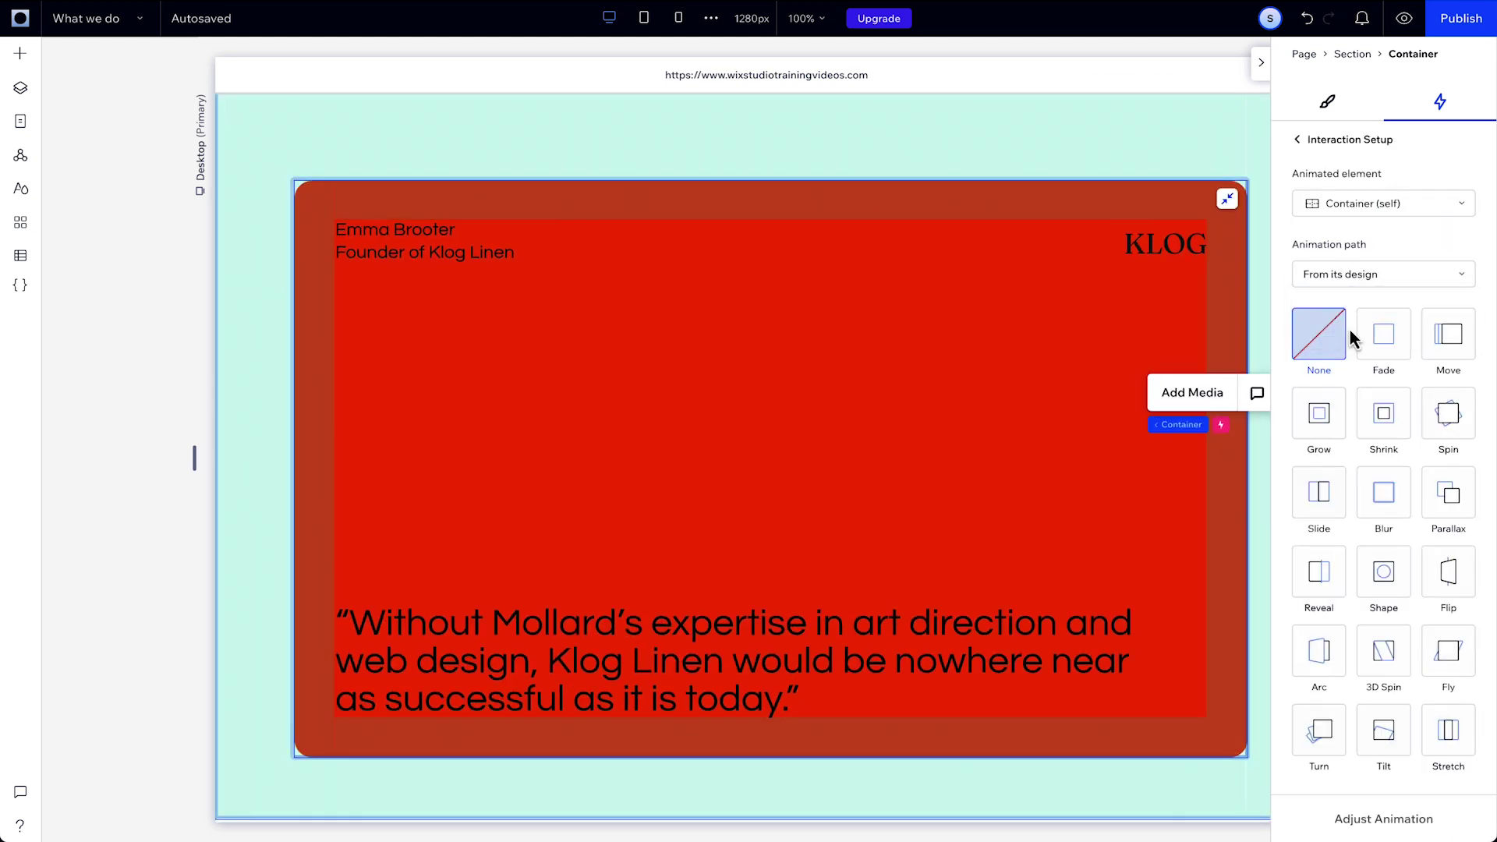
click(1384, 413)
click(1383, 819)
drag(1377, 280, 1340, 290)
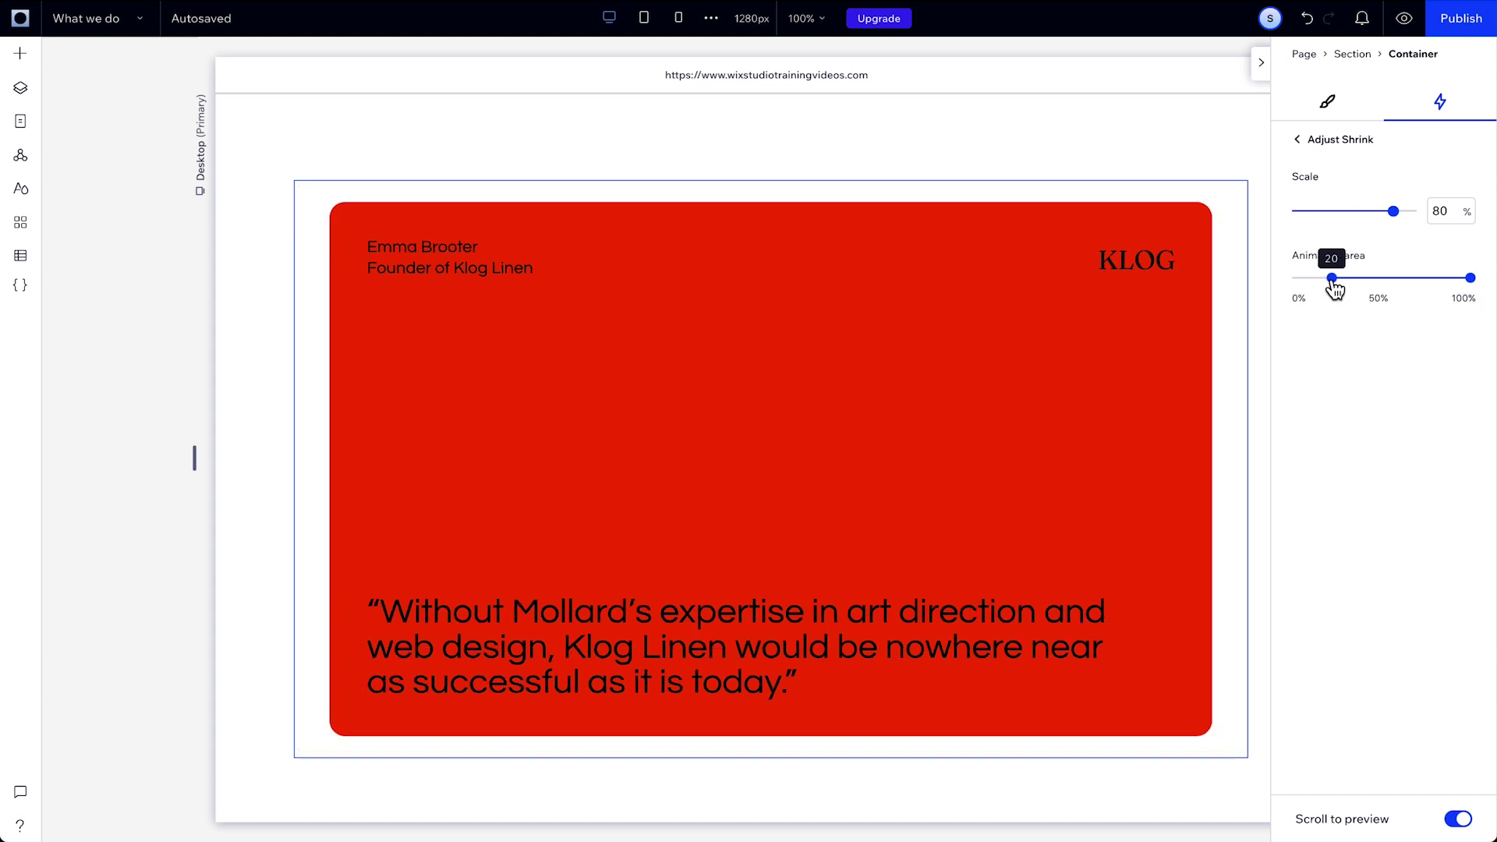
click(1313, 146)
click(1313, 148)
- Give the blue Jilo card a scroll Shrink from its design, starting around 20%
scroll(1084, 465, down, 8)
click(1083, 465)
click(1317, 432)
click(1370, 273)
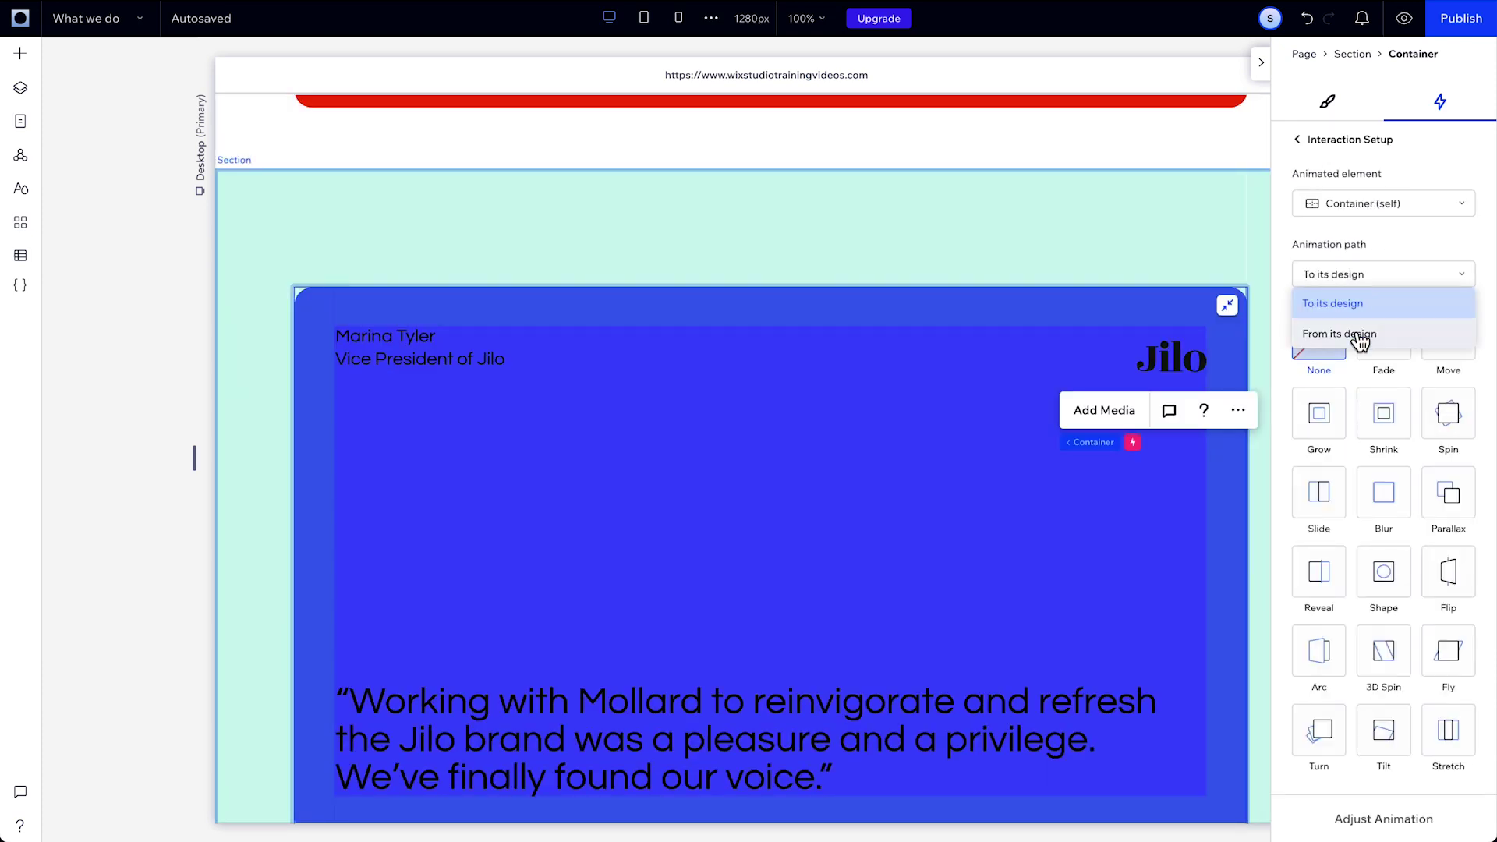
click(1354, 338)
click(1383, 411)
click(1384, 815)
drag(1383, 278, 1332, 279)
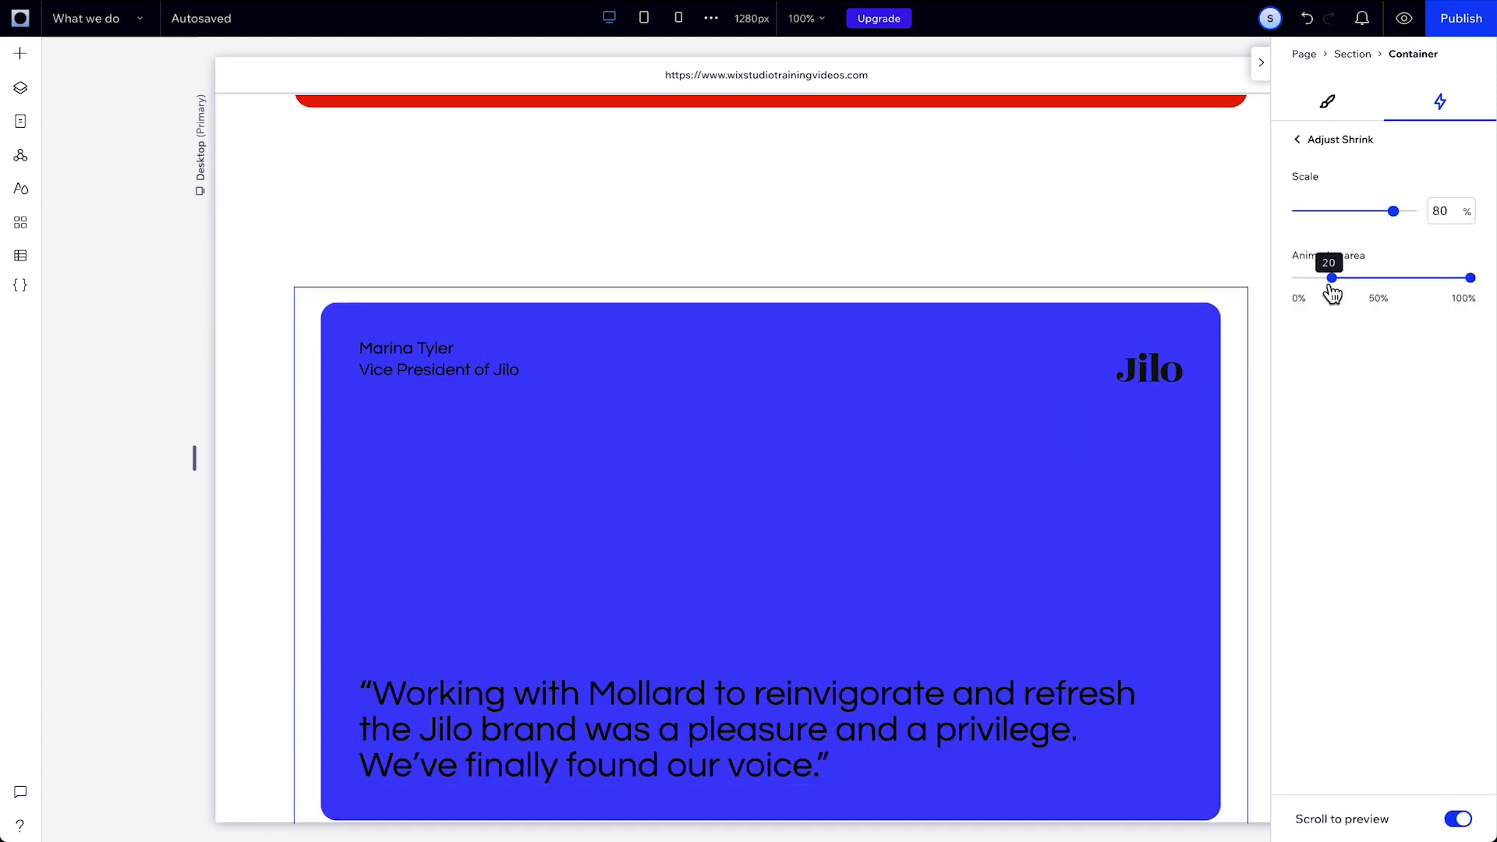
click(1299, 139)
scroll(1356, 139, down, 5)
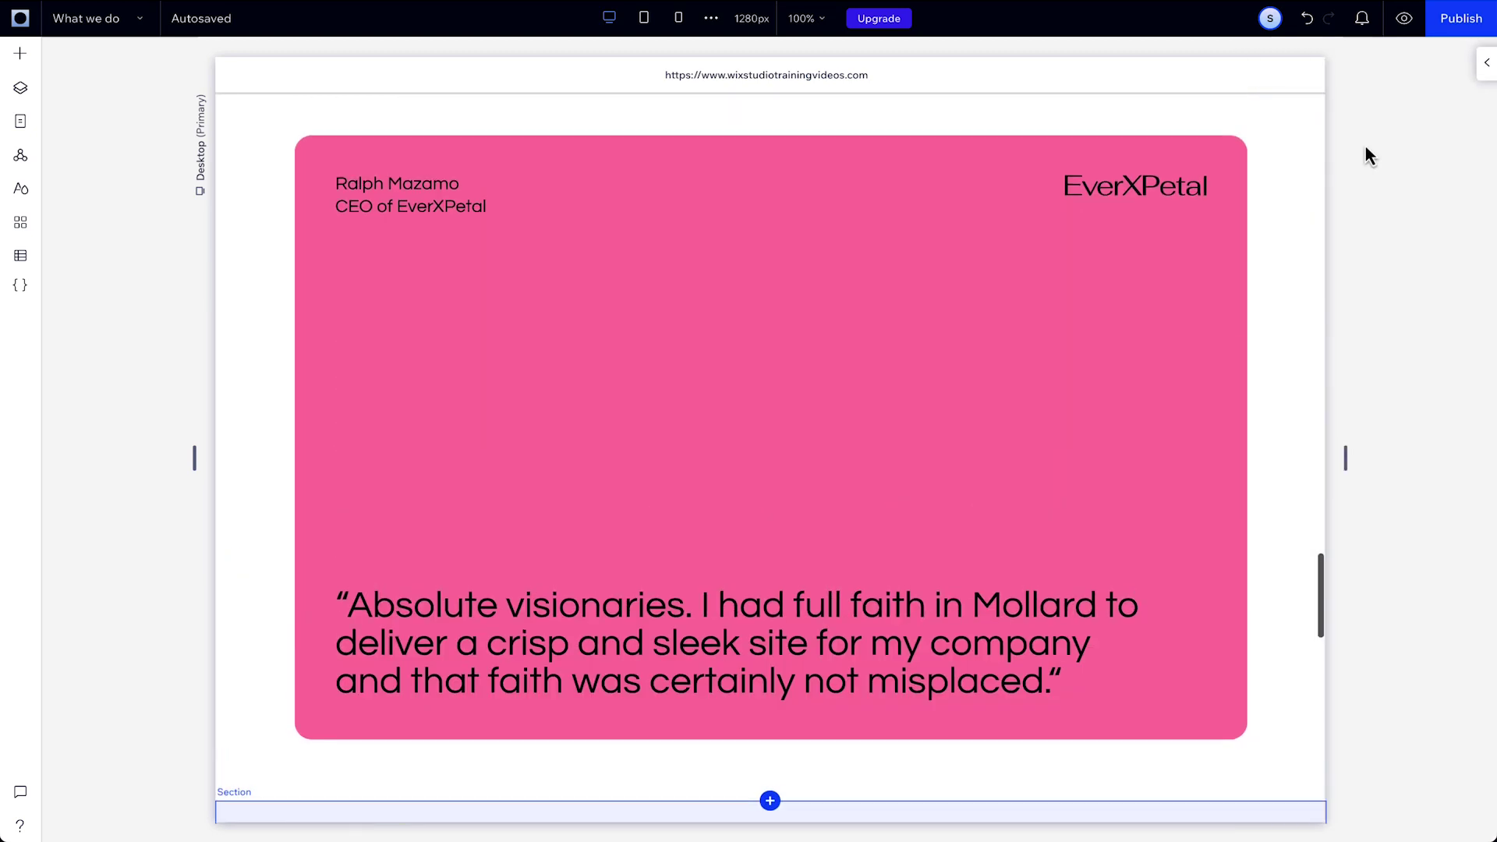
- Preview the site to watch the testimonial cards stack while scrolling, then exit the preview
click(1403, 18)
scroll(1365, 251, down, 10)
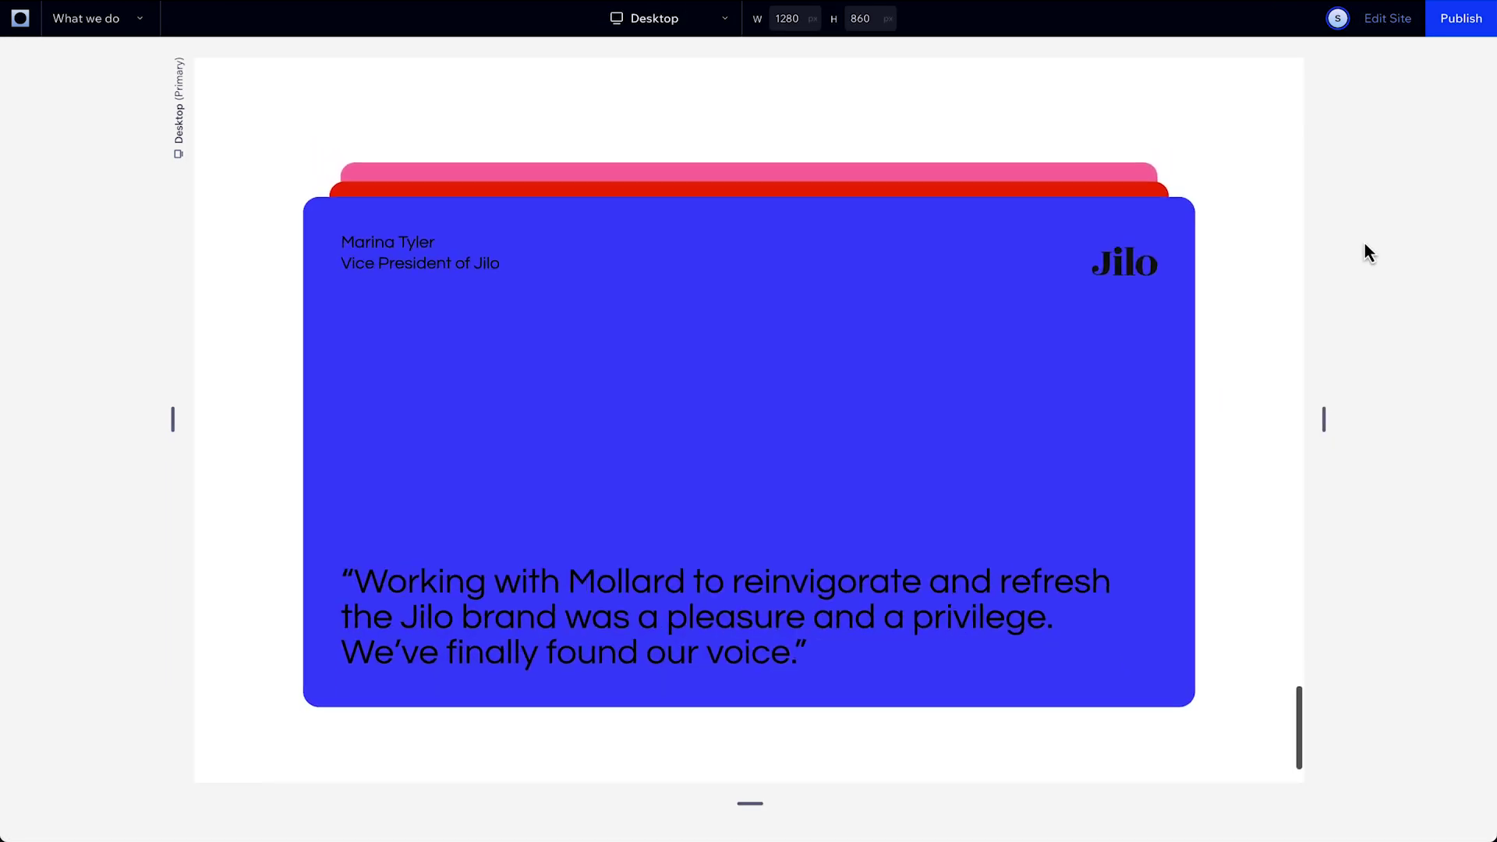
click(1395, 22)
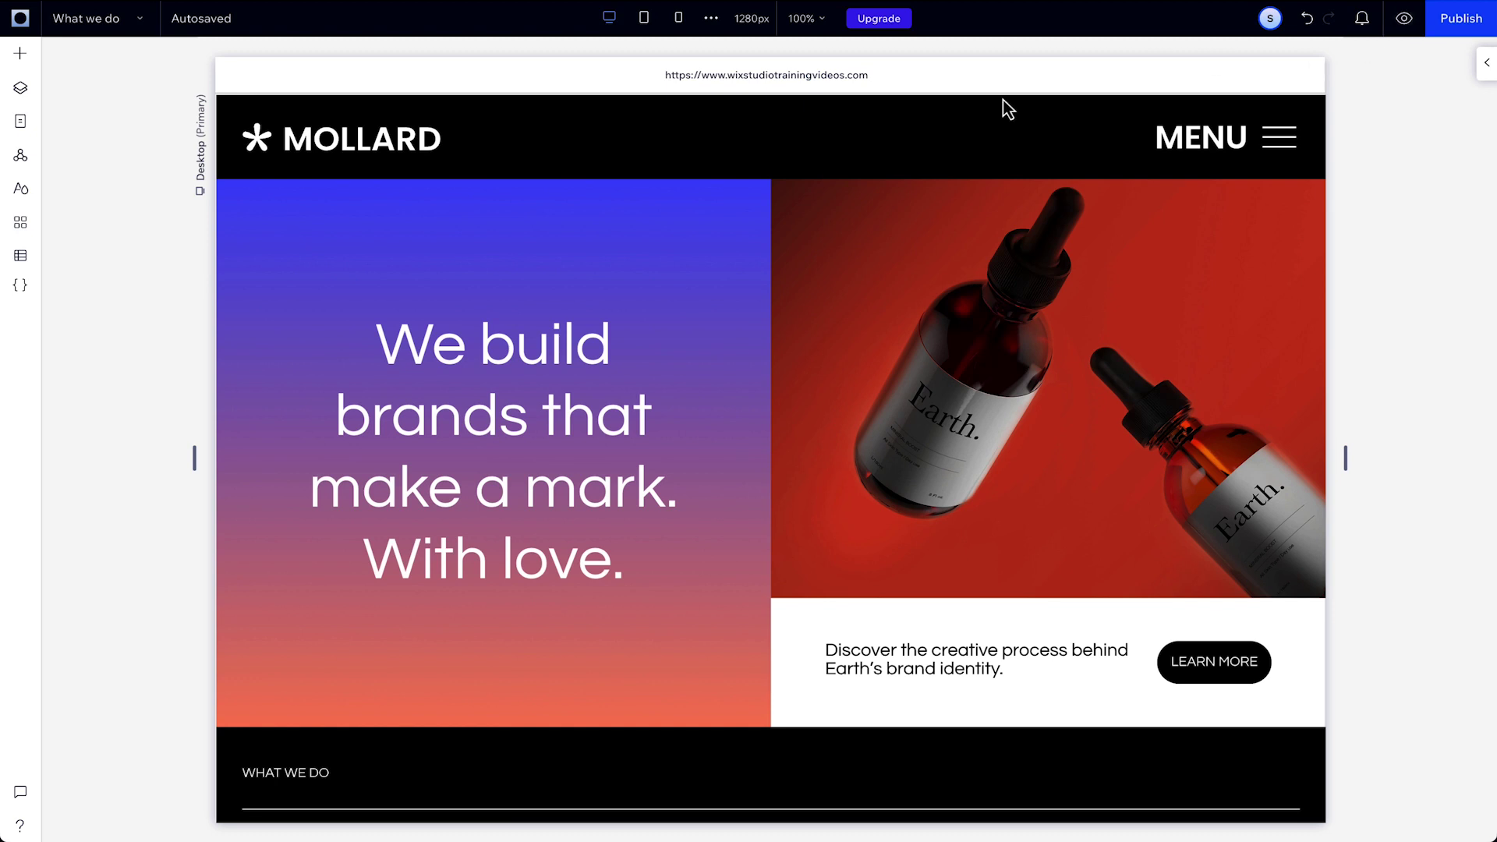
- Select the Header, open its inspector, and bring the Keep Rolling section into view
click(900, 145)
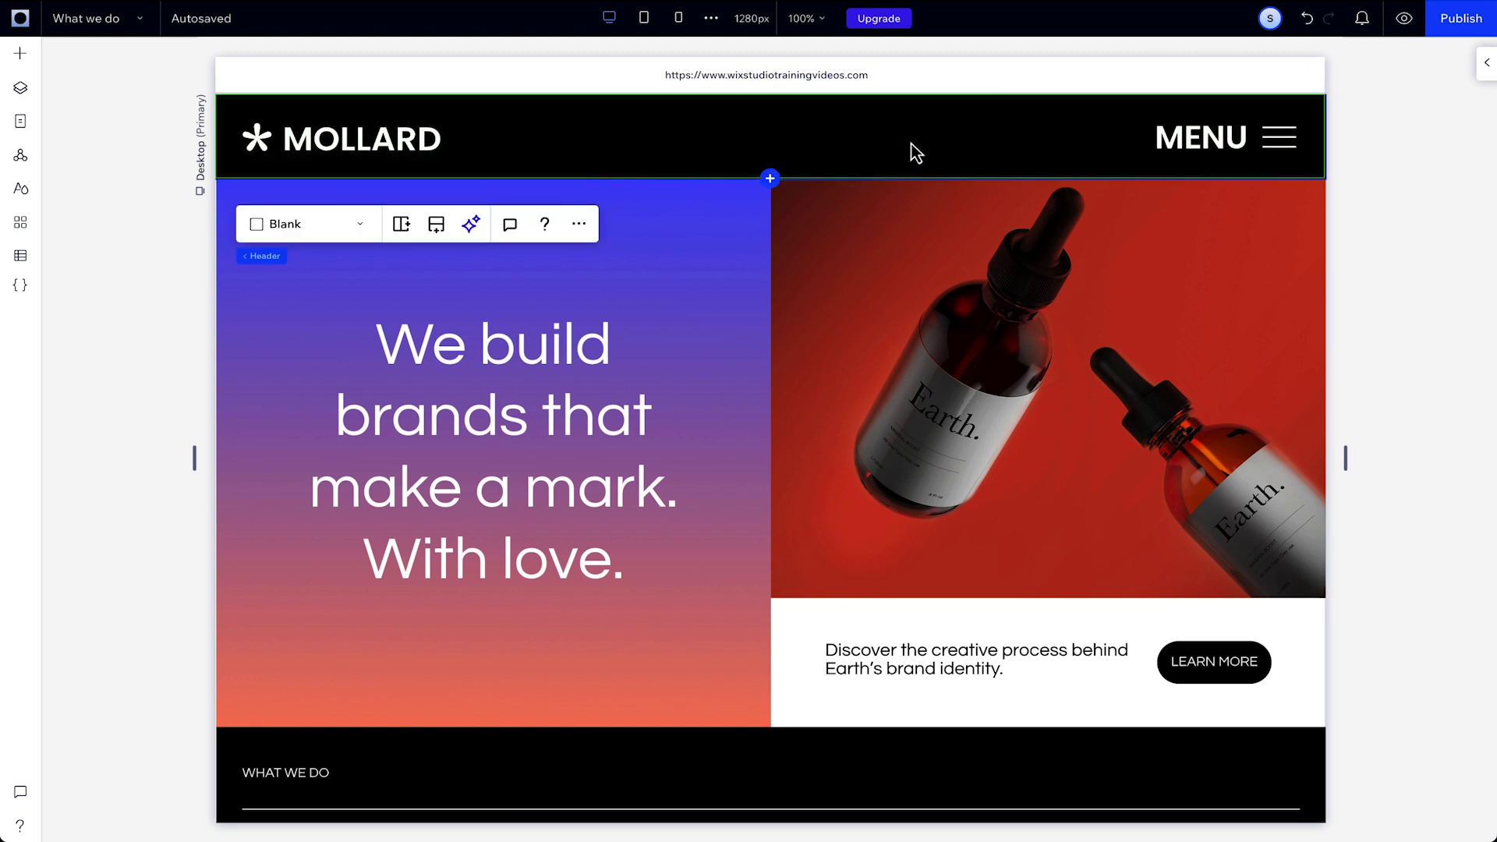
click(1487, 63)
scroll(1387, 357, down, 7)
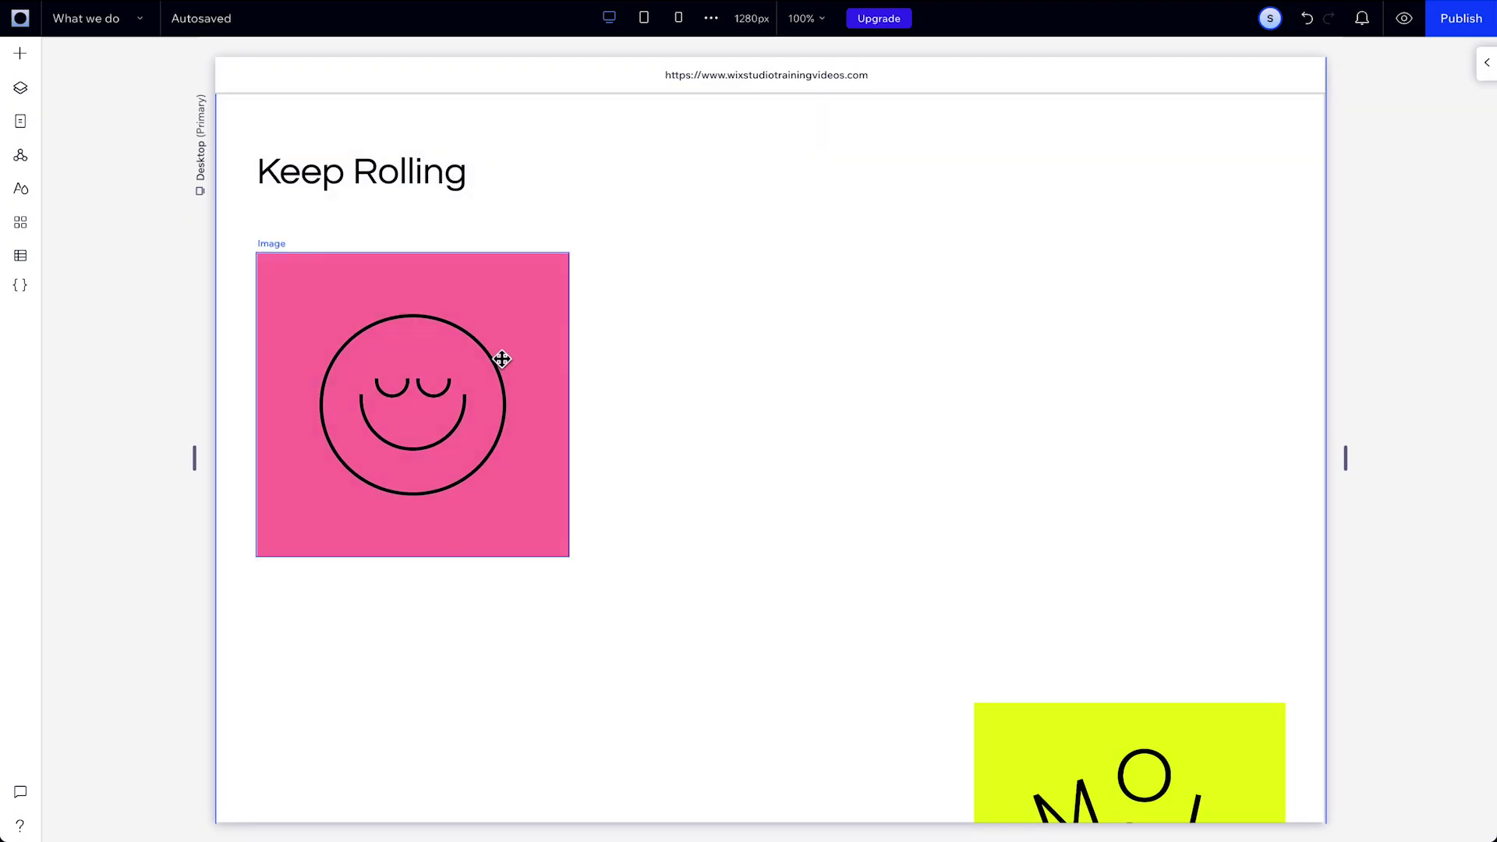
- Add a Loop interaction with the Breathe preset to the pink smiley image in Keep Rolling
click(482, 371)
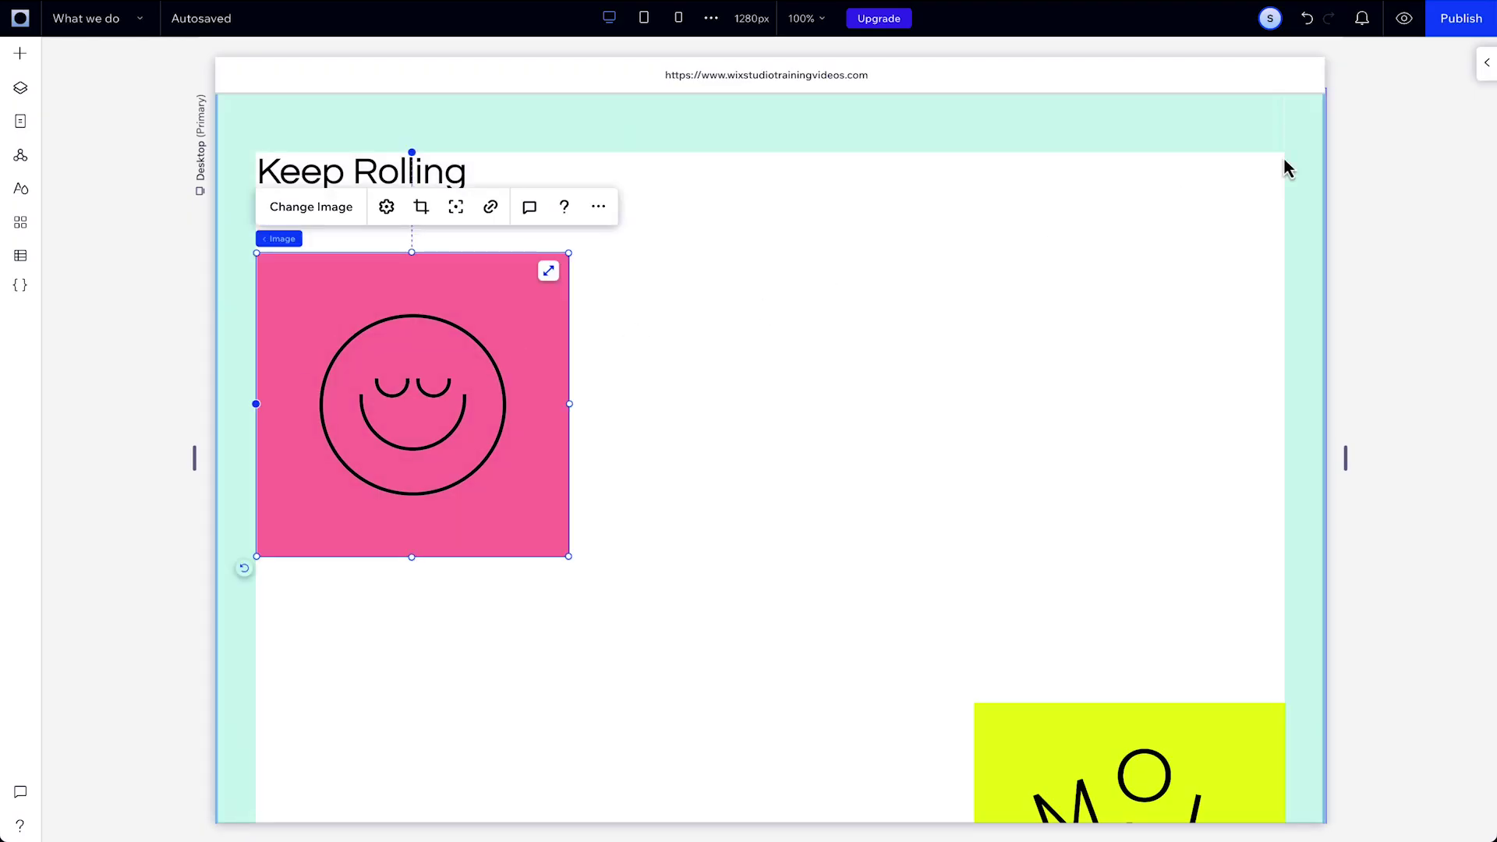
click(1487, 64)
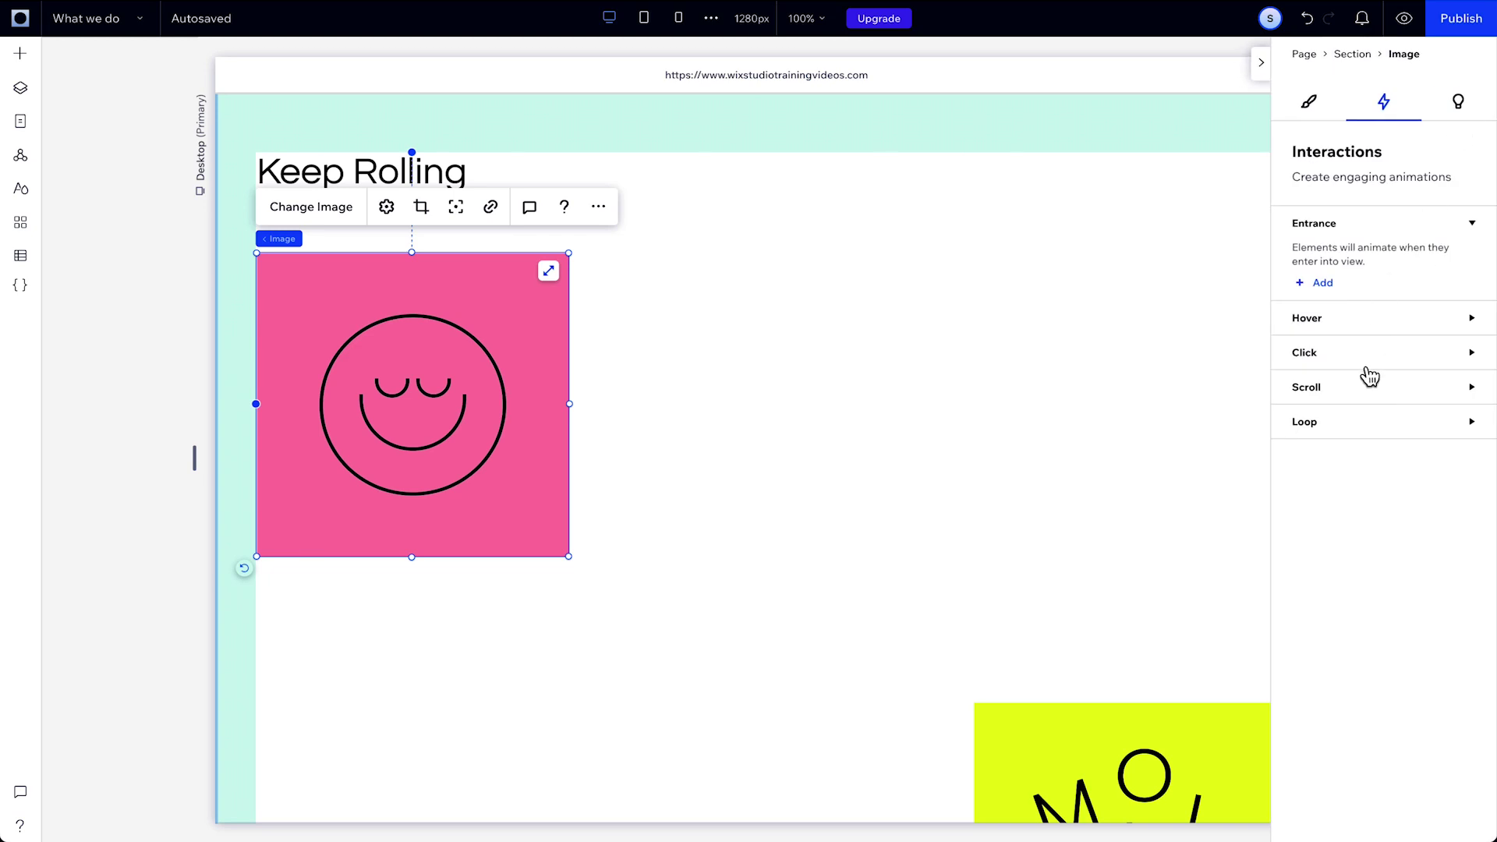
click(1354, 435)
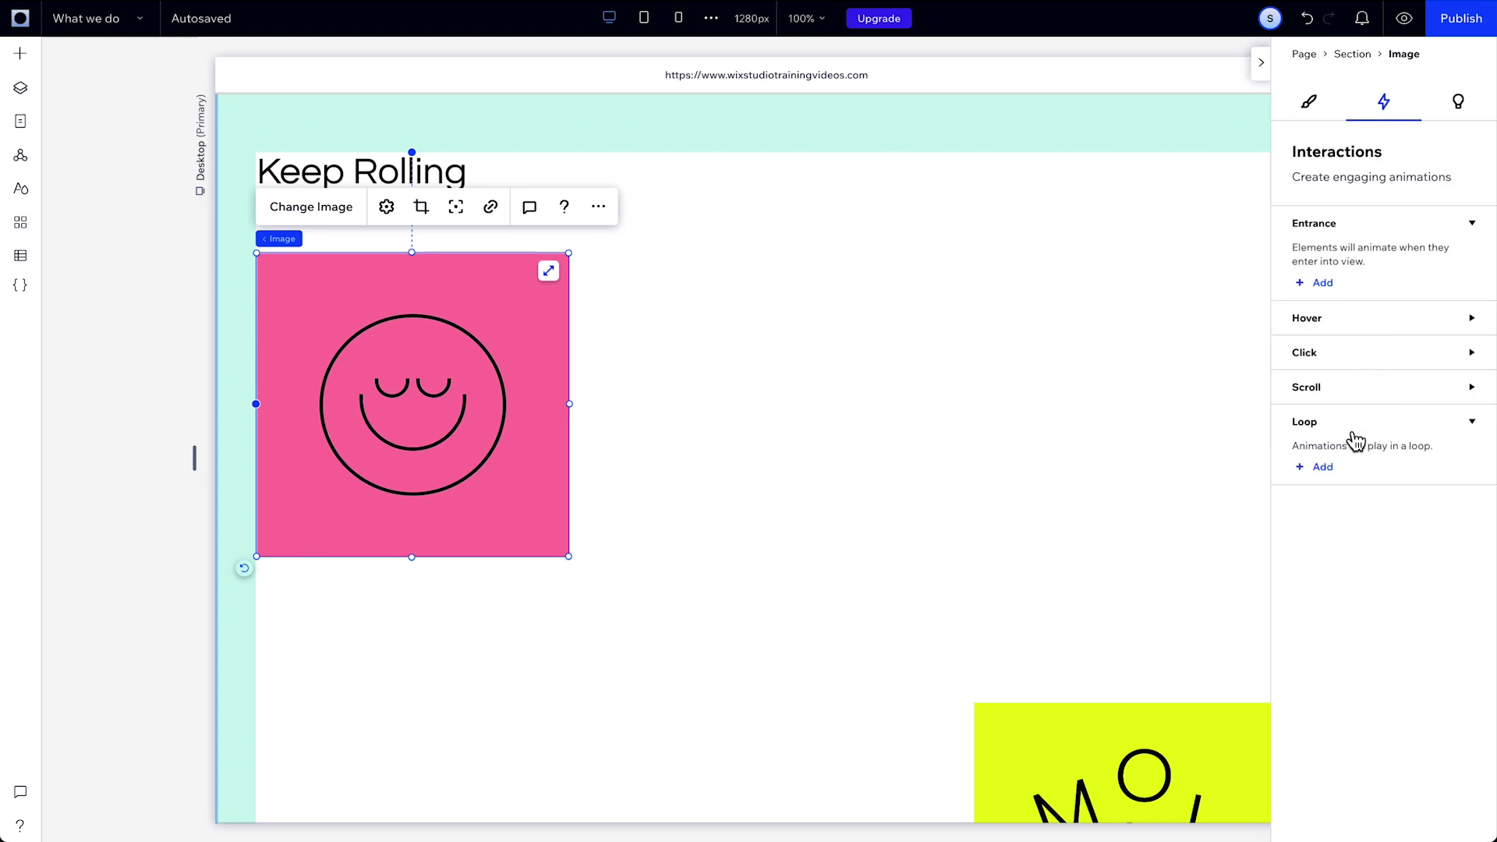
click(1324, 468)
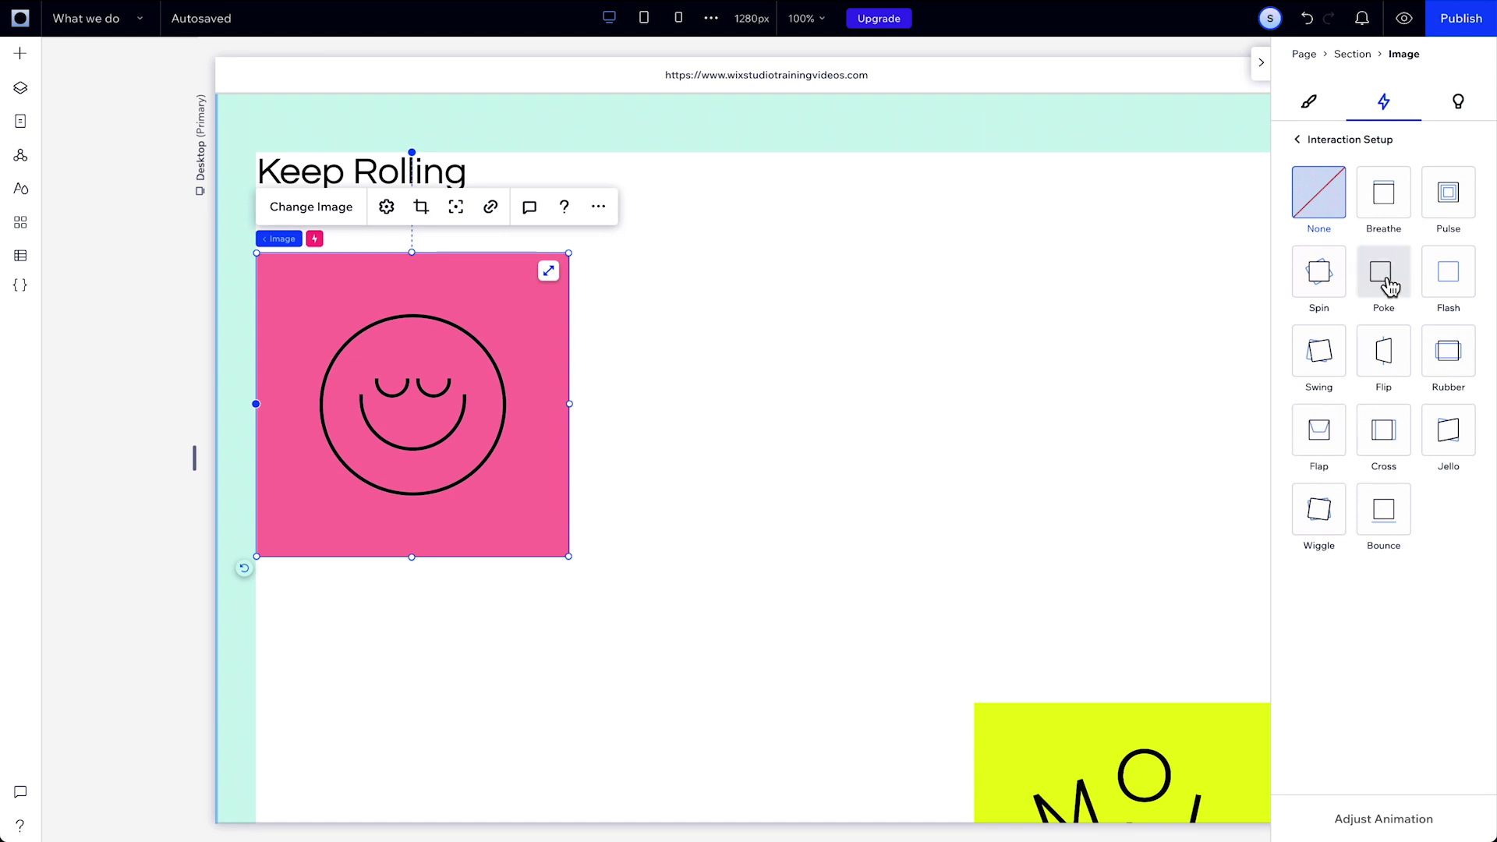
click(1394, 205)
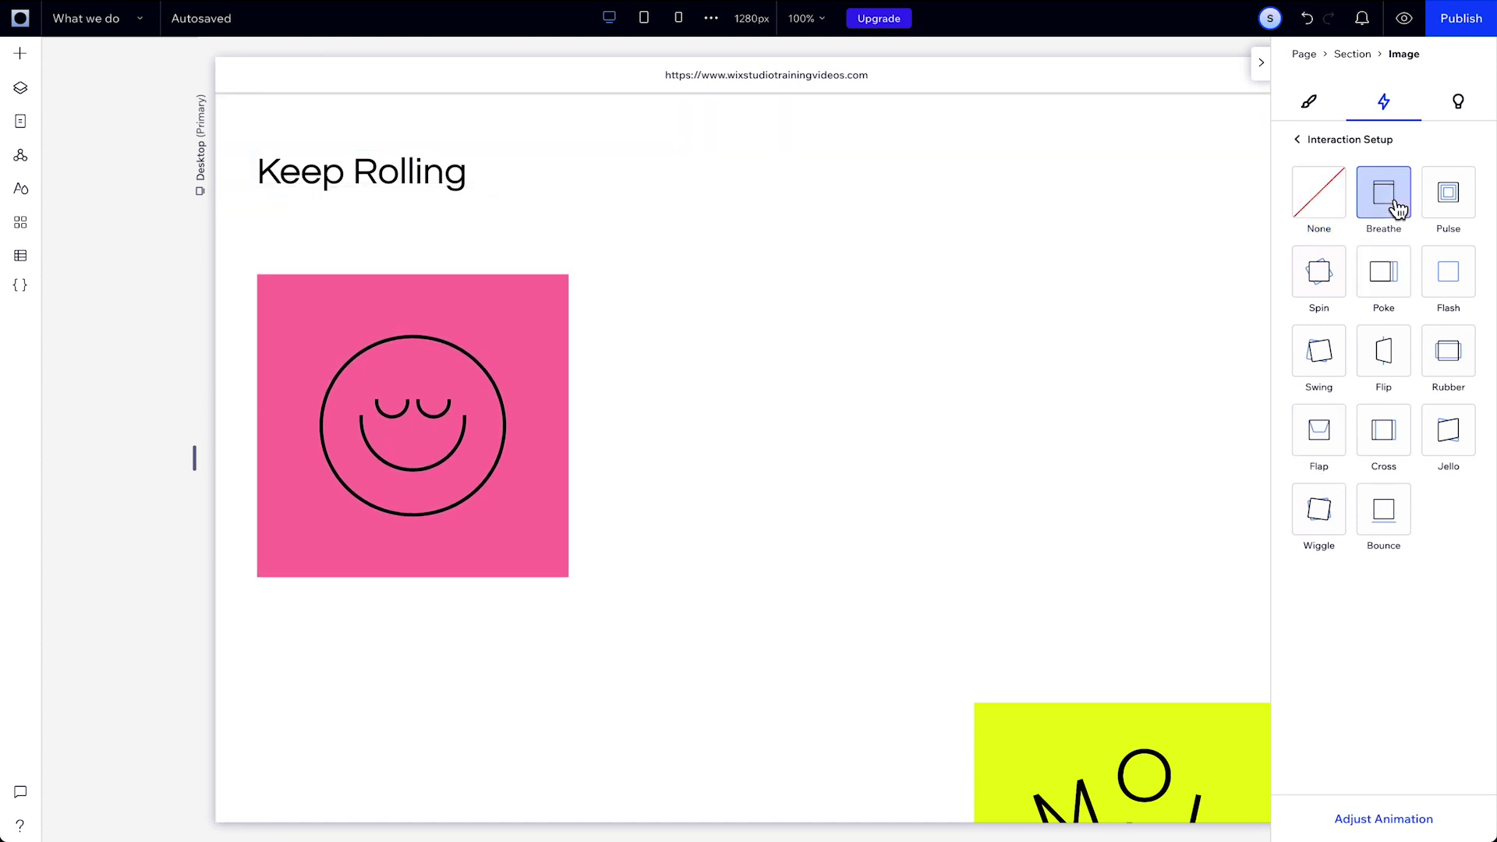
- Set the smiley's Breathe loop to a 3-second duration with easeInOutSine easing, then preview the site
click(1386, 819)
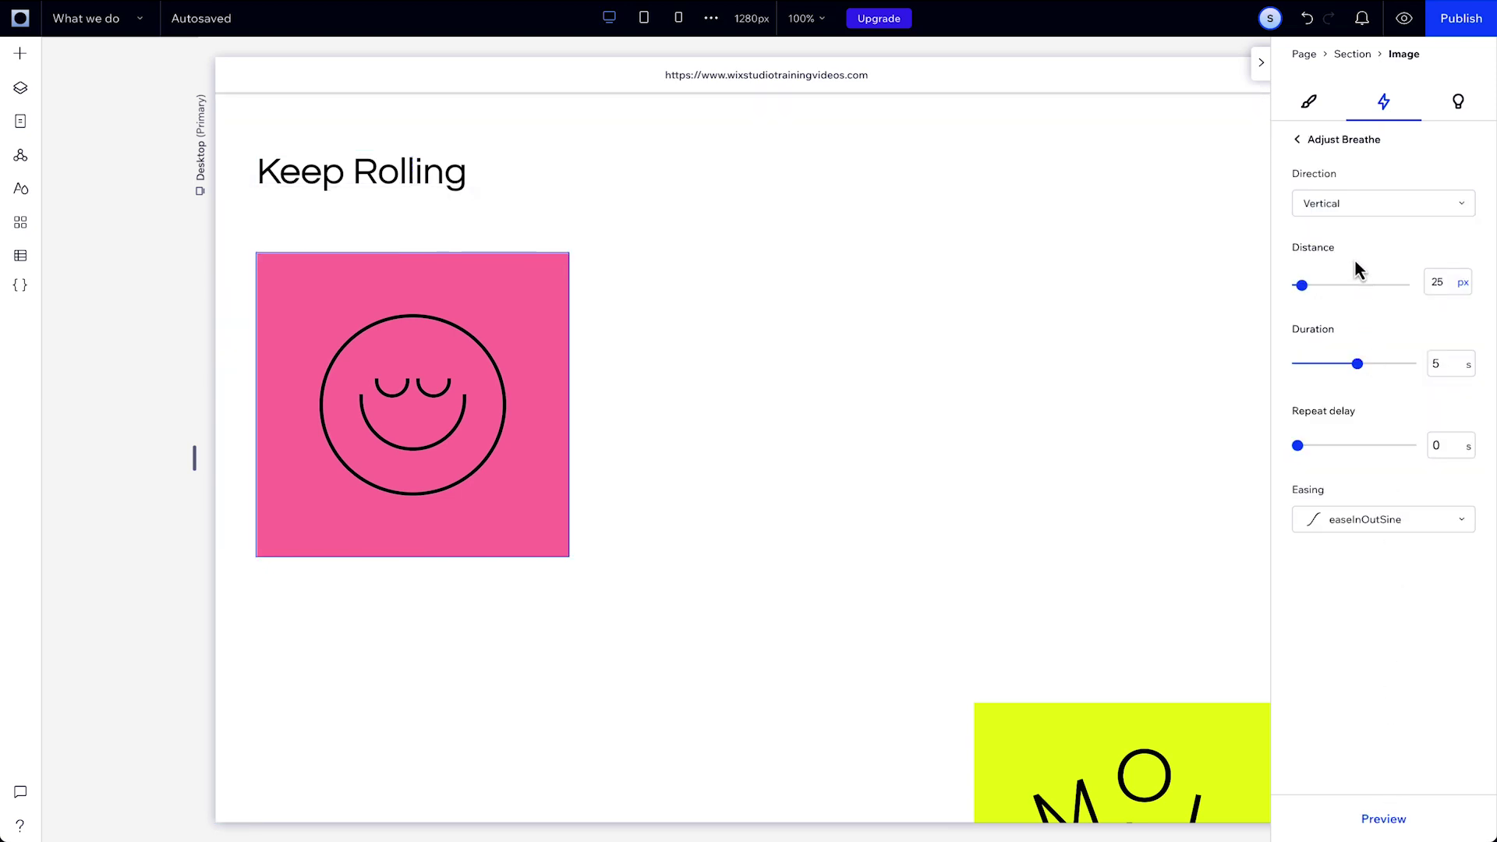
click(1444, 365)
text(3)
click(1377, 409)
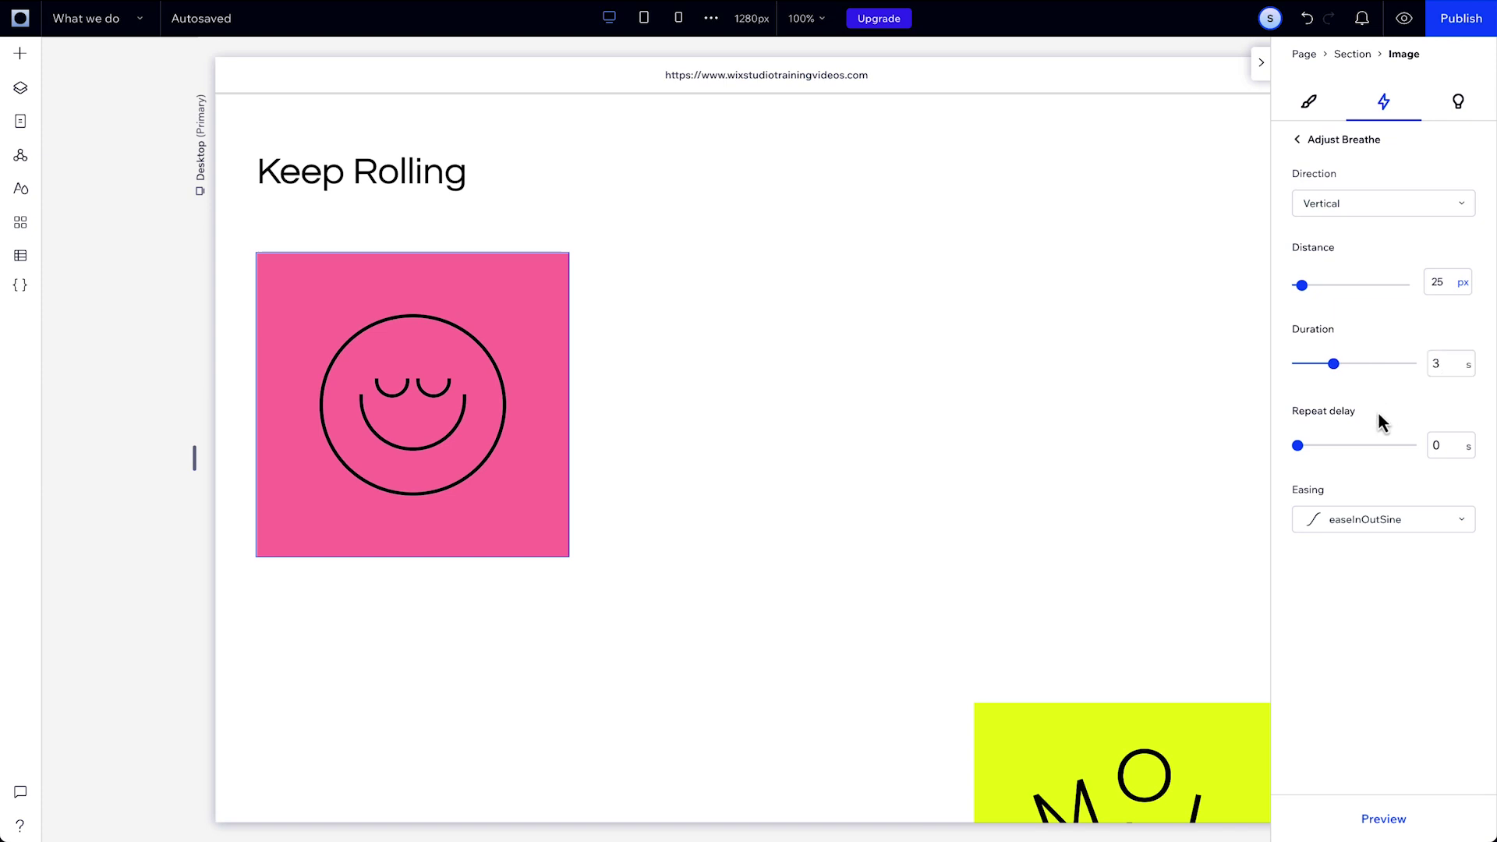
click(1391, 531)
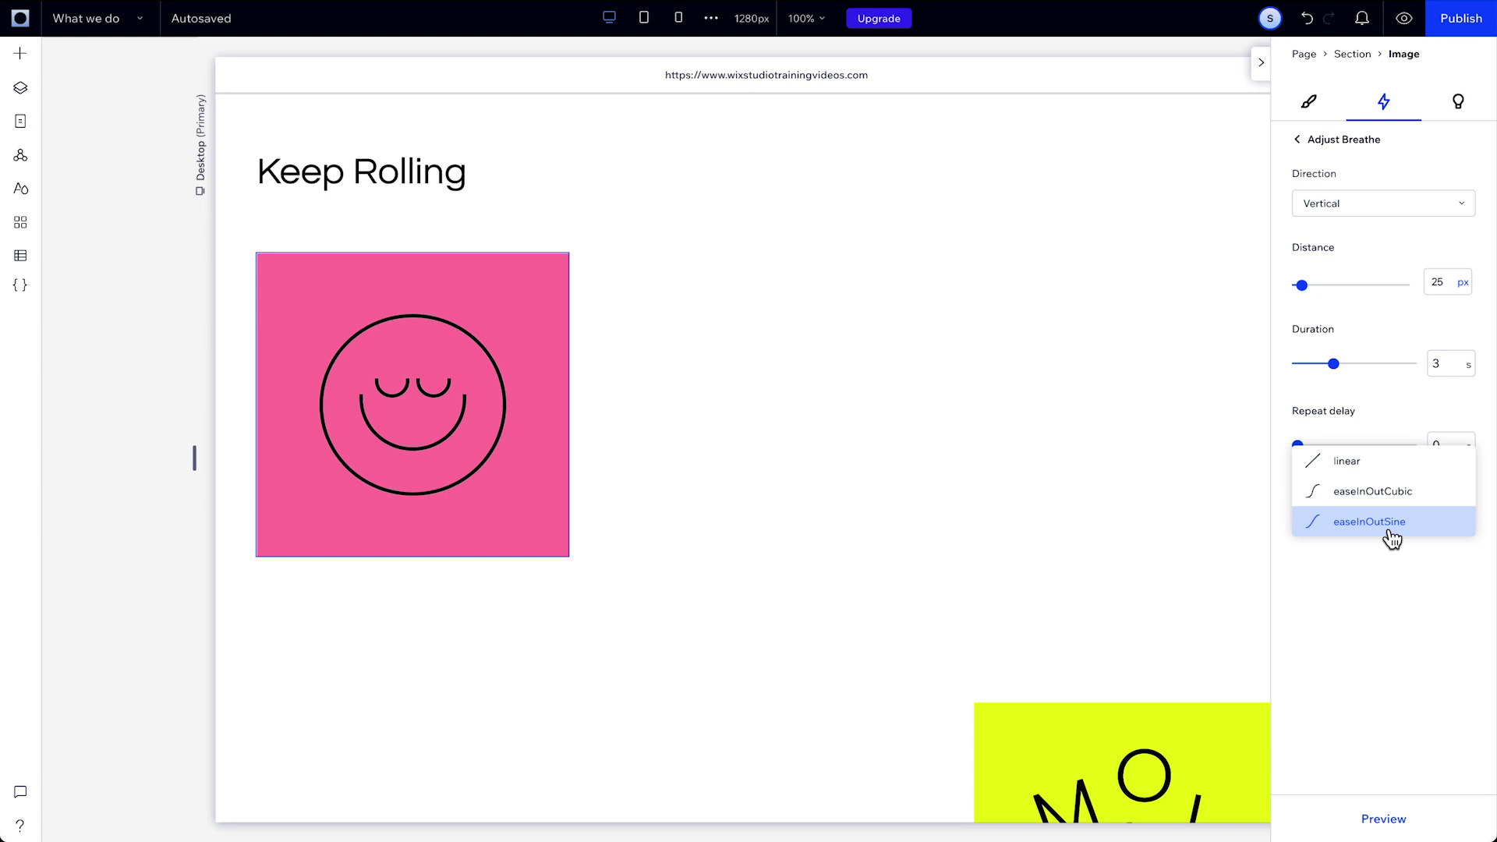
click(1391, 523)
click(1403, 22)
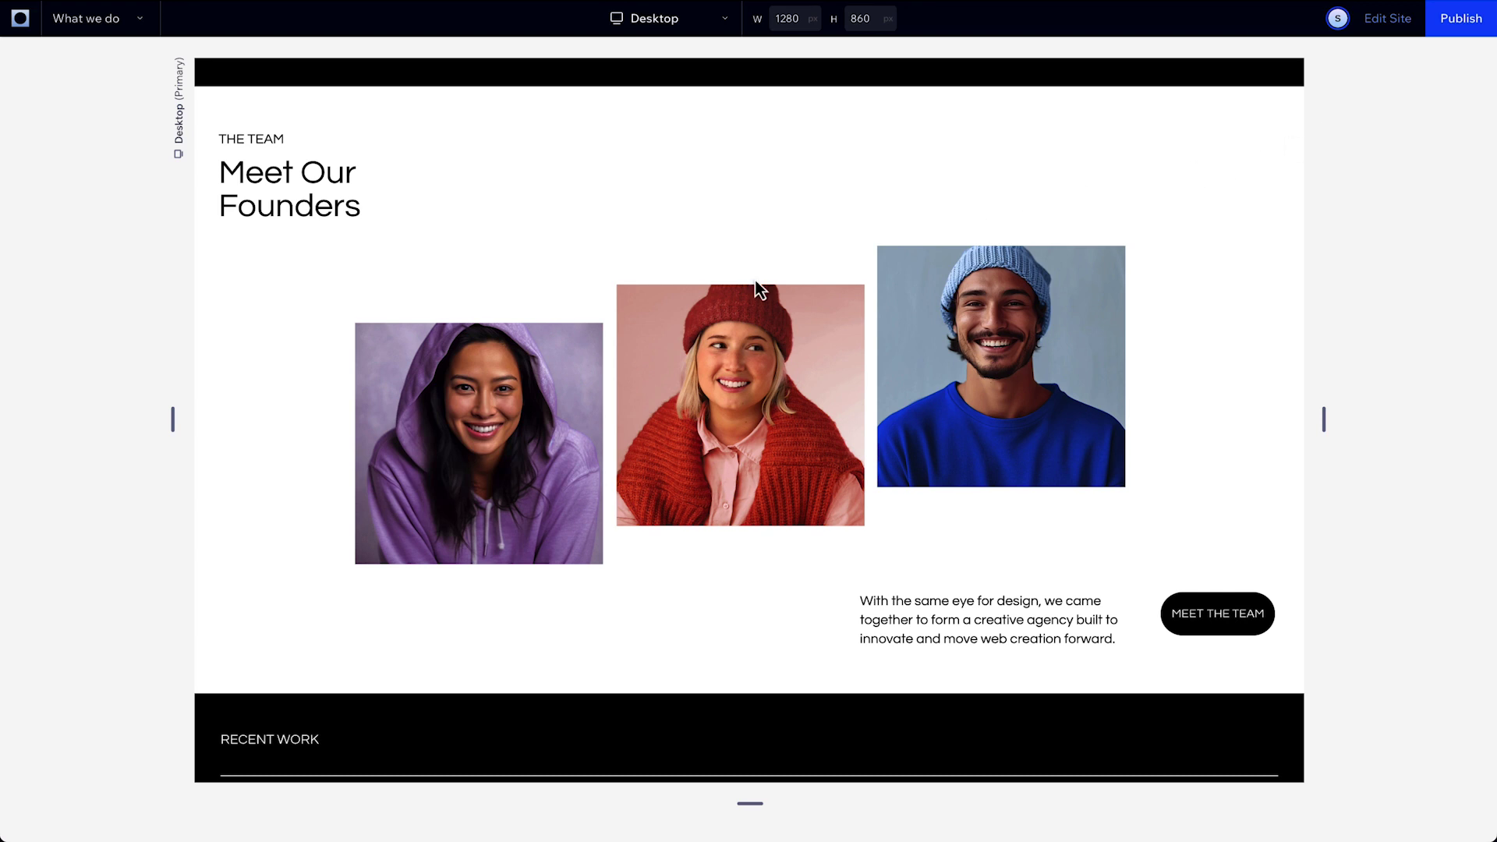
- Check the founder photos' hover effects in the Meet Our Founders section of the preview
mouse_move(496, 437)
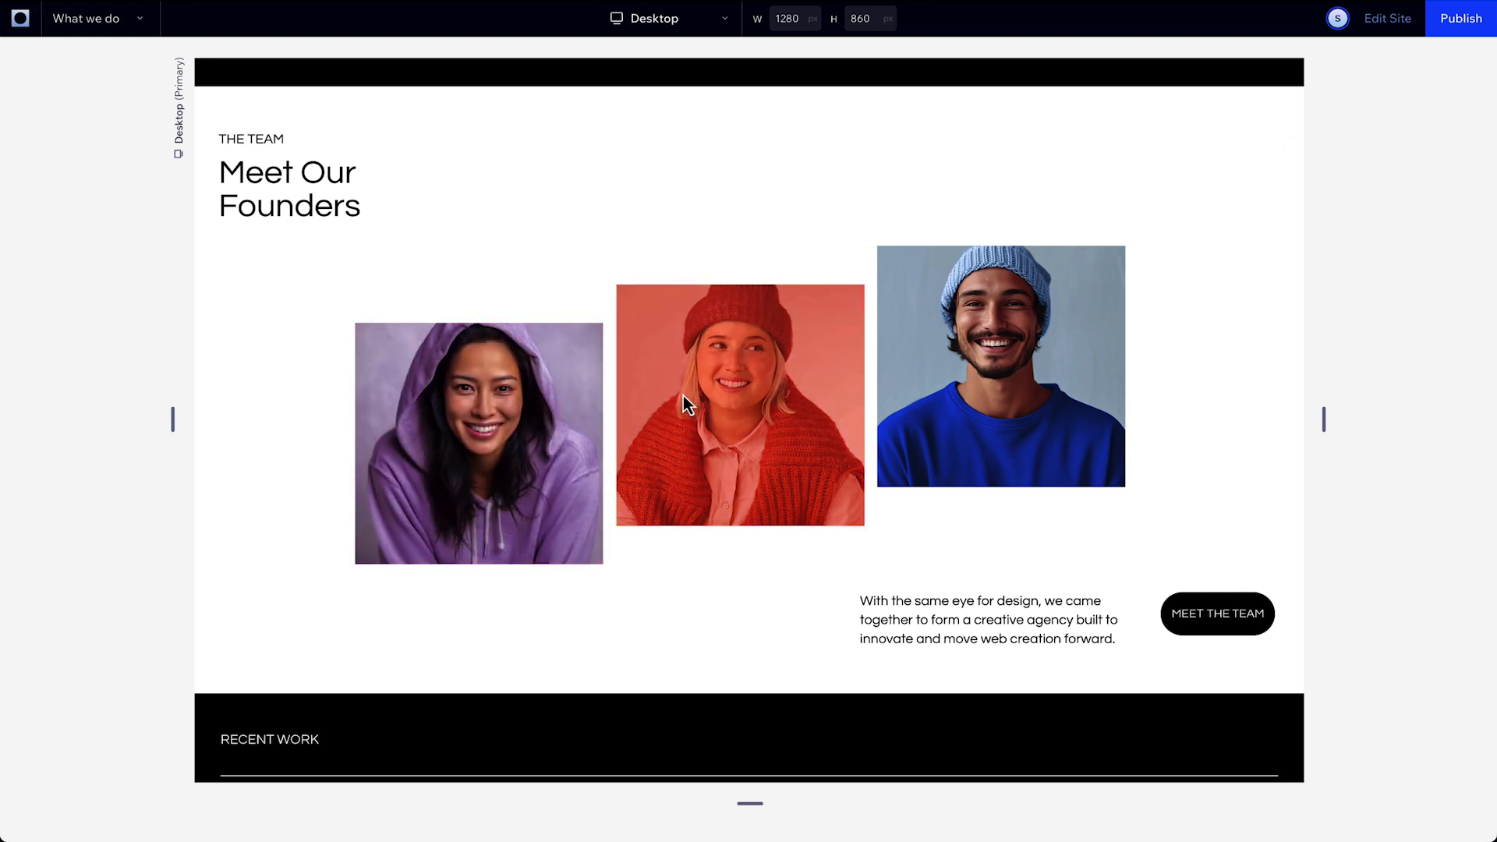
mouse_move(938, 370)
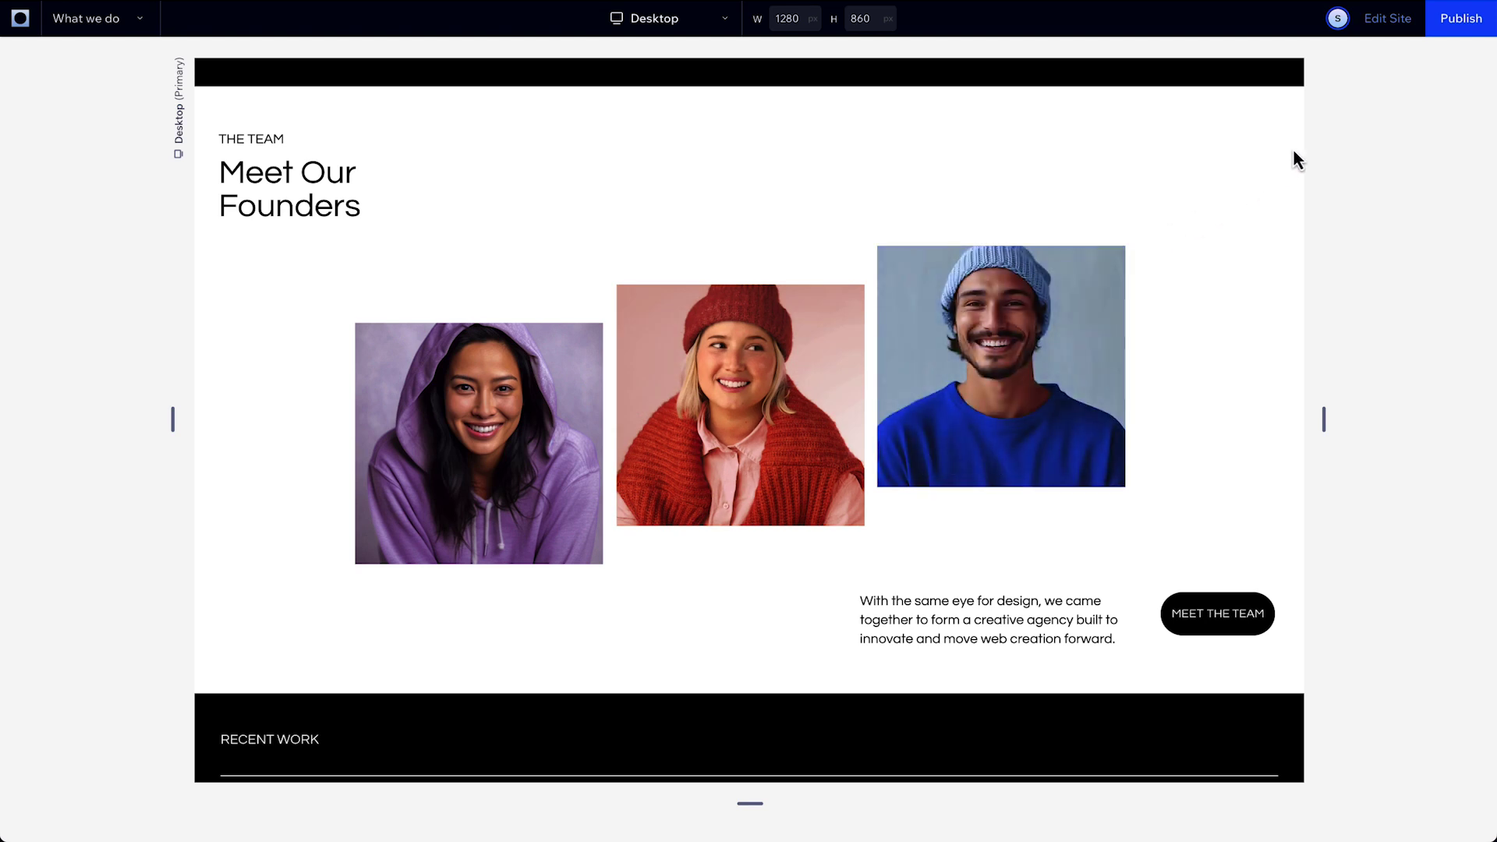
- Return to the editor and select the first founder photo's outer Container through Layers
click(1388, 20)
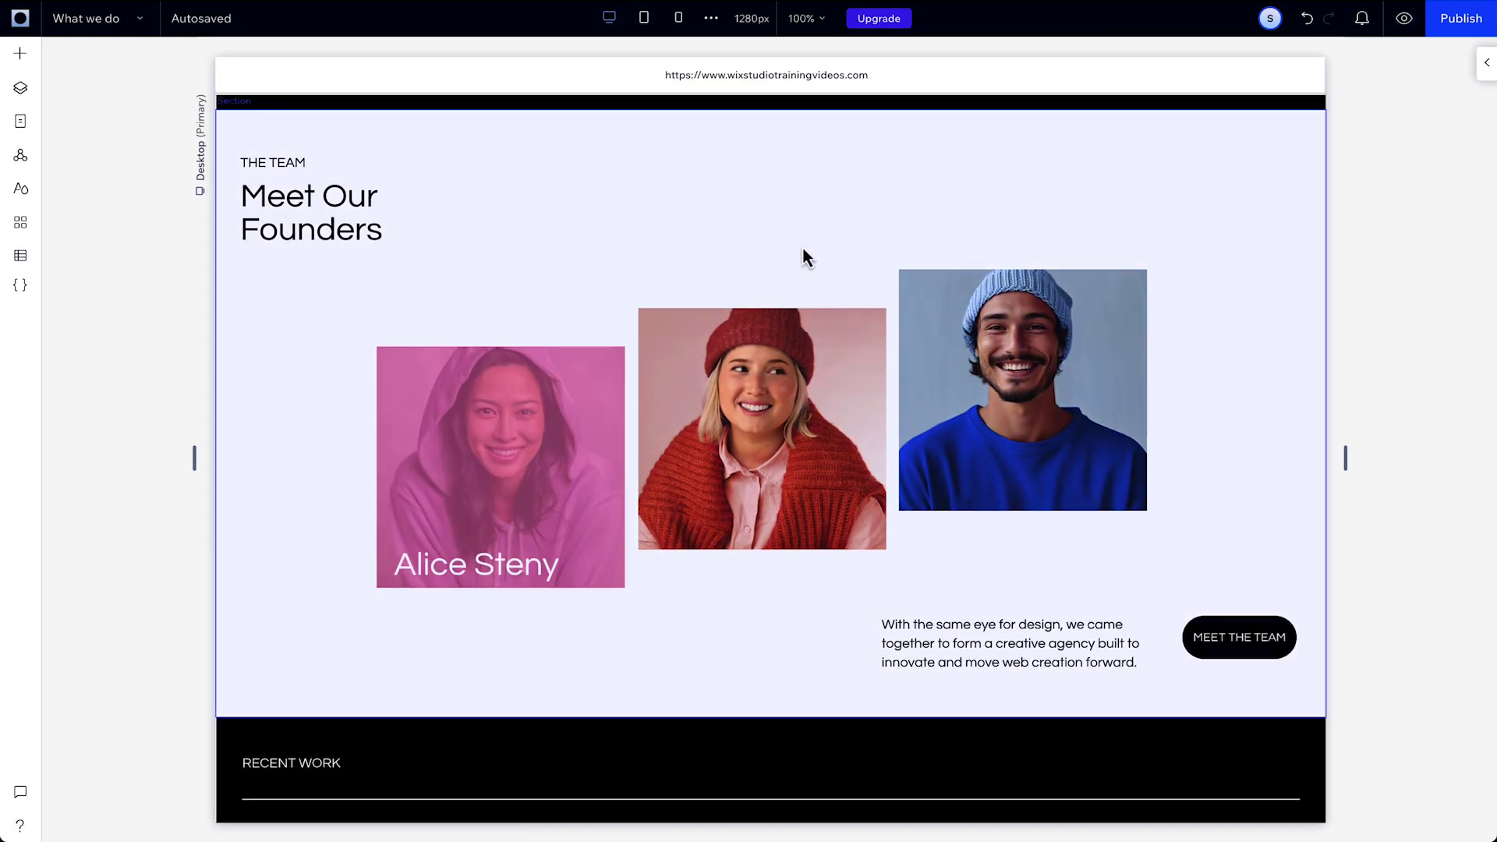
click(542, 419)
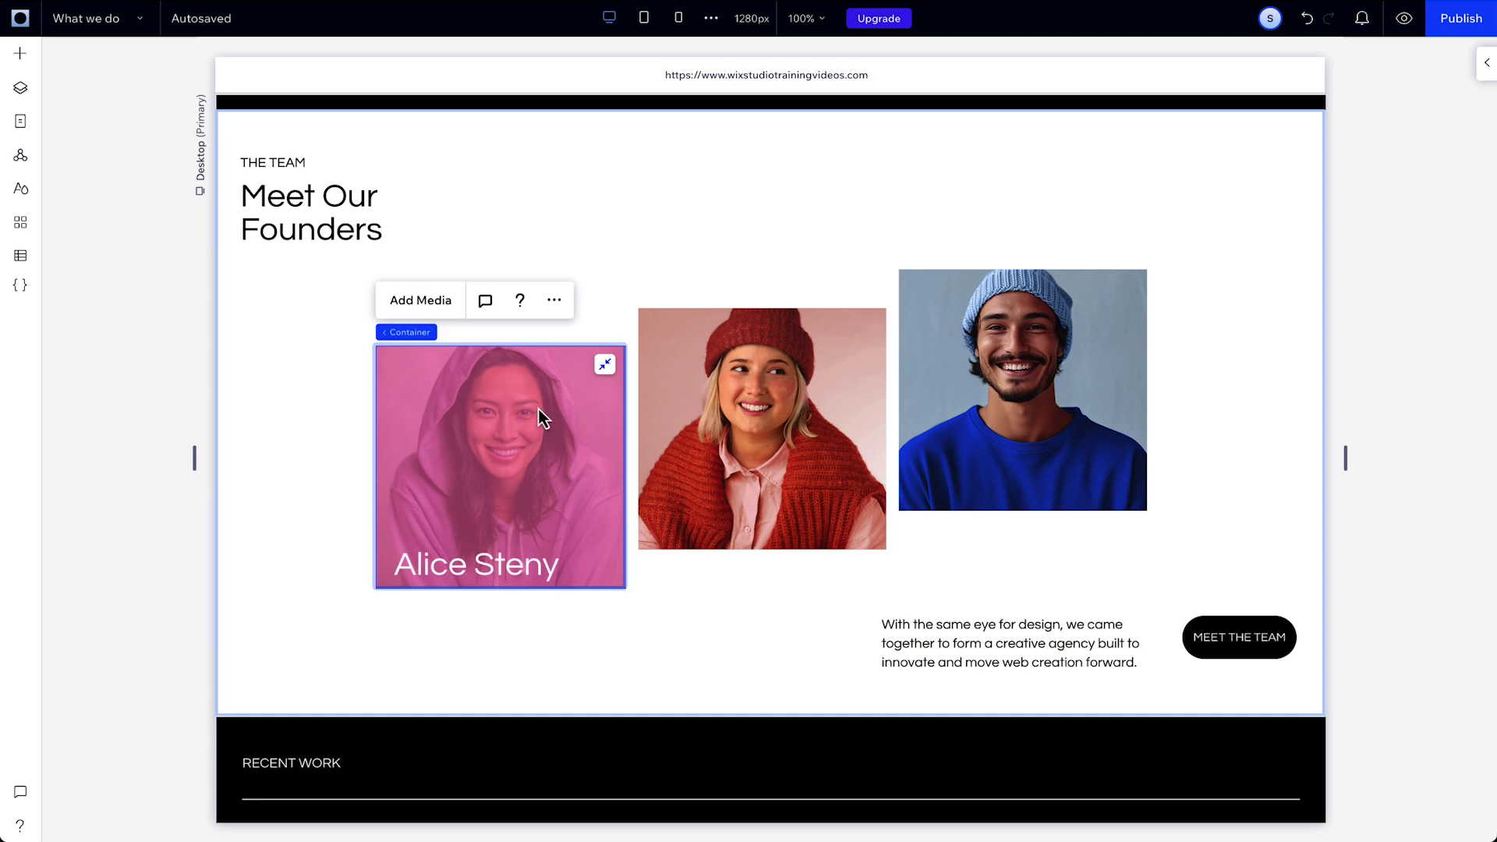
click(21, 87)
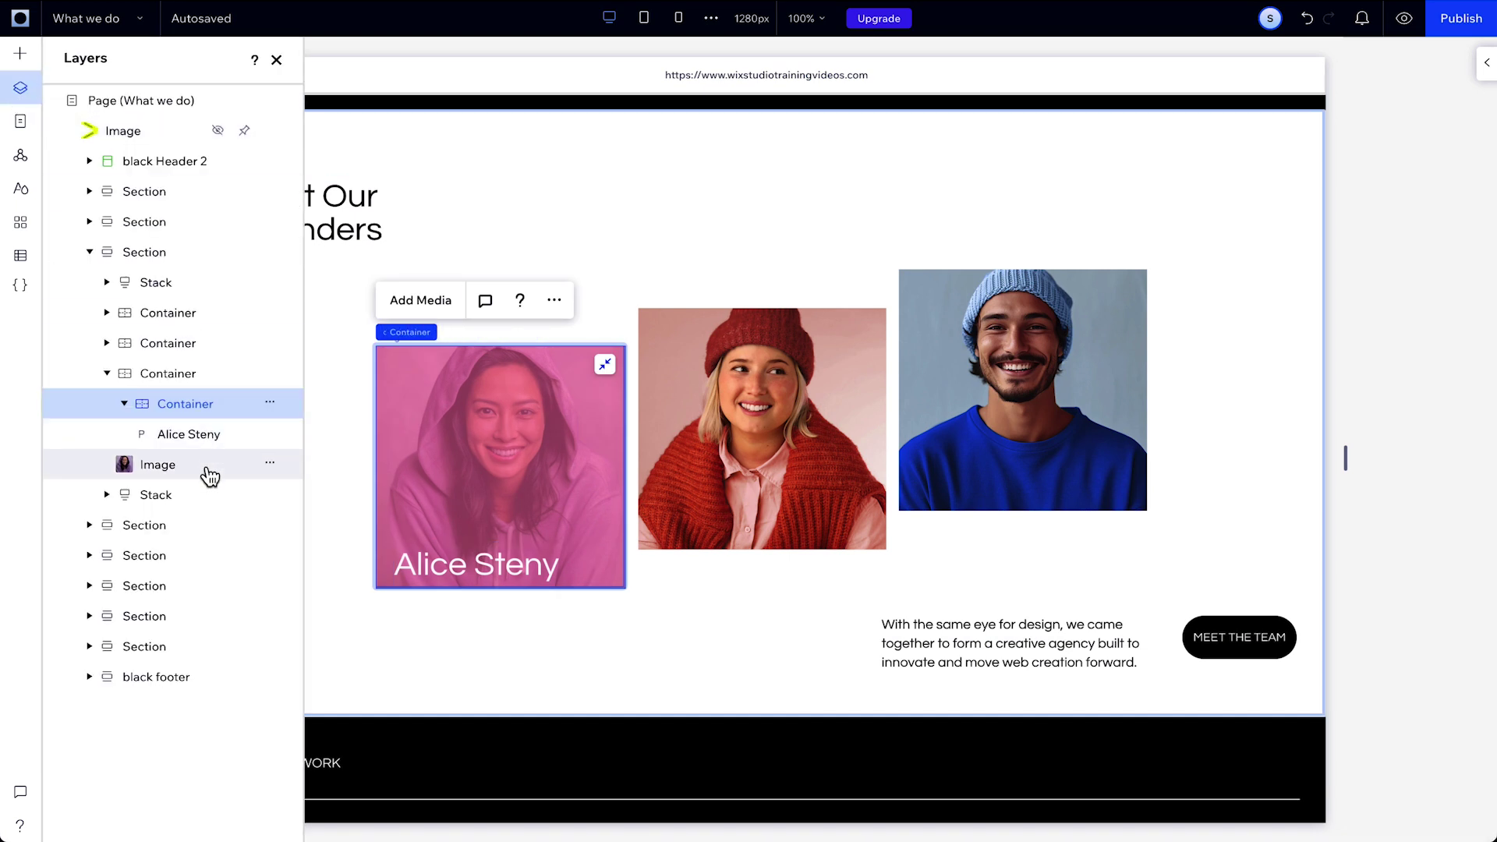
click(209, 374)
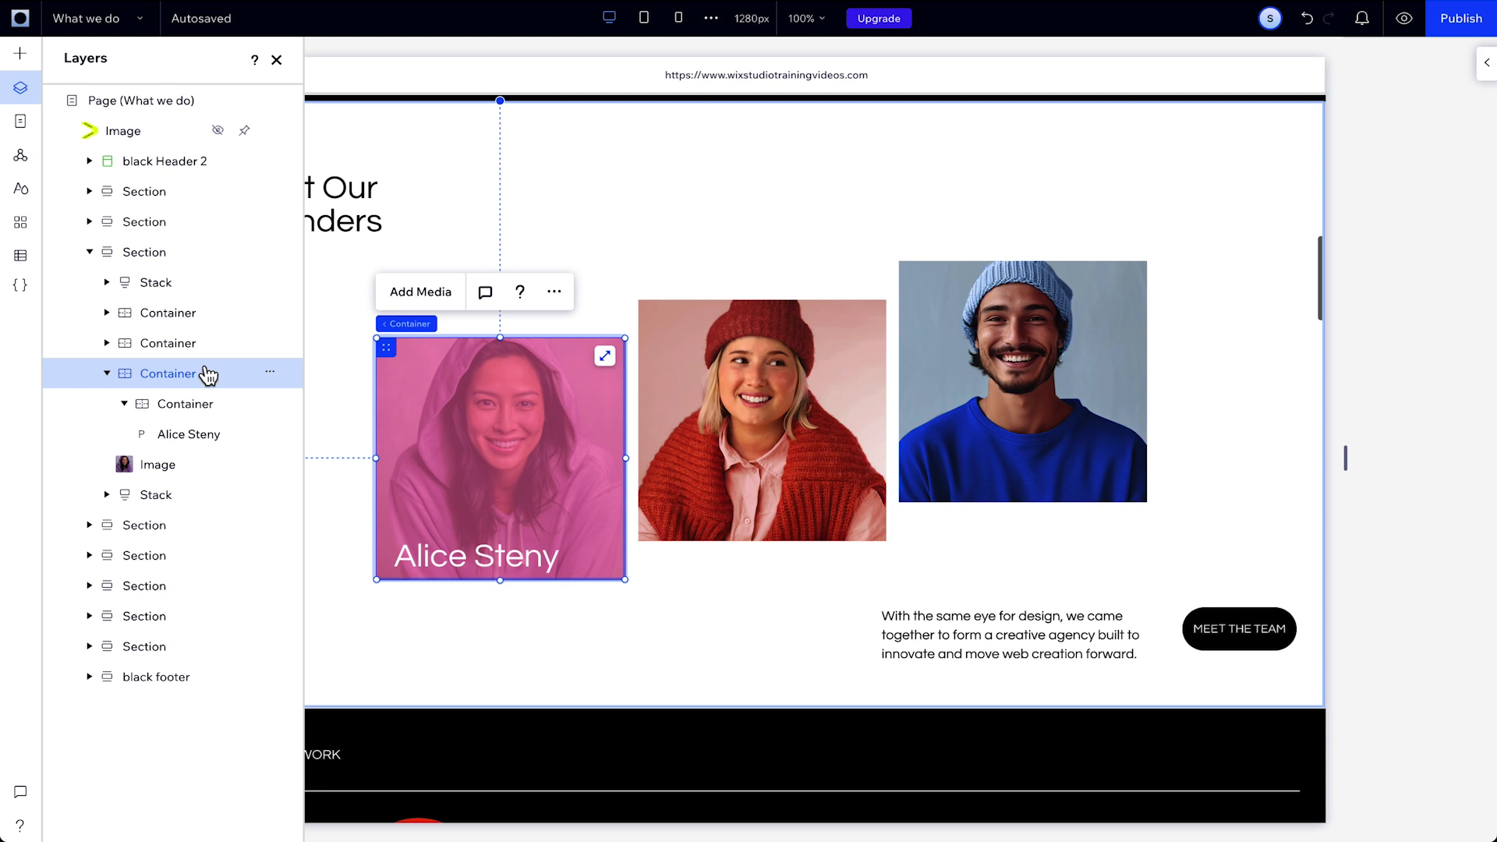
click(20, 87)
- Add a Hover interaction to that container and switch to Custom animations
click(1486, 66)
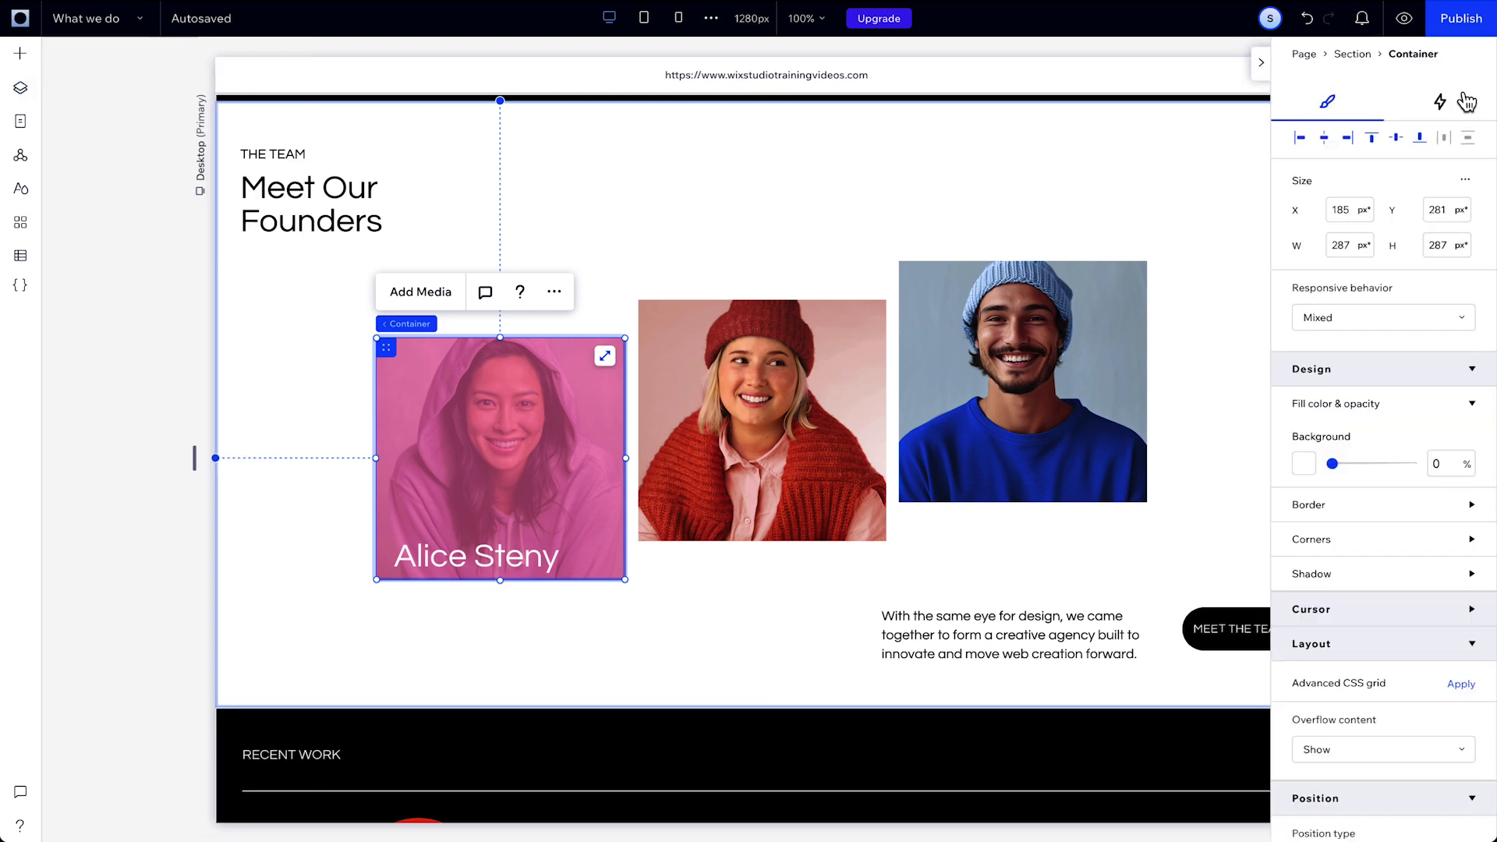
click(1440, 101)
click(1353, 327)
click(1329, 390)
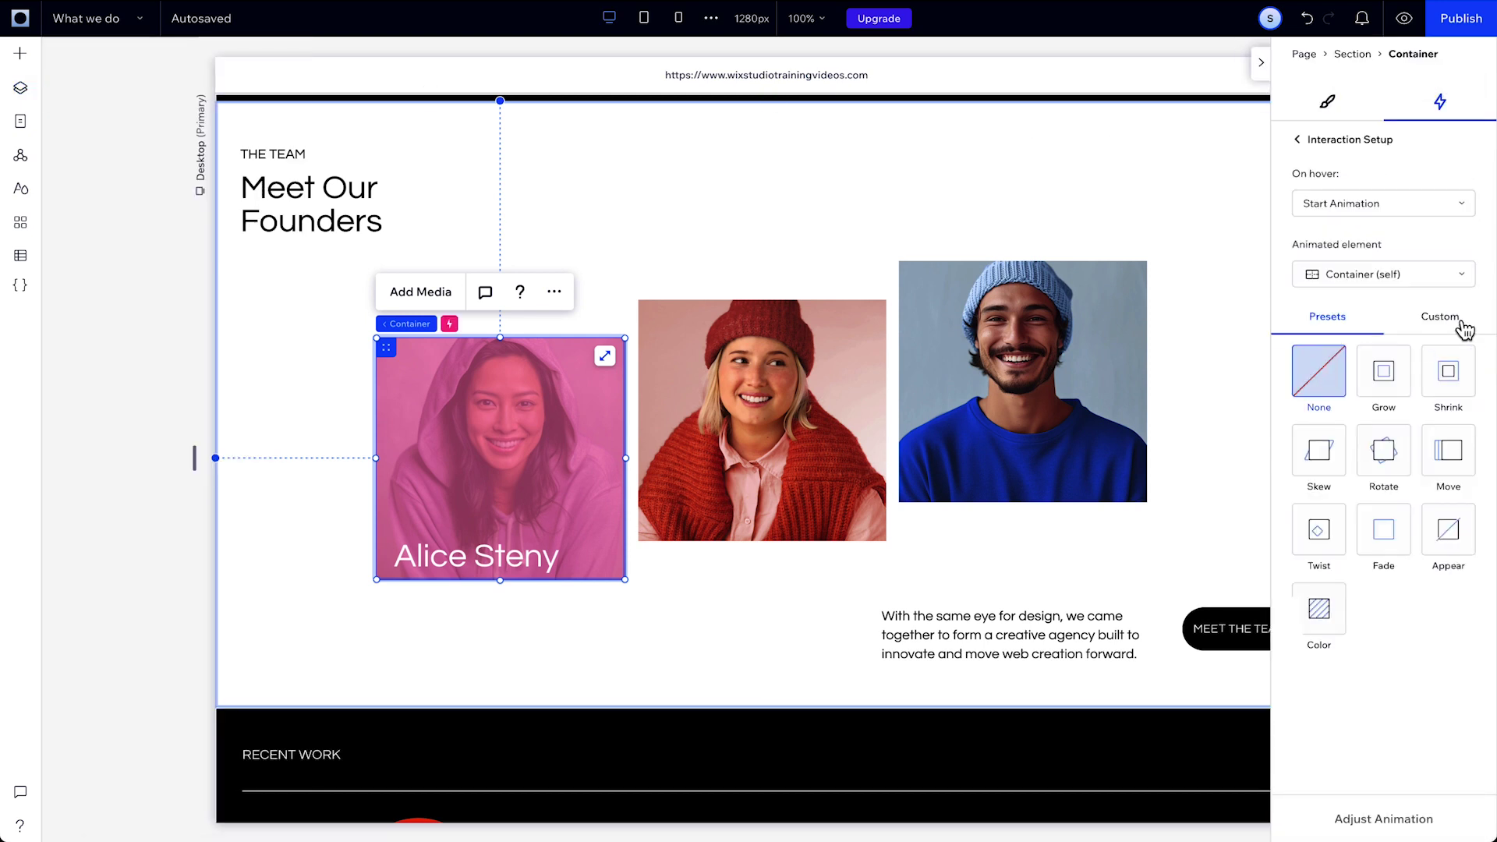
click(1465, 329)
- Create a custom animation and switch the designer to its Initial state
click(1384, 522)
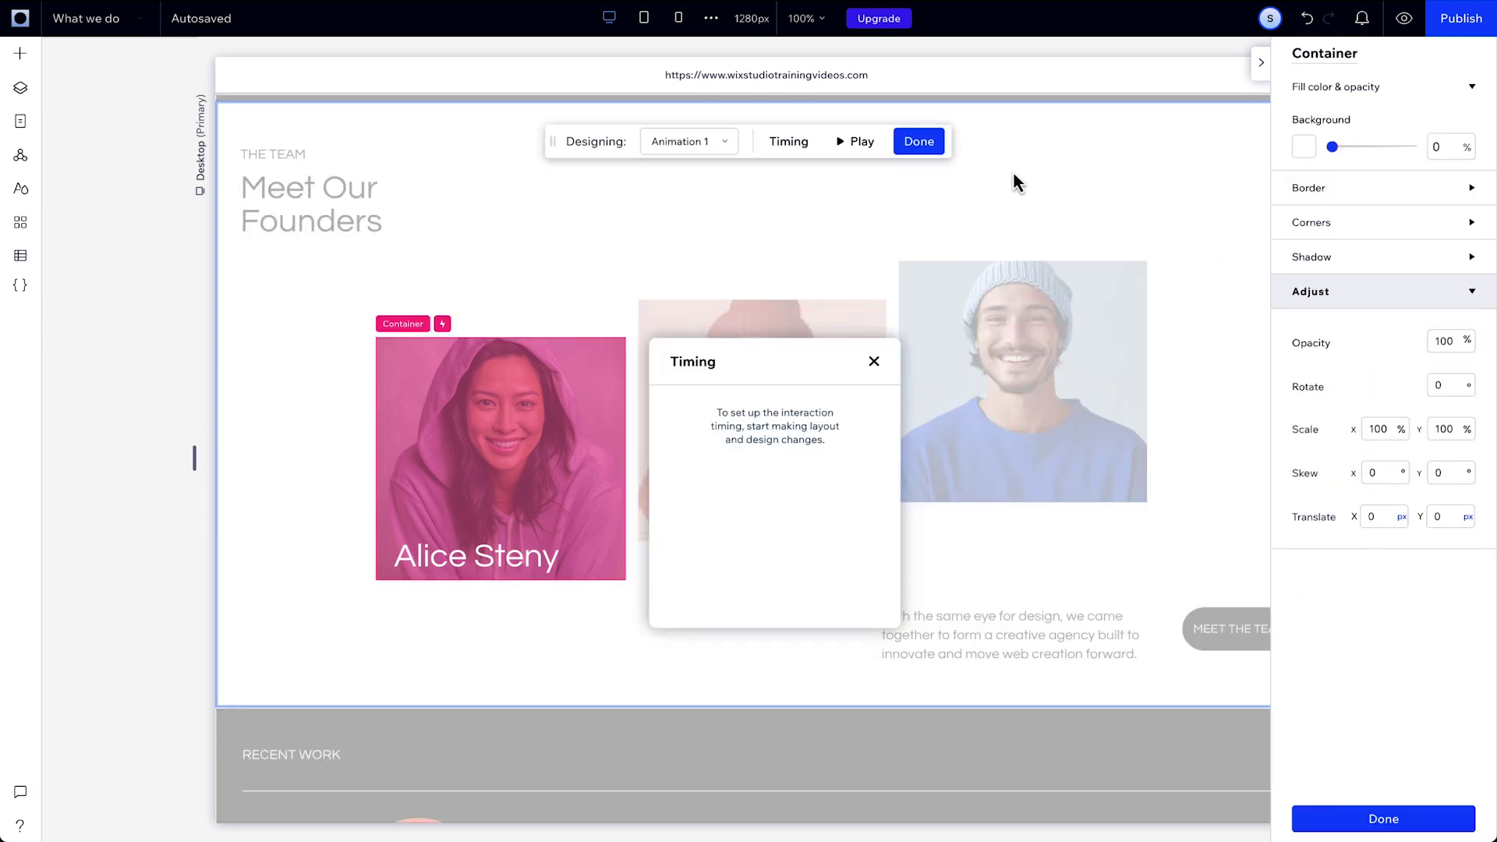
click(713, 141)
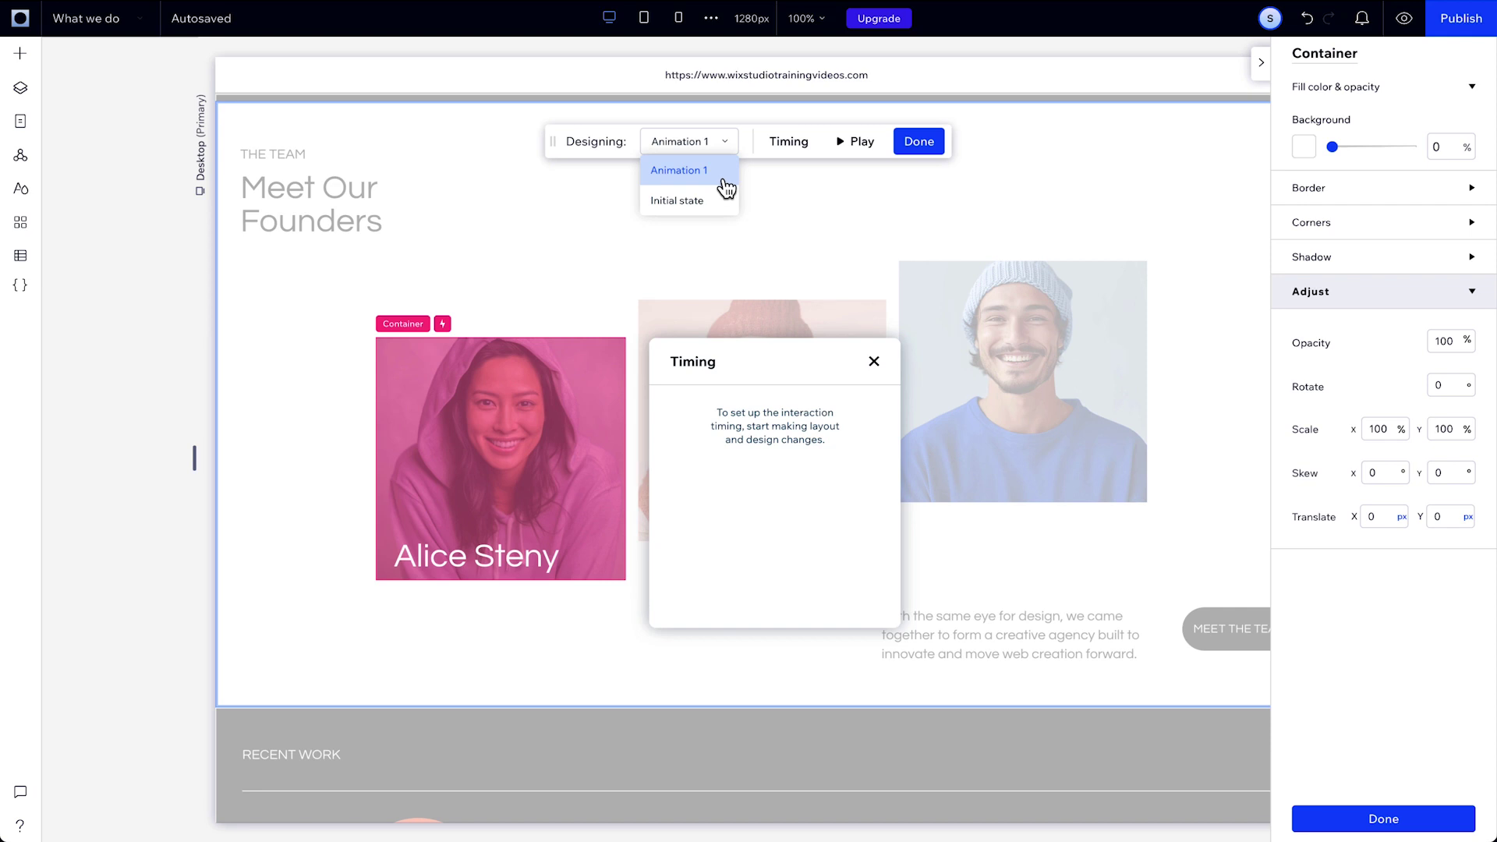
click(719, 201)
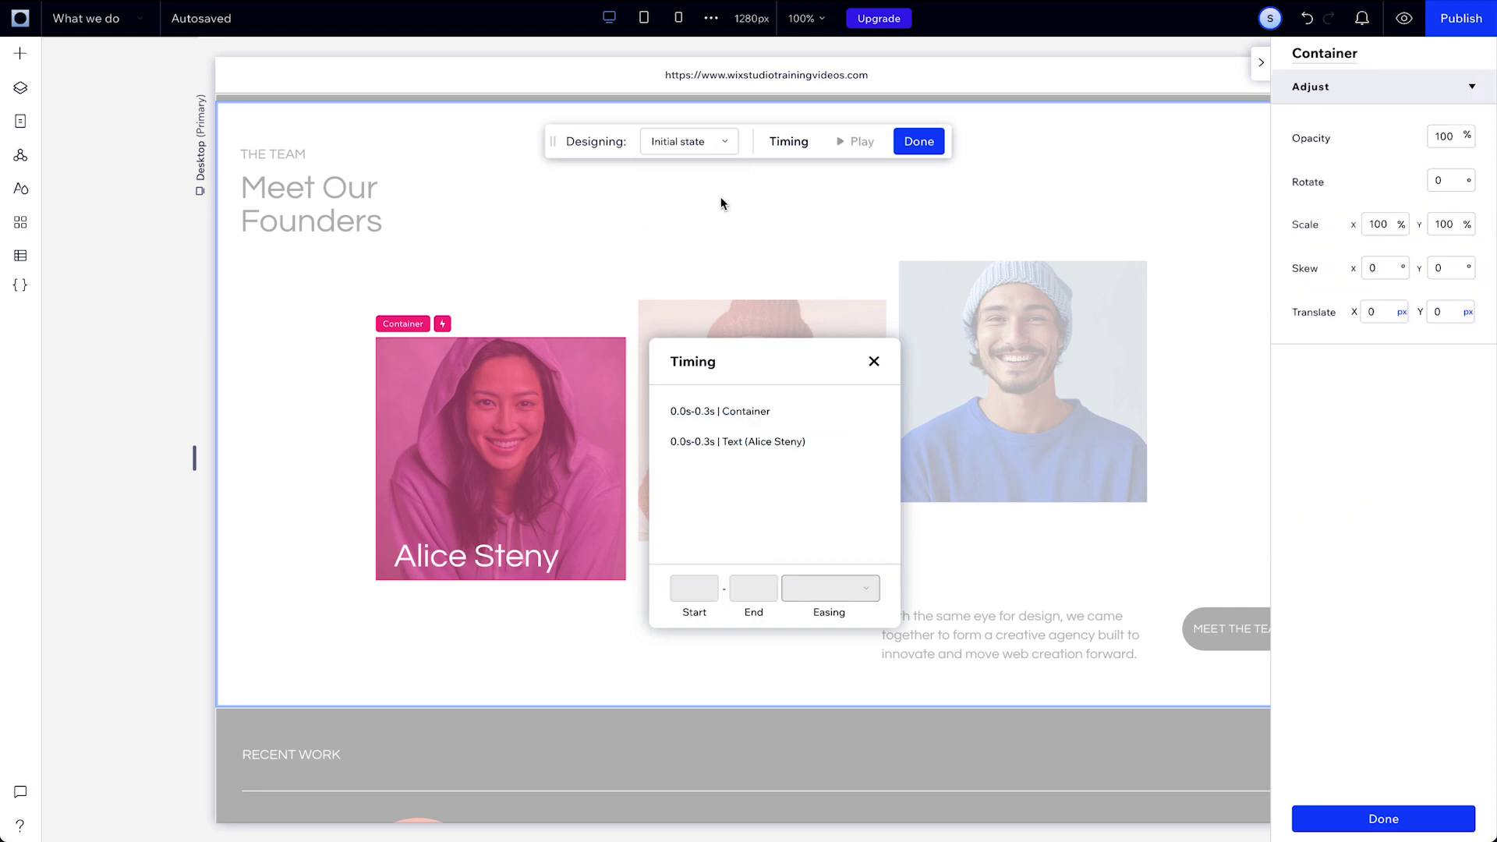
- Set the name caption text and its container to 0 opacity in the initial state
click(602, 362)
click(544, 555)
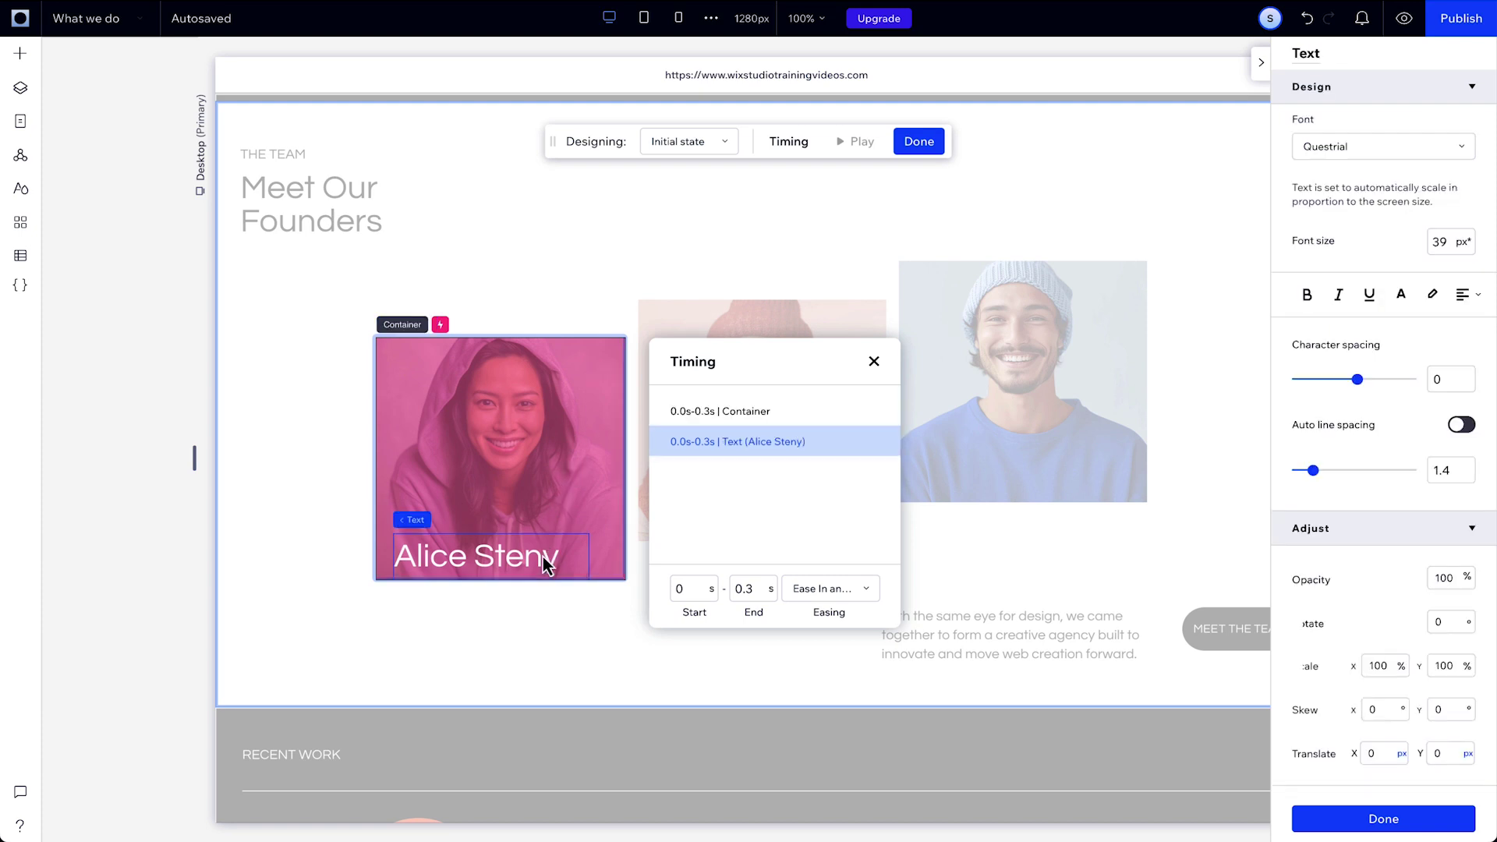
double_click(1455, 578)
text(0)
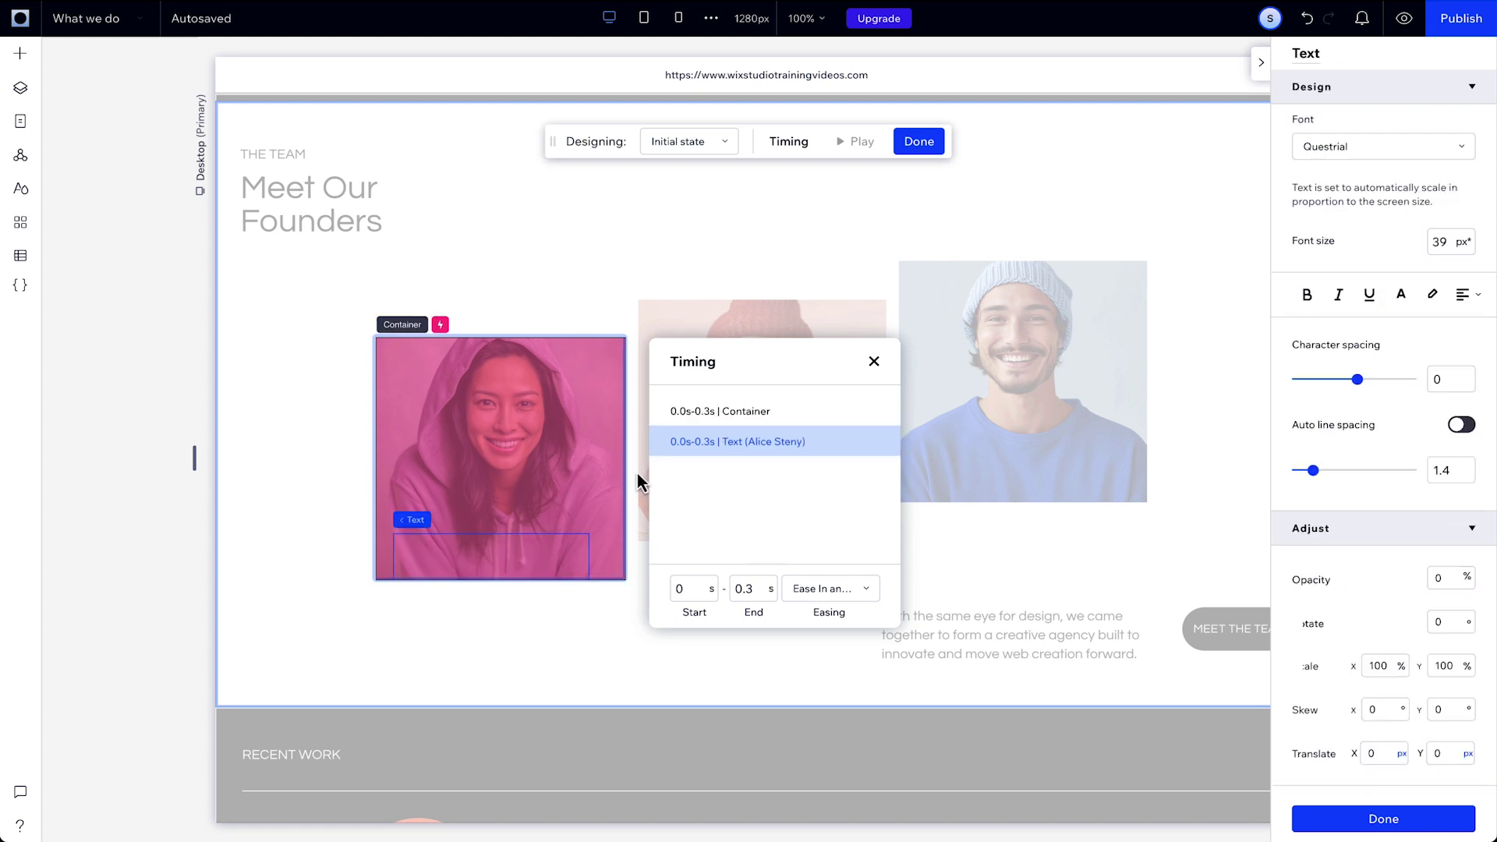
click(637, 470)
double_click(1455, 137)
- Finish the container's 0 opacity and switch the designer back to Animation 1
text(0)
click(726, 141)
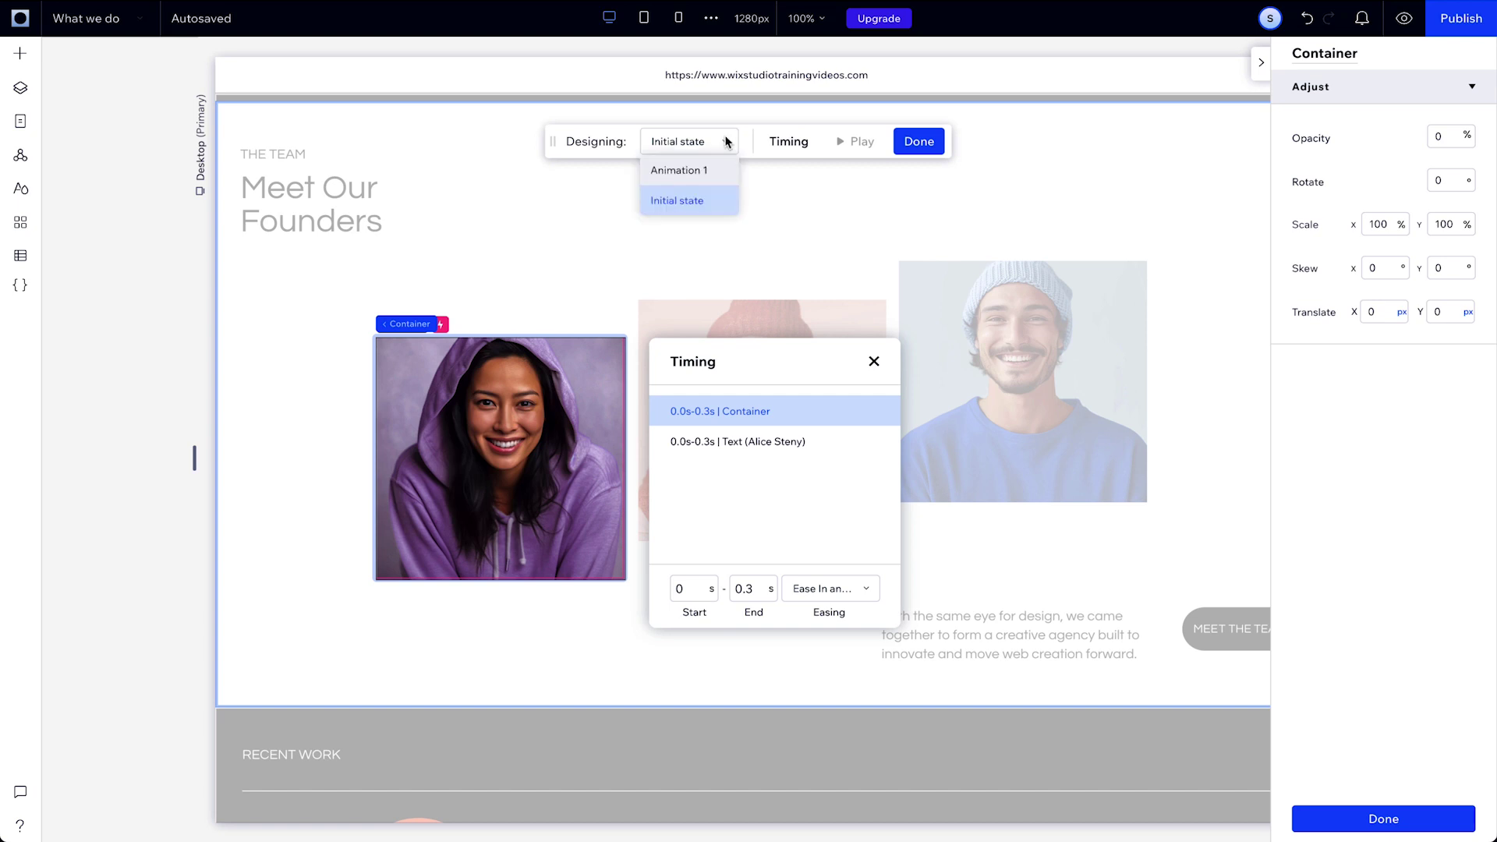
click(727, 170)
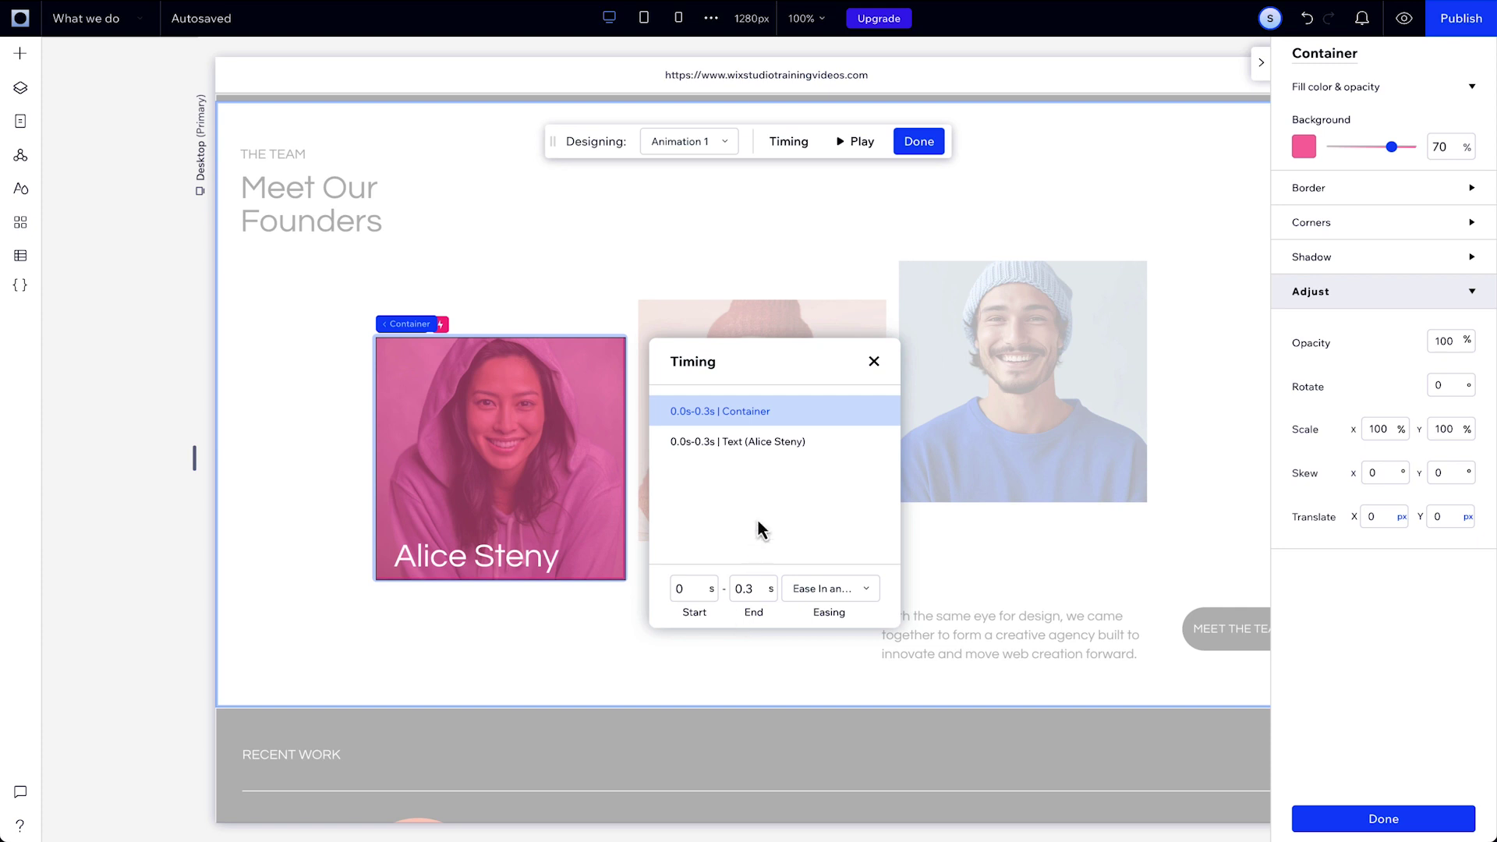
- Time the name caption's animation from 0.3 to 0.6 s, play it, and click Done
click(775, 448)
click(699, 590)
text(0.3)
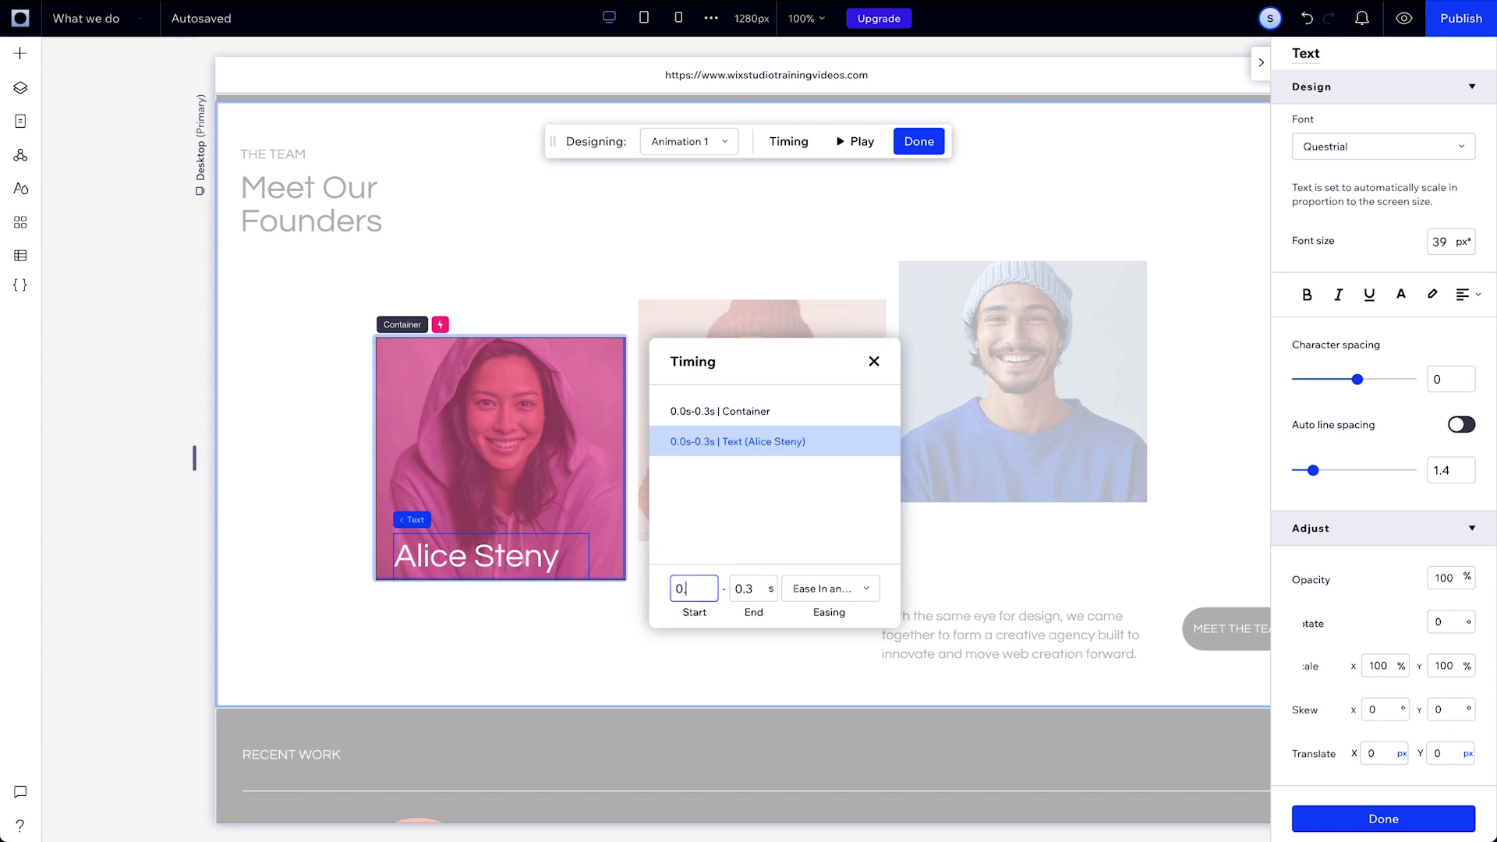
click(747, 590)
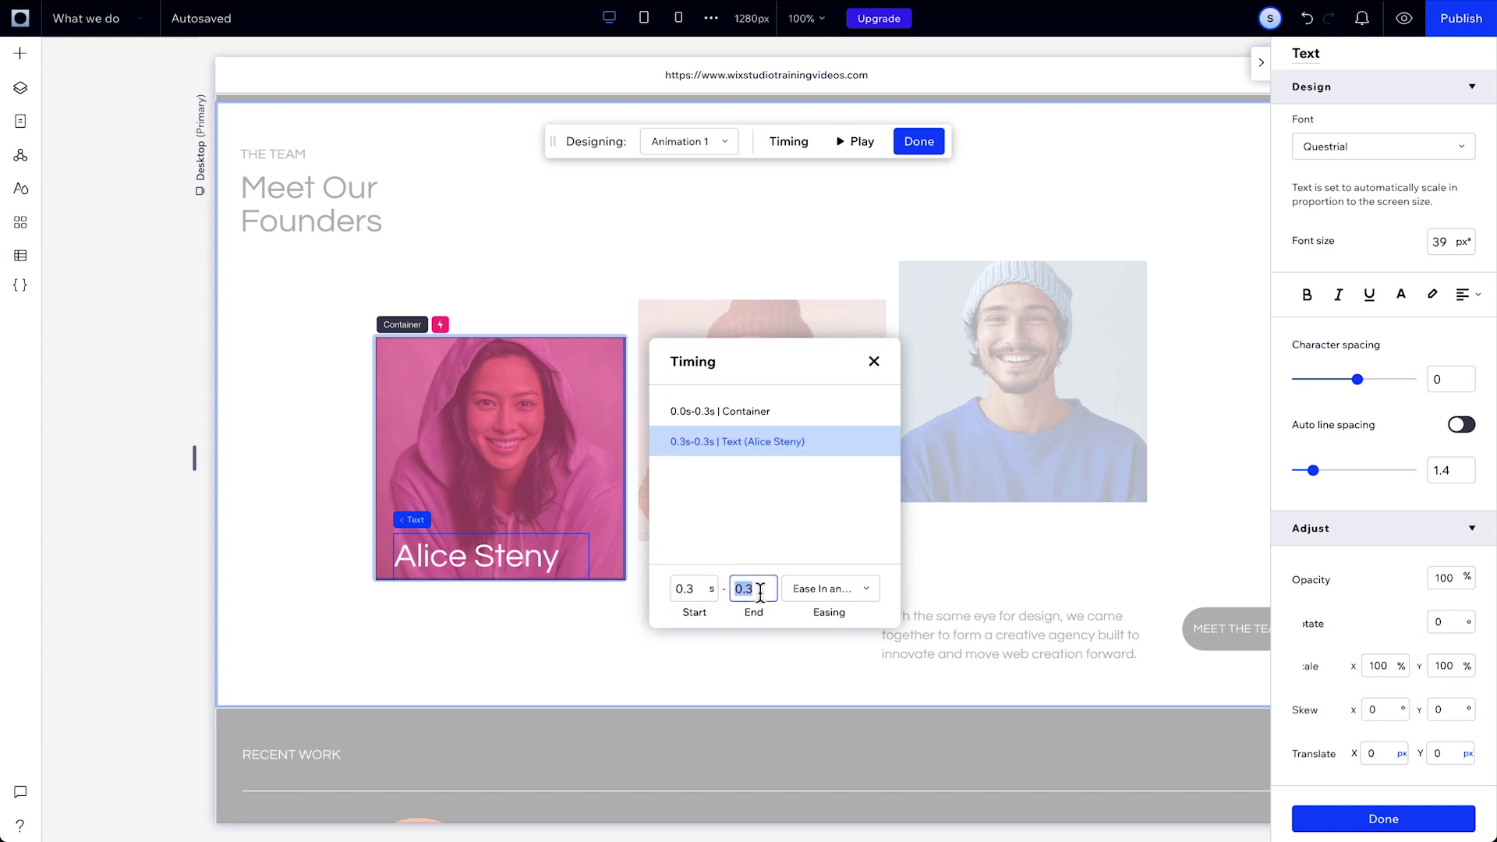
text(0.6)
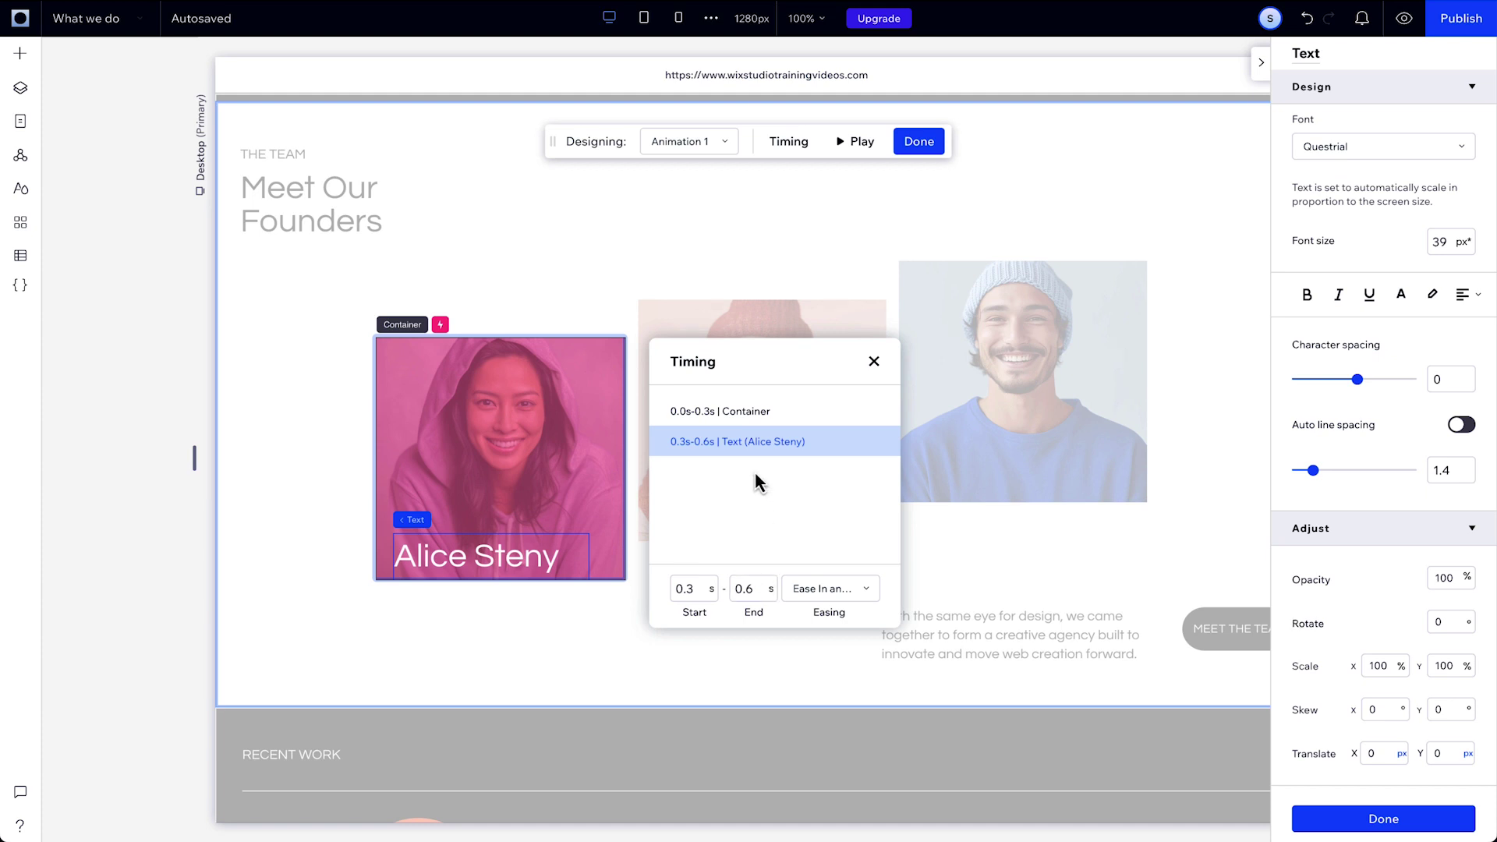
click(860, 159)
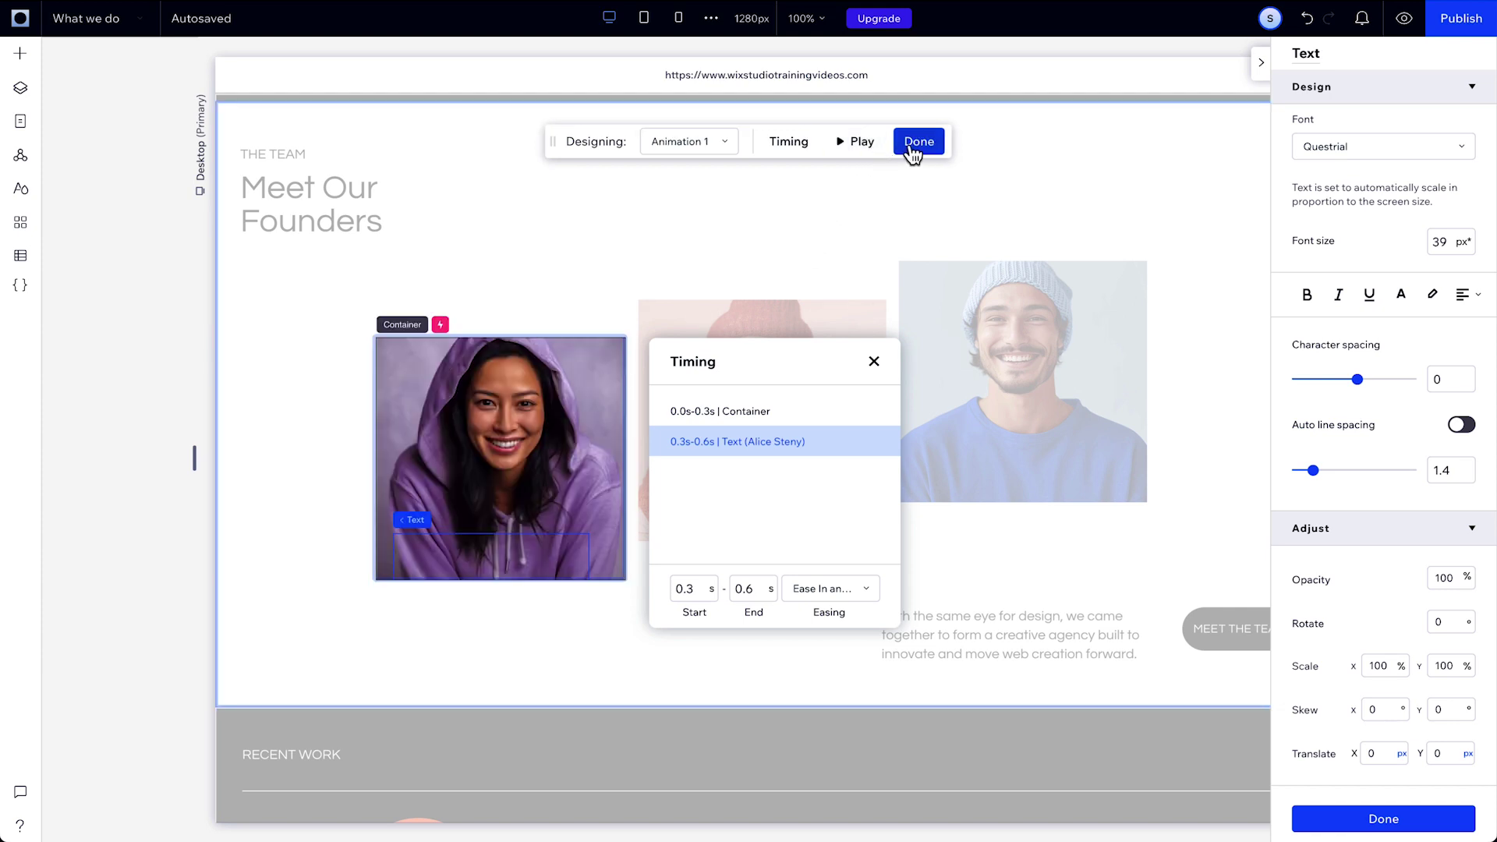
click(918, 147)
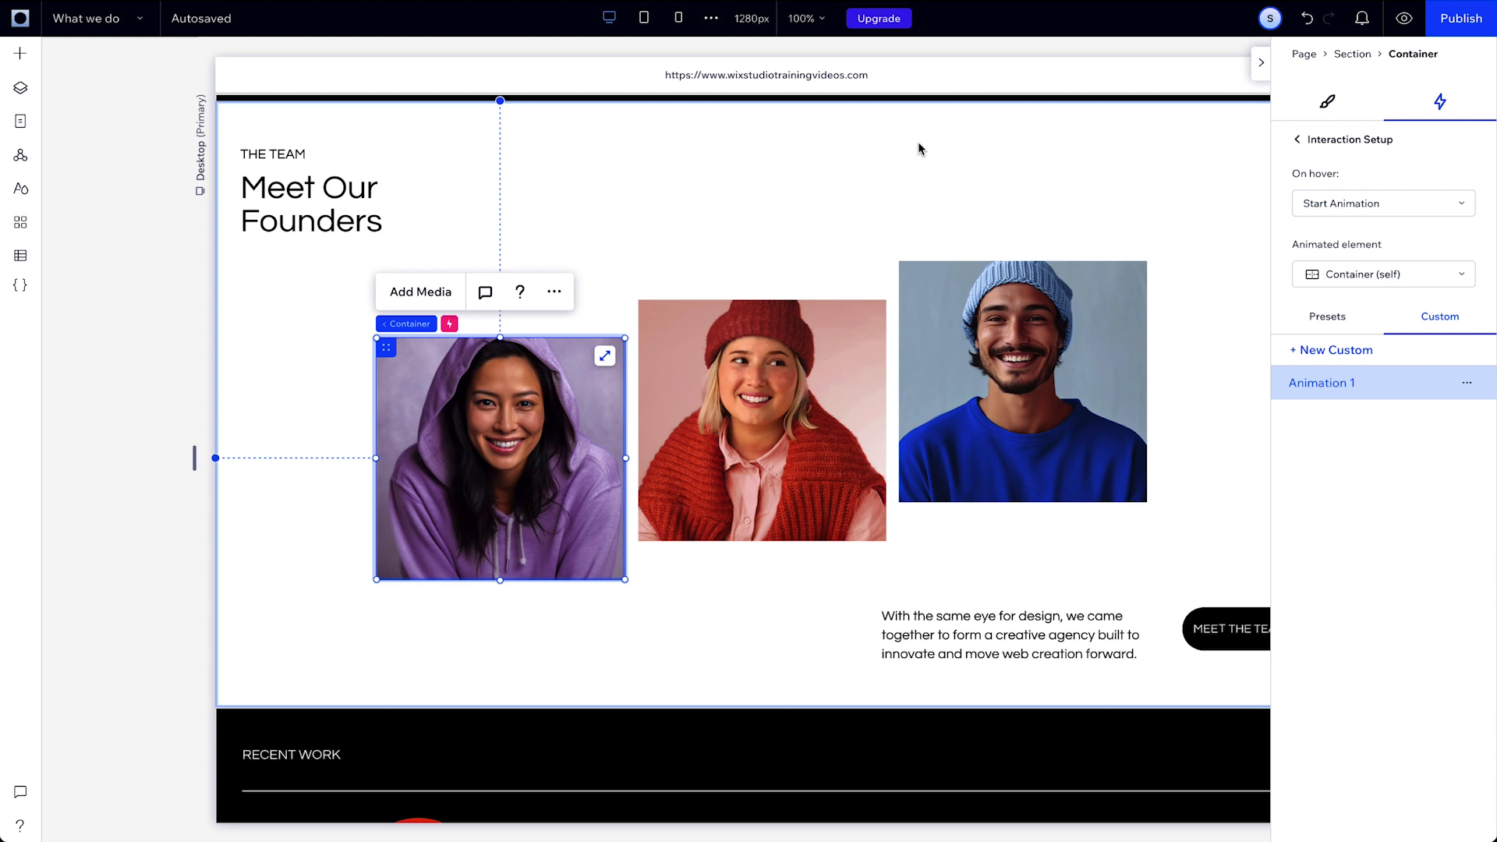
- Preview with Ctrl+Shift+P and confirm founder photos reveal coloured overlays with names on hover
key(ctrl+shift+p)
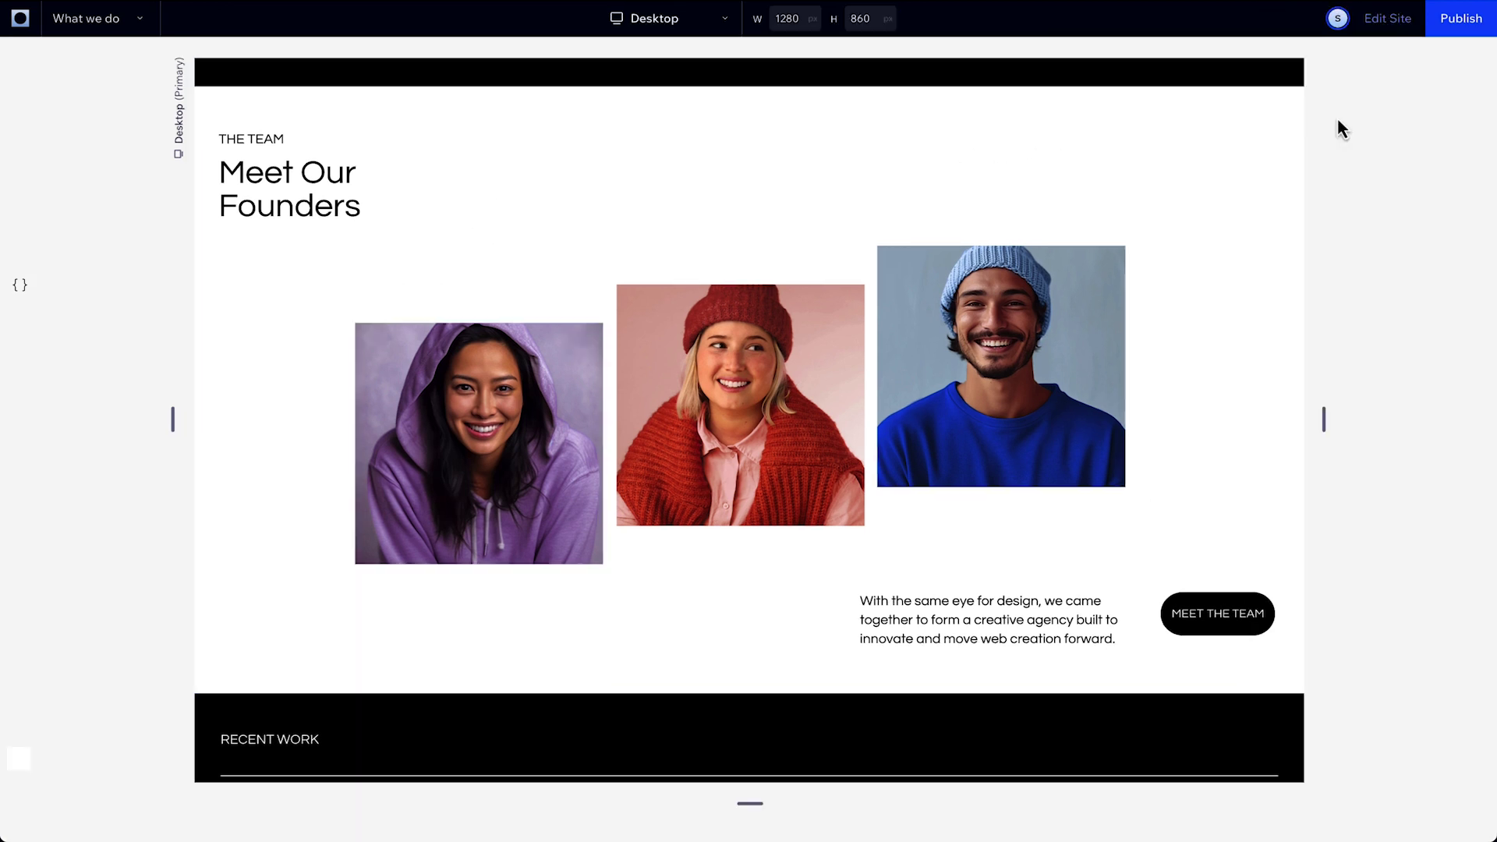
mouse_move(496, 441)
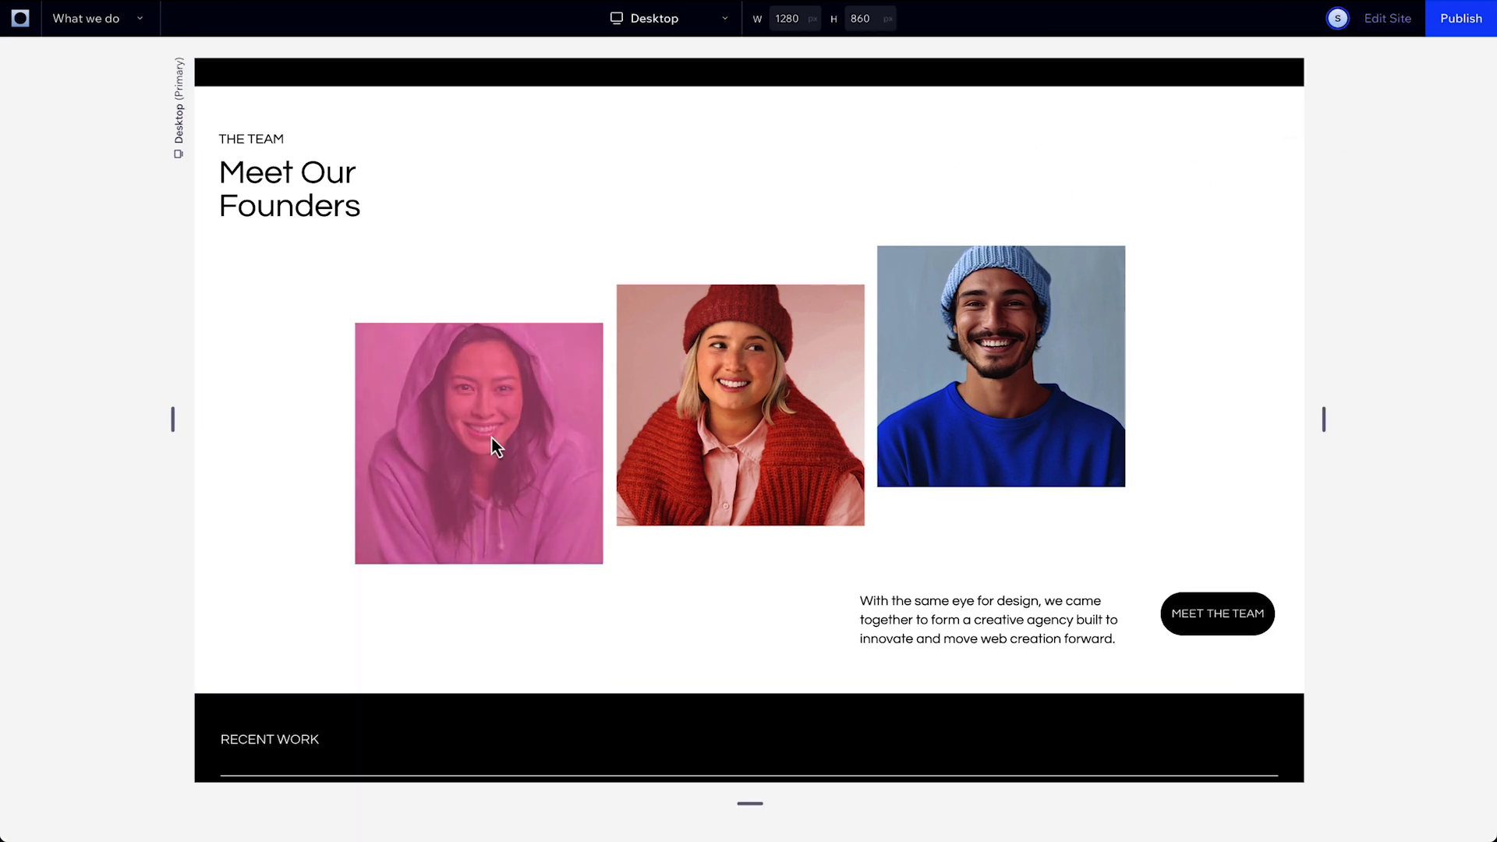
mouse_move(693, 395)
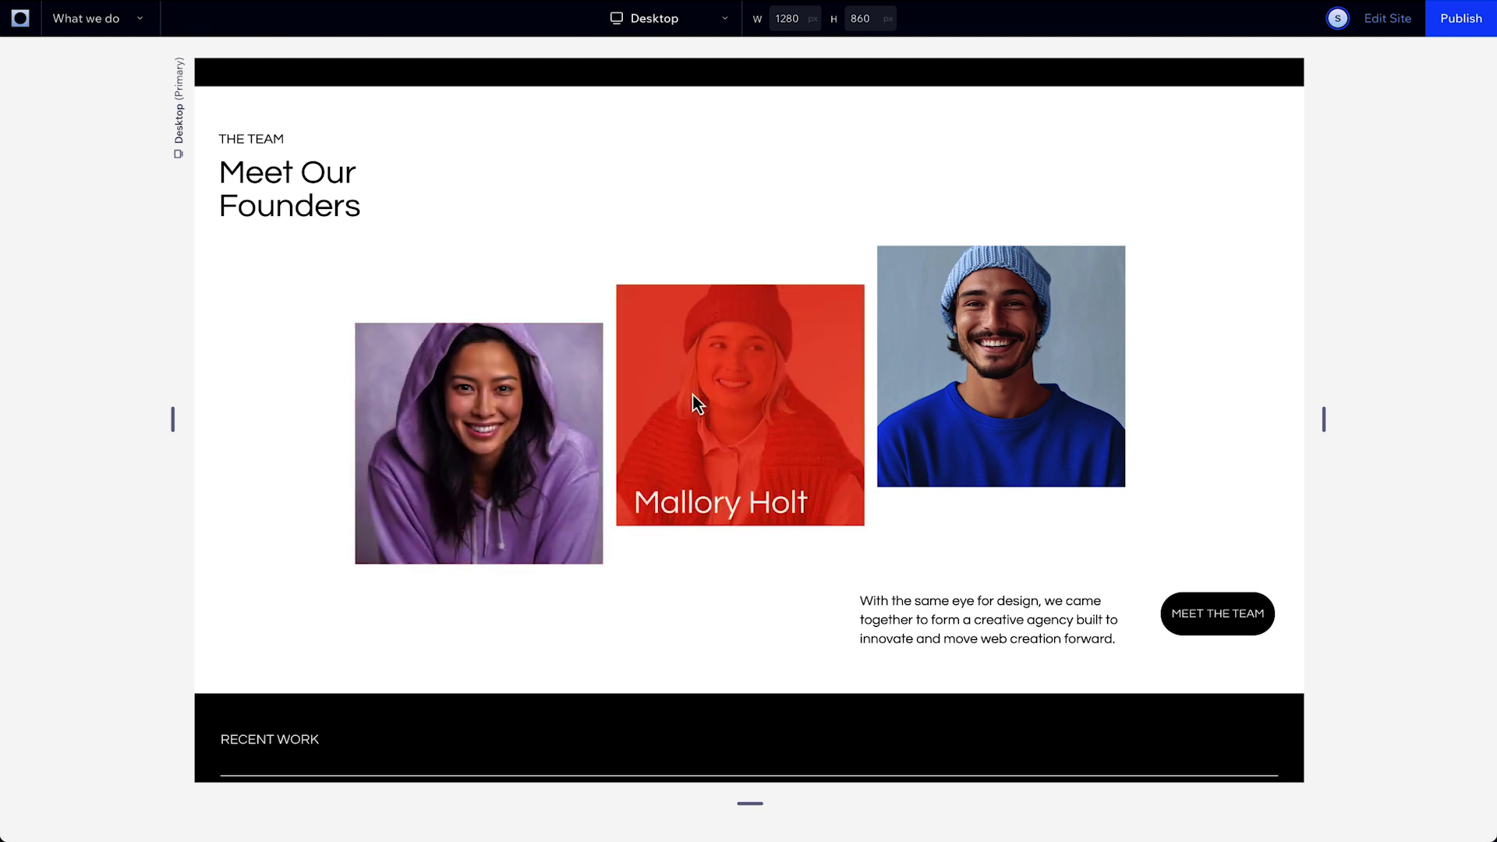